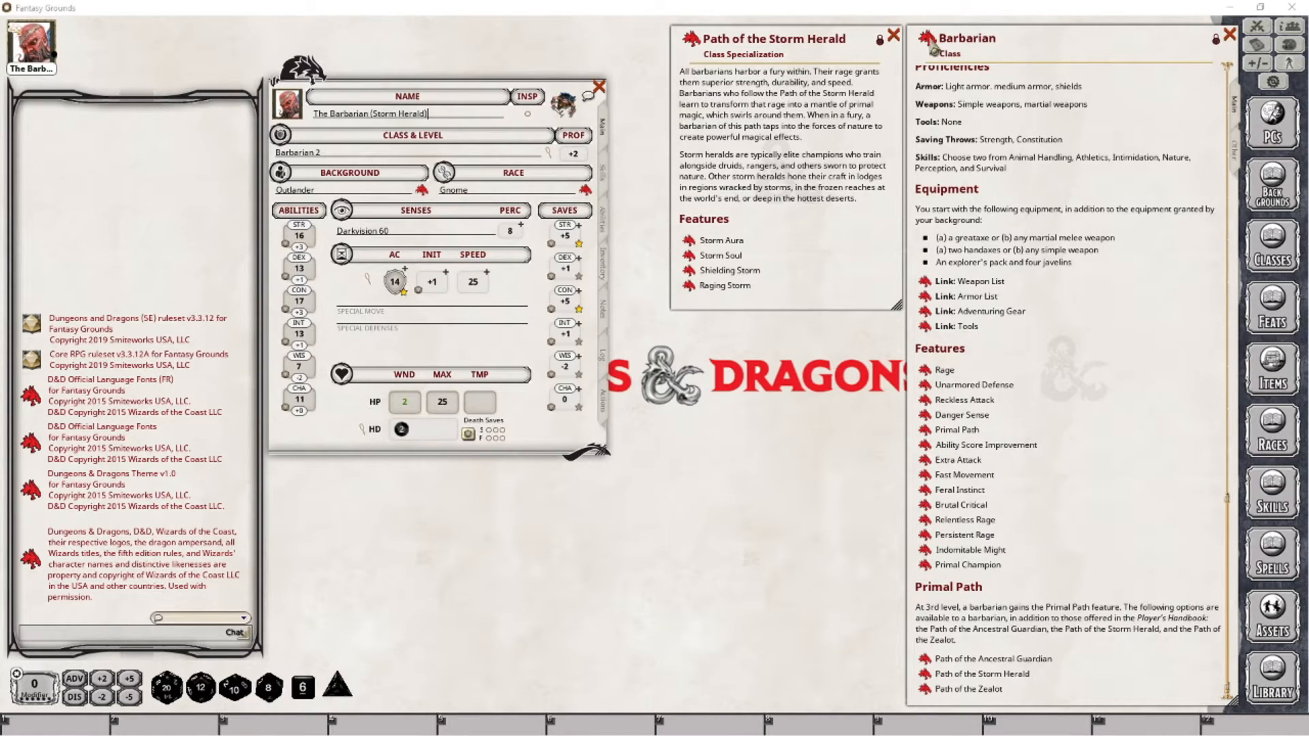
# Add another Barbarian class level to the character and choose Path of the Storm Herald as the primal path.
pyautogui.moveTo(928, 40); pyautogui.dragTo(316, 156)
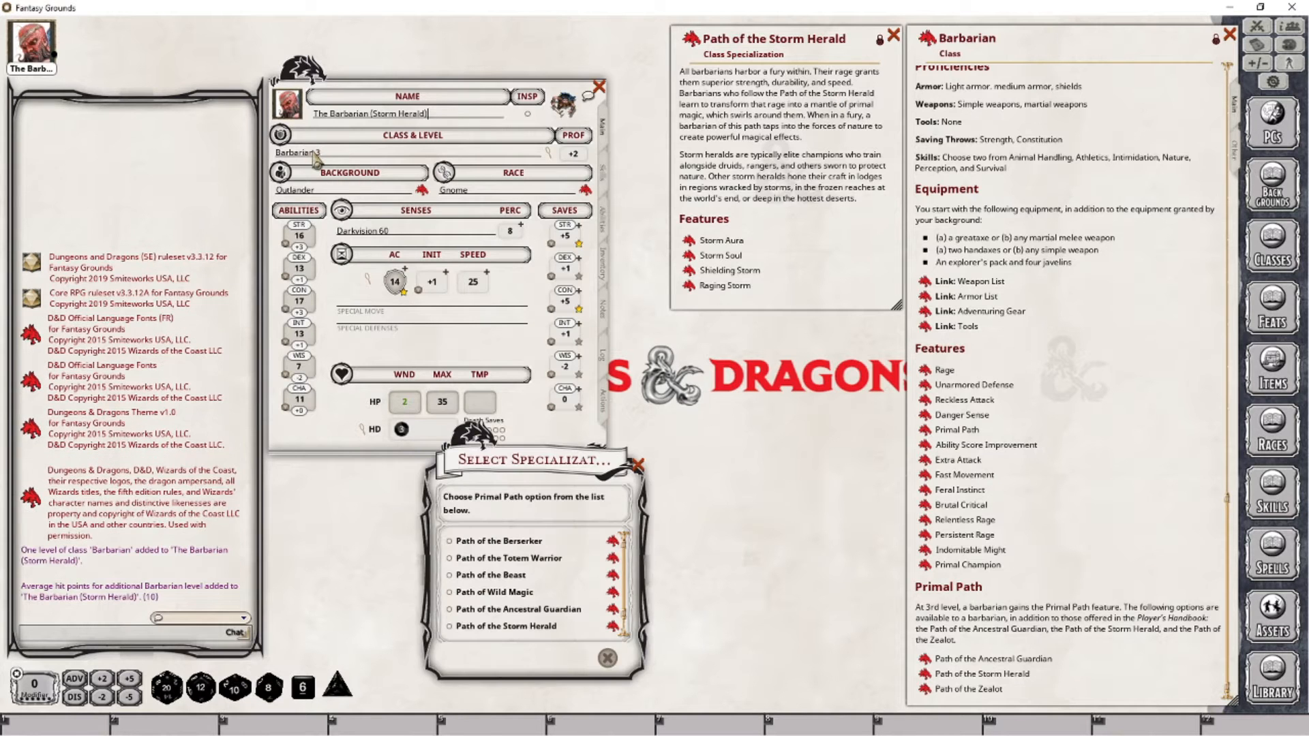
pyautogui.click(471, 626)
pyautogui.click(606, 658)
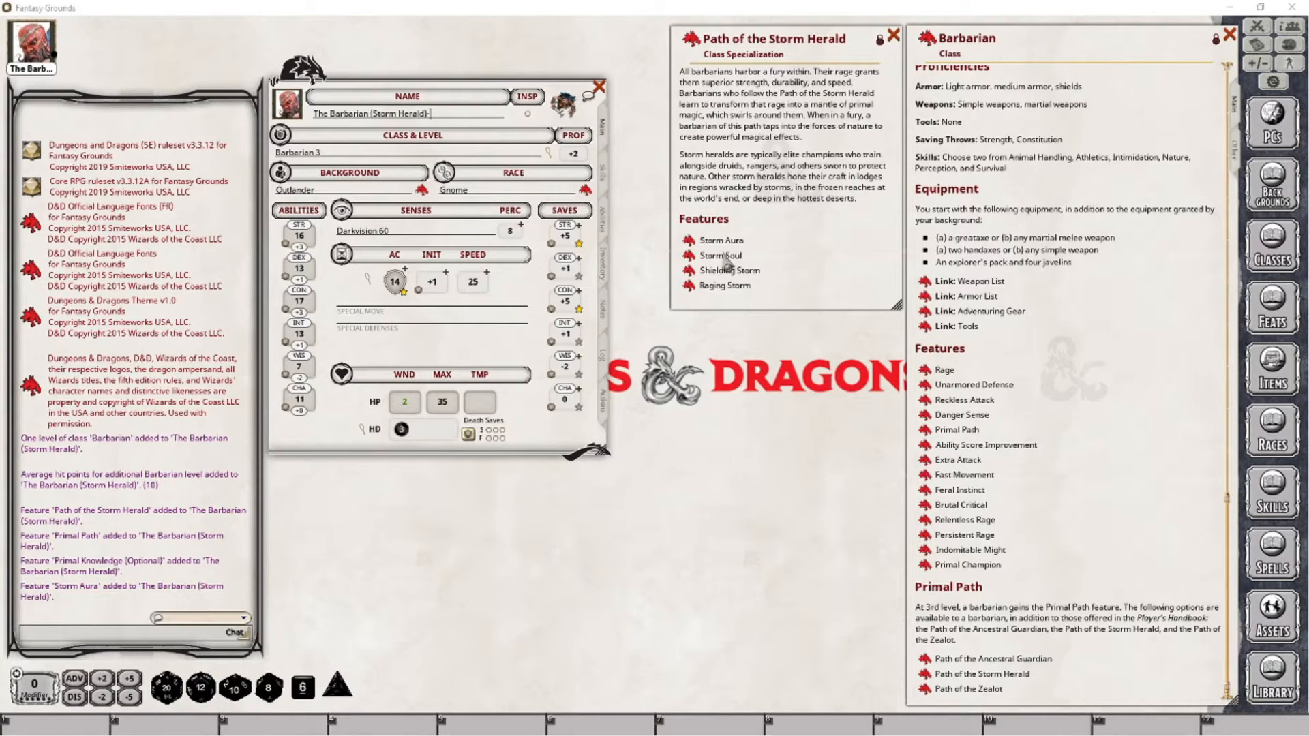
# Open the Storm Aura feature and add it as a power to the character's actions.
pyautogui.click(689, 242)
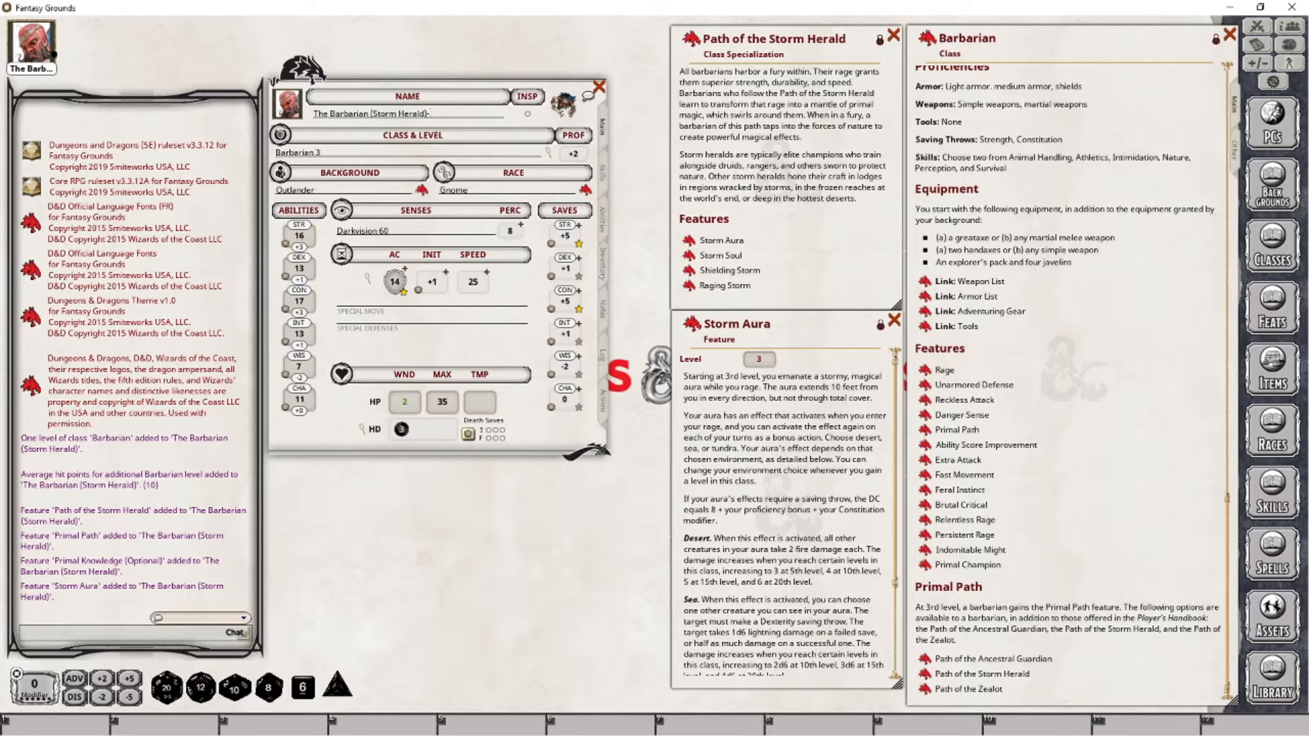
pyautogui.press('BackSpace')
pyautogui.scroll(10, 1070, 382)
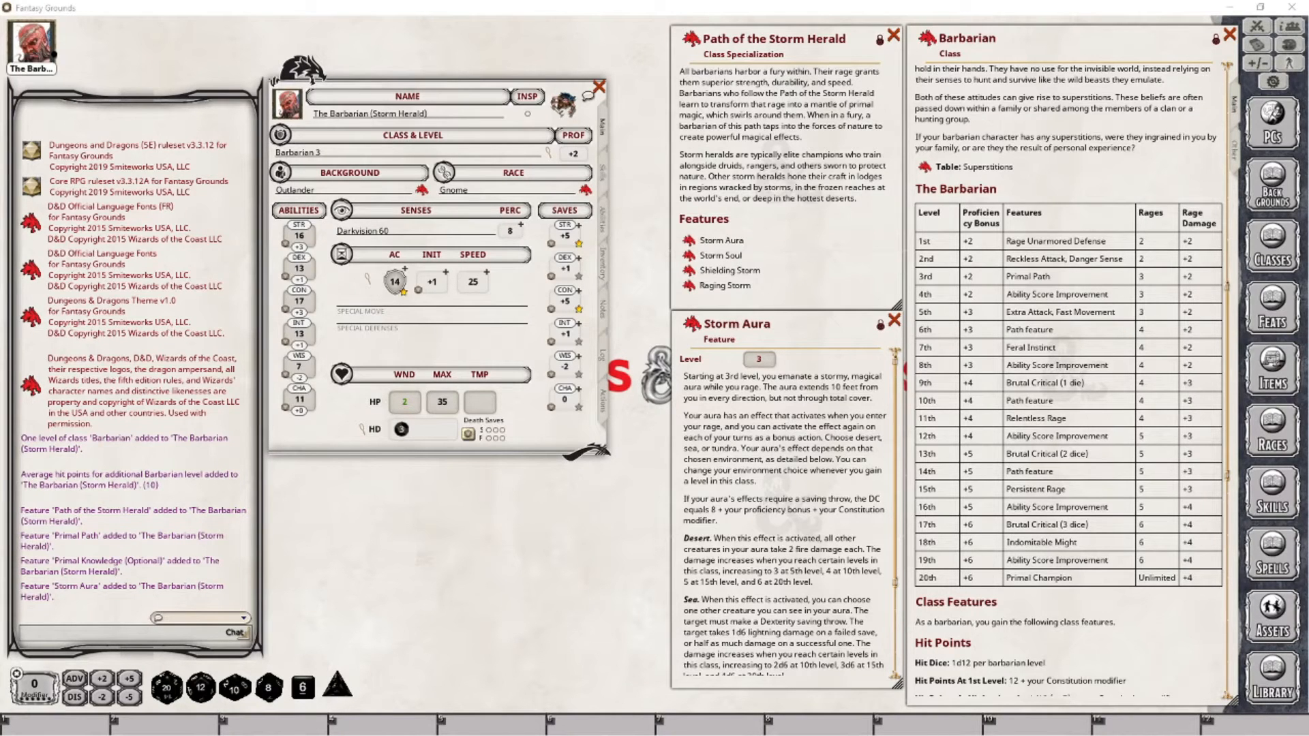
pyautogui.click(602, 401)
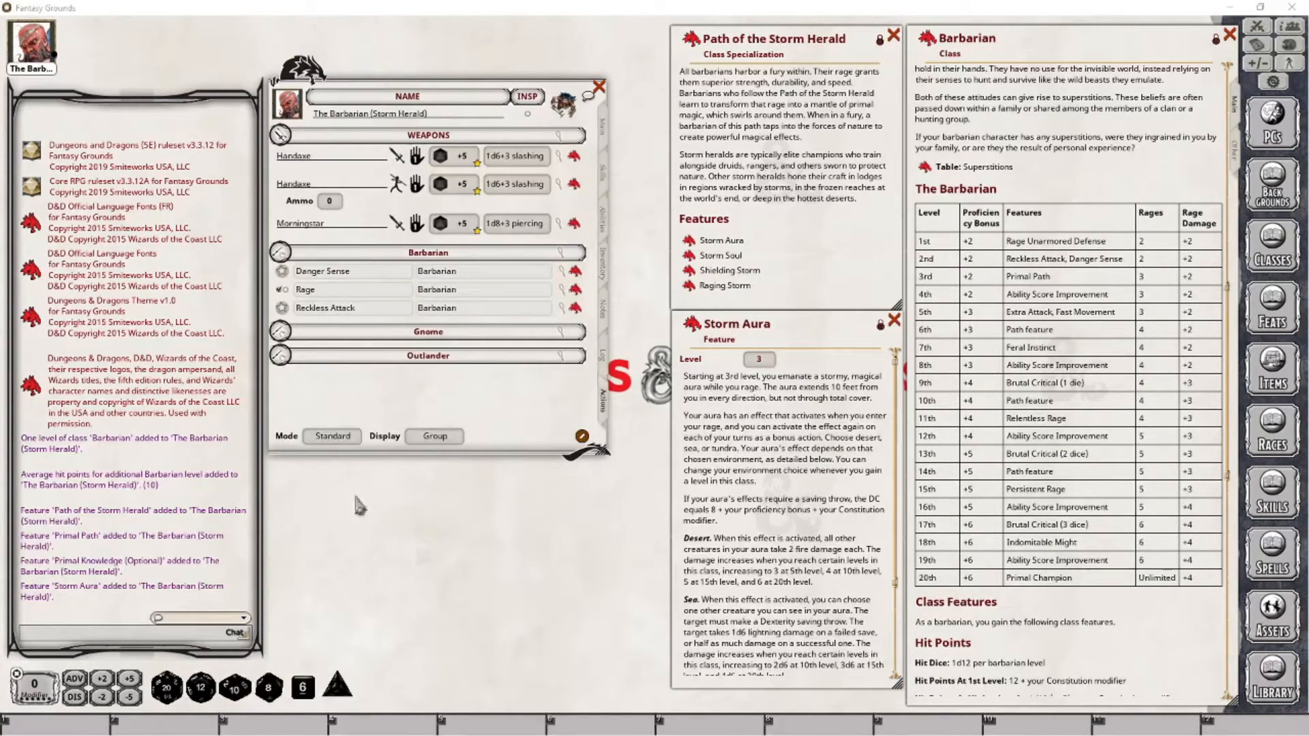
pyautogui.moveTo(704, 332); pyautogui.dragTo(492, 392)
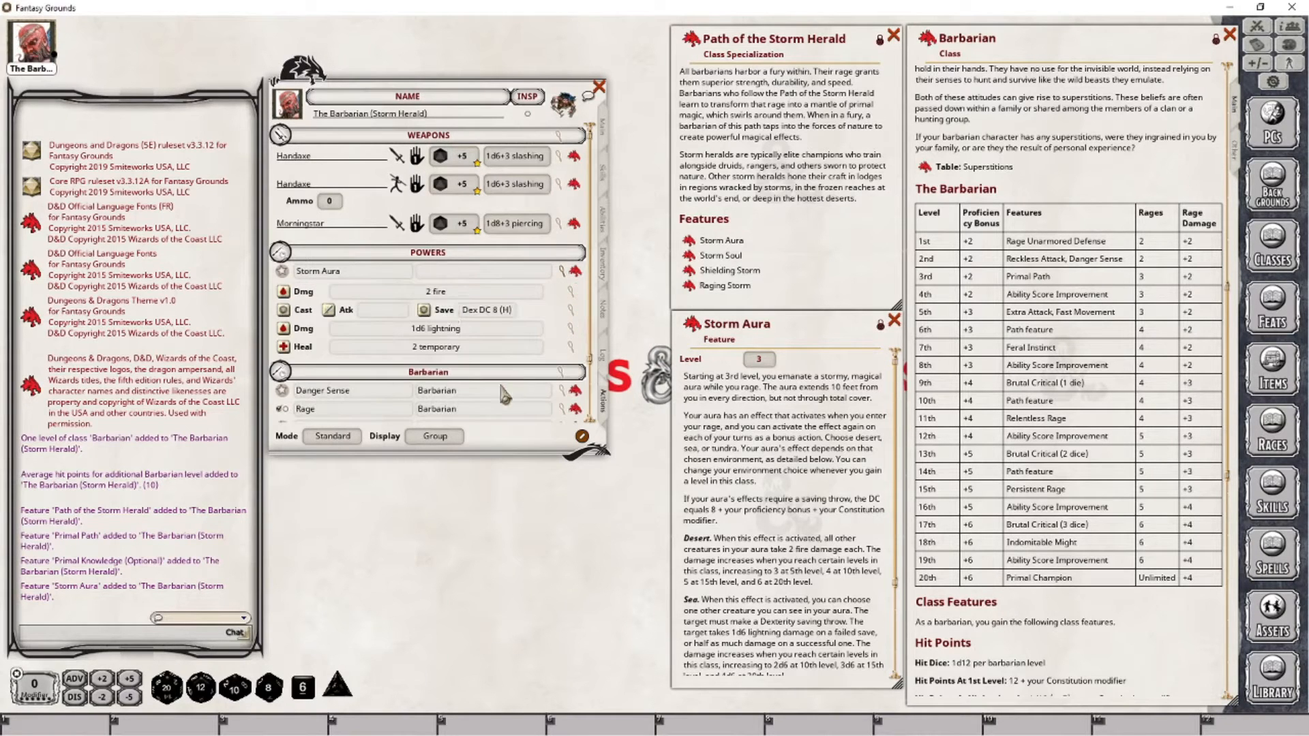
# Assign the Storm Aura power to a group named "Path of the Storm Herald".
pyautogui.click(462, 272)
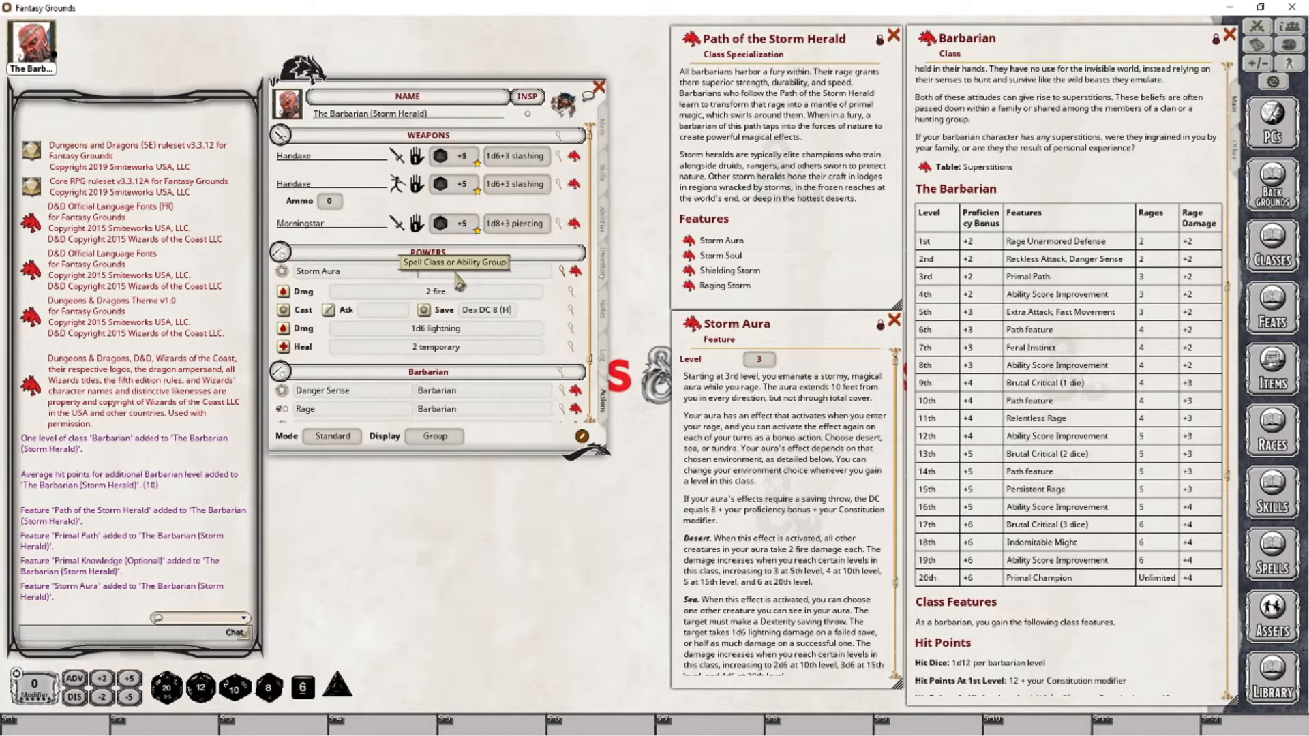
pyautogui.write('Path of the Sto')
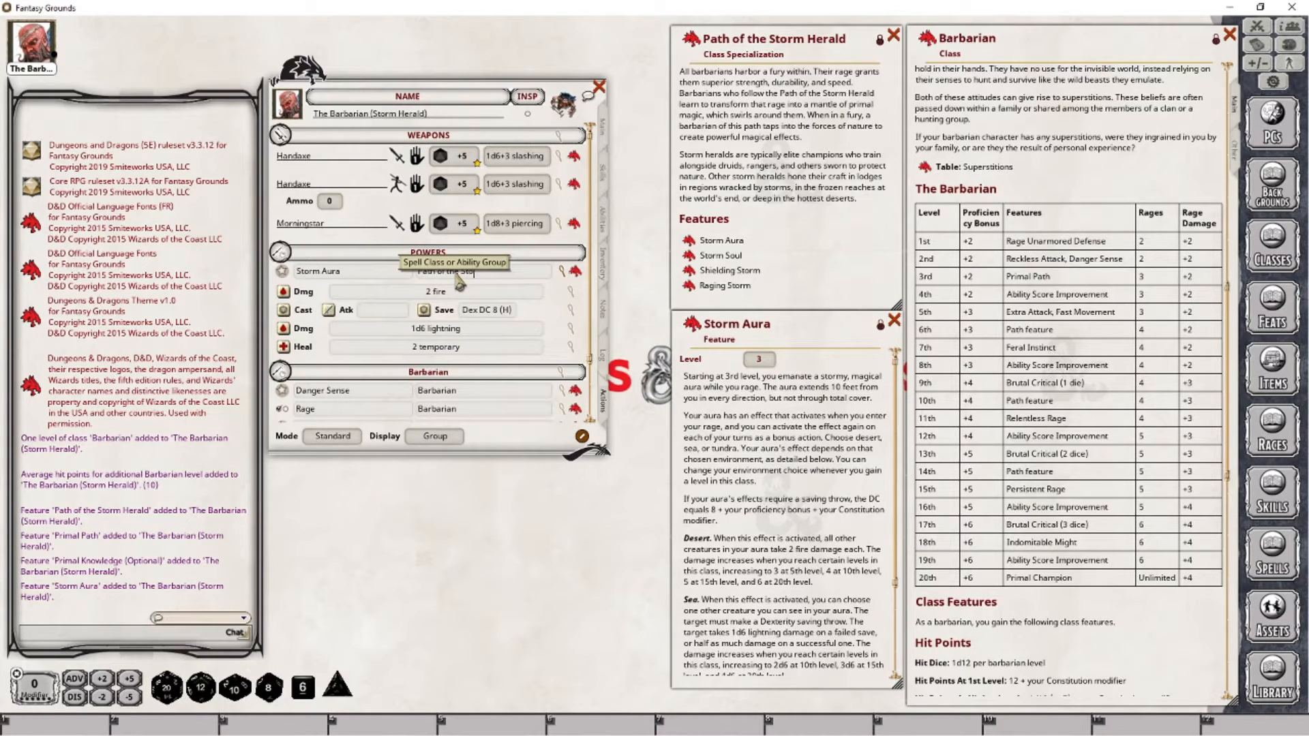
pyautogui.write('rm Herald')
pyautogui.press('Return')
pyautogui.scroll(-1, 456, 386)
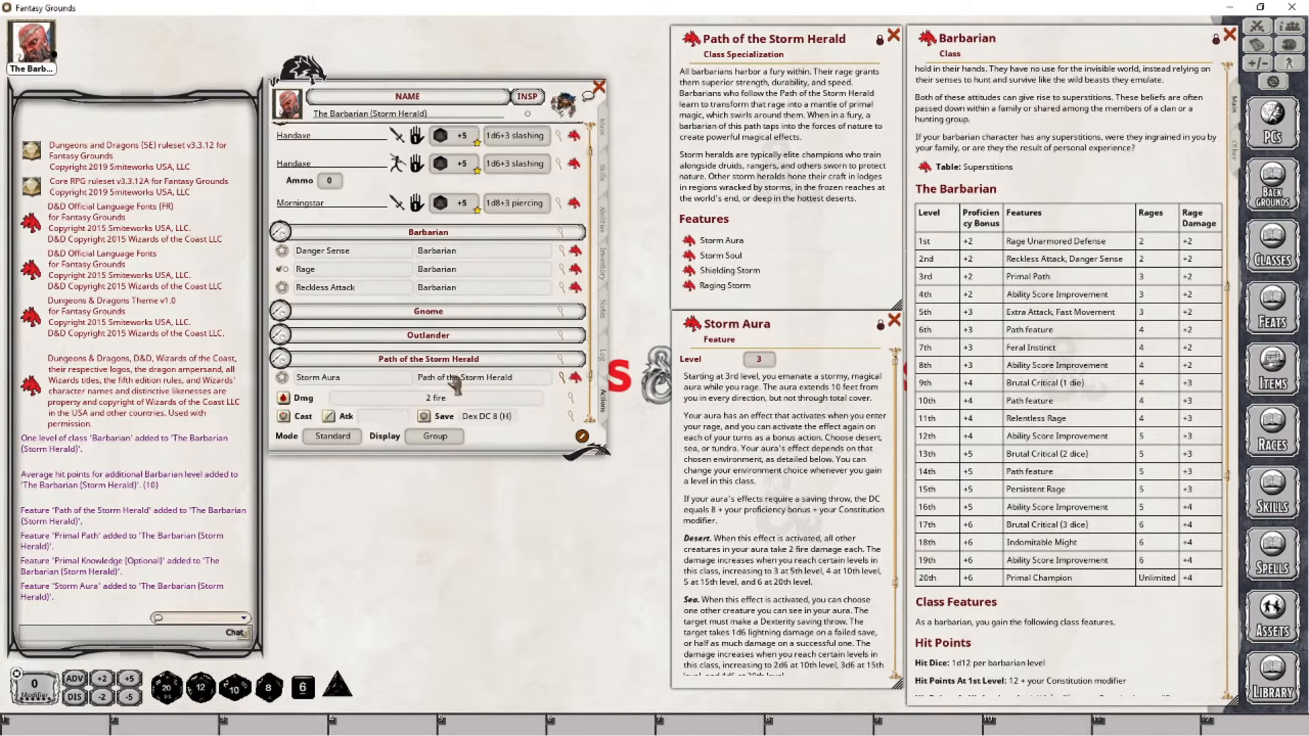
pyautogui.scroll(-1, 456, 386)
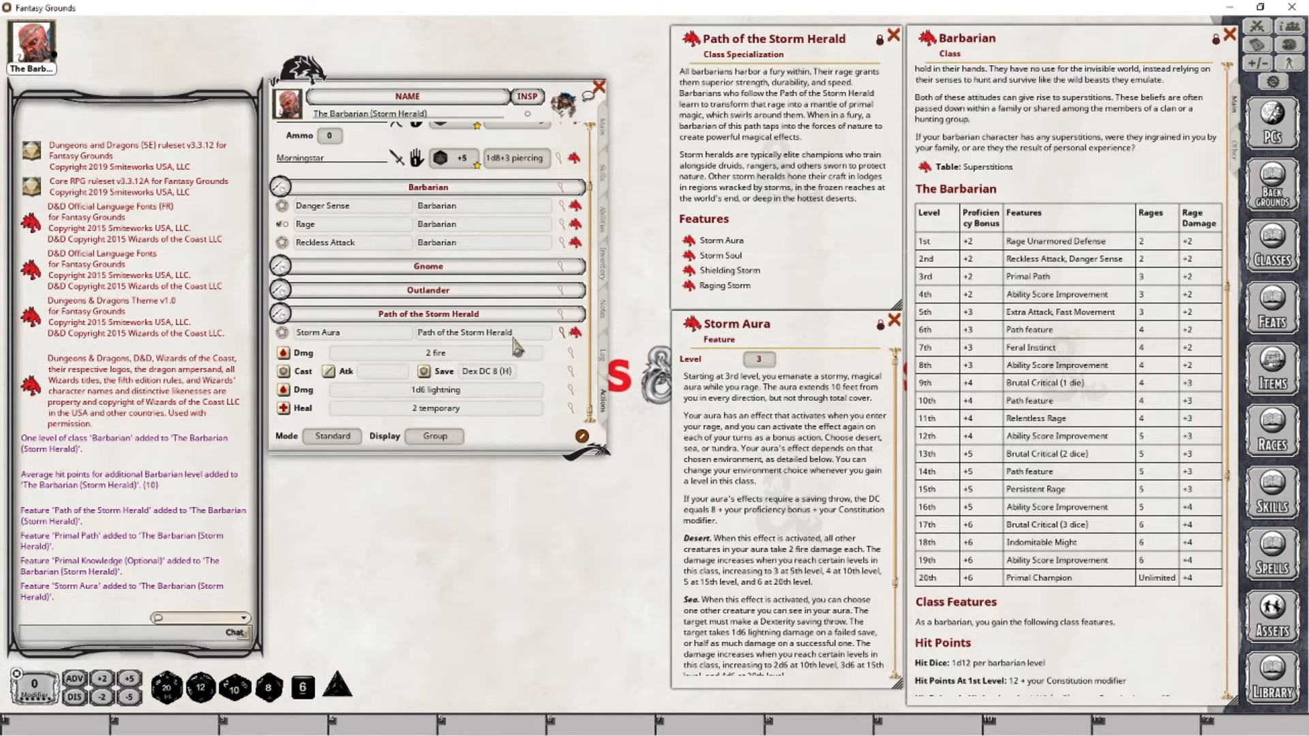
# Change the save DC base of the Path of the Storm Herald power group to give DC 13.
pyautogui.click(562, 315)
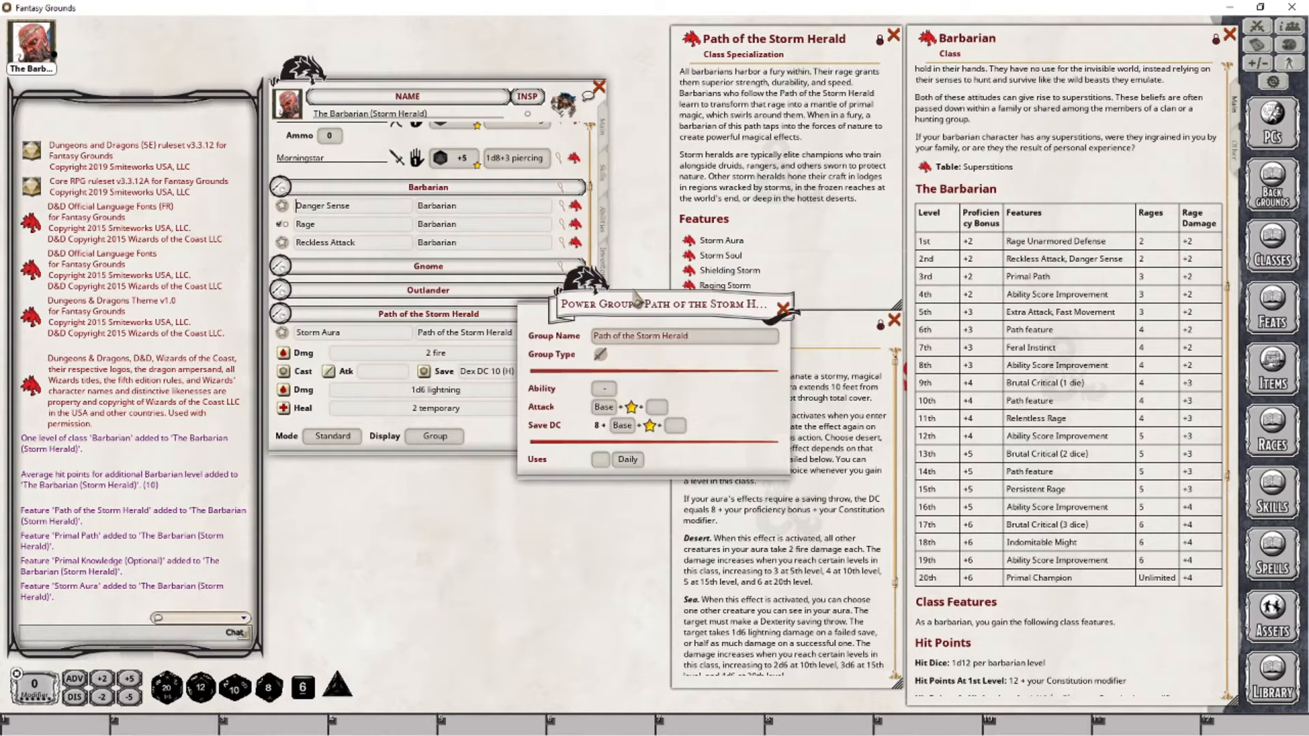
pyautogui.moveTo(624, 303); pyautogui.dragTo(414, 499)
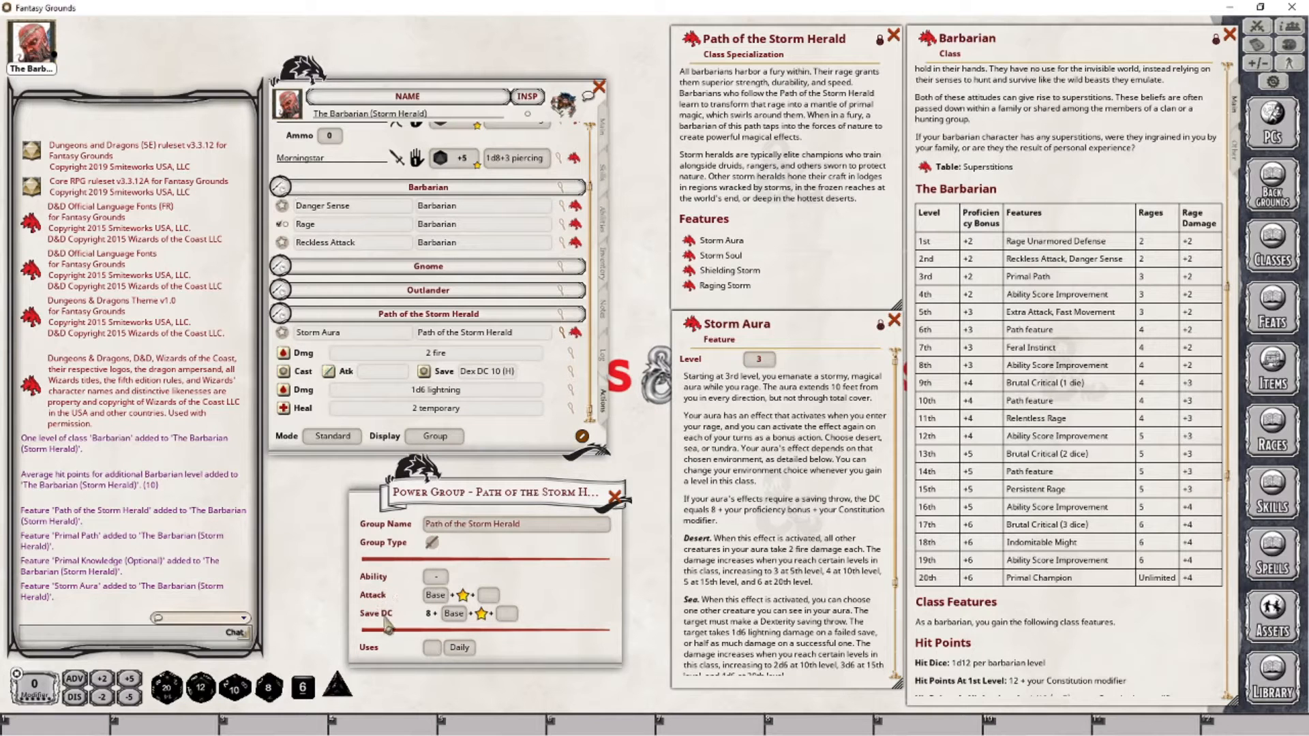
pyautogui.click(454, 613)
pyautogui.click(454, 614)
pyautogui.click(615, 495)
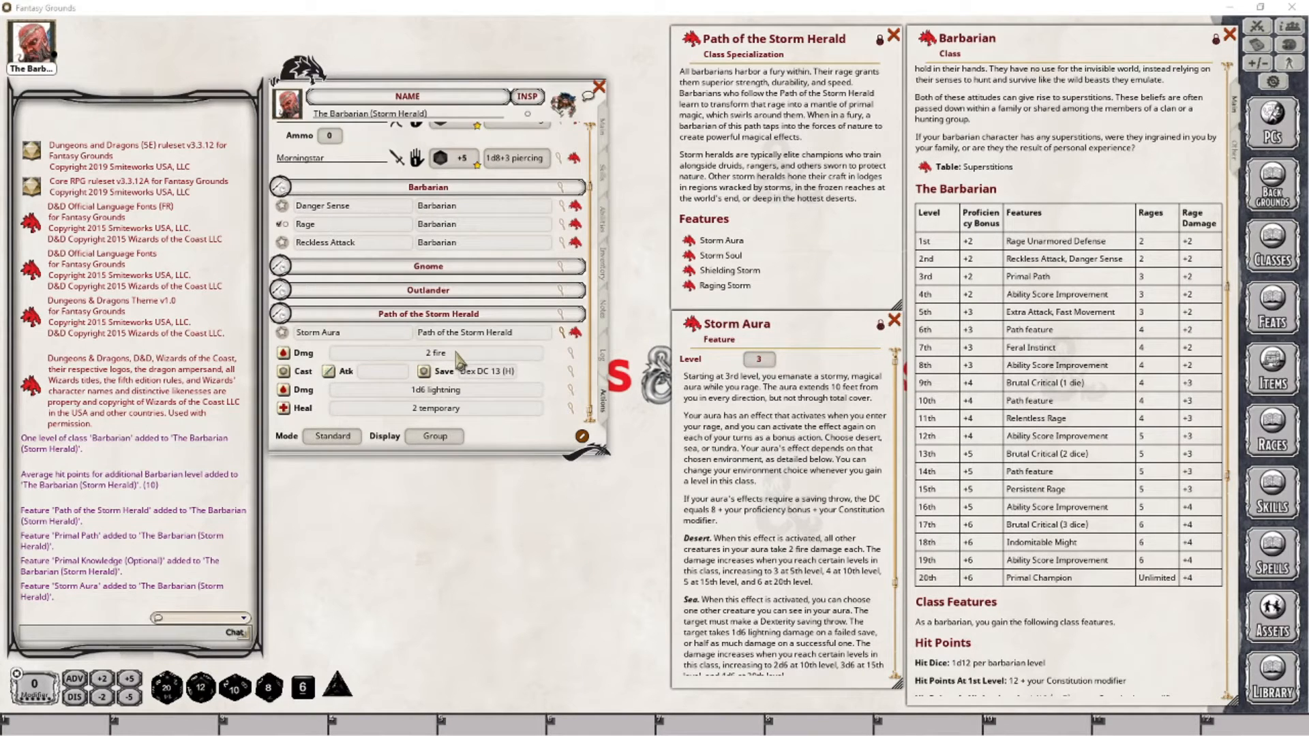
# Target the Wight, Adult Black Dragon and Succubus with the Barbarian and apply Storm Aura's 2 fire damage to them.
pyautogui.scroll(-3, 784, 511)
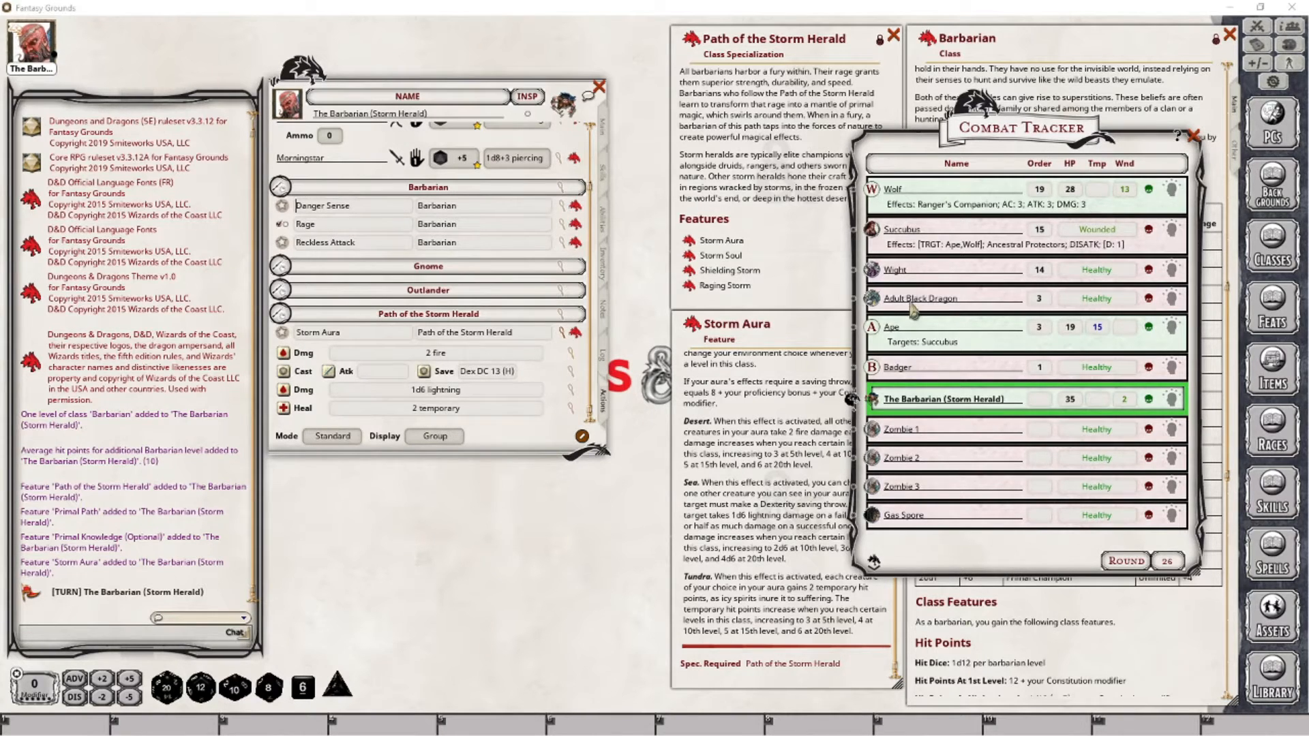
pyautogui.keyDown('ctrl'); pyautogui.click(872, 230); pyautogui.keyUp('ctrl')
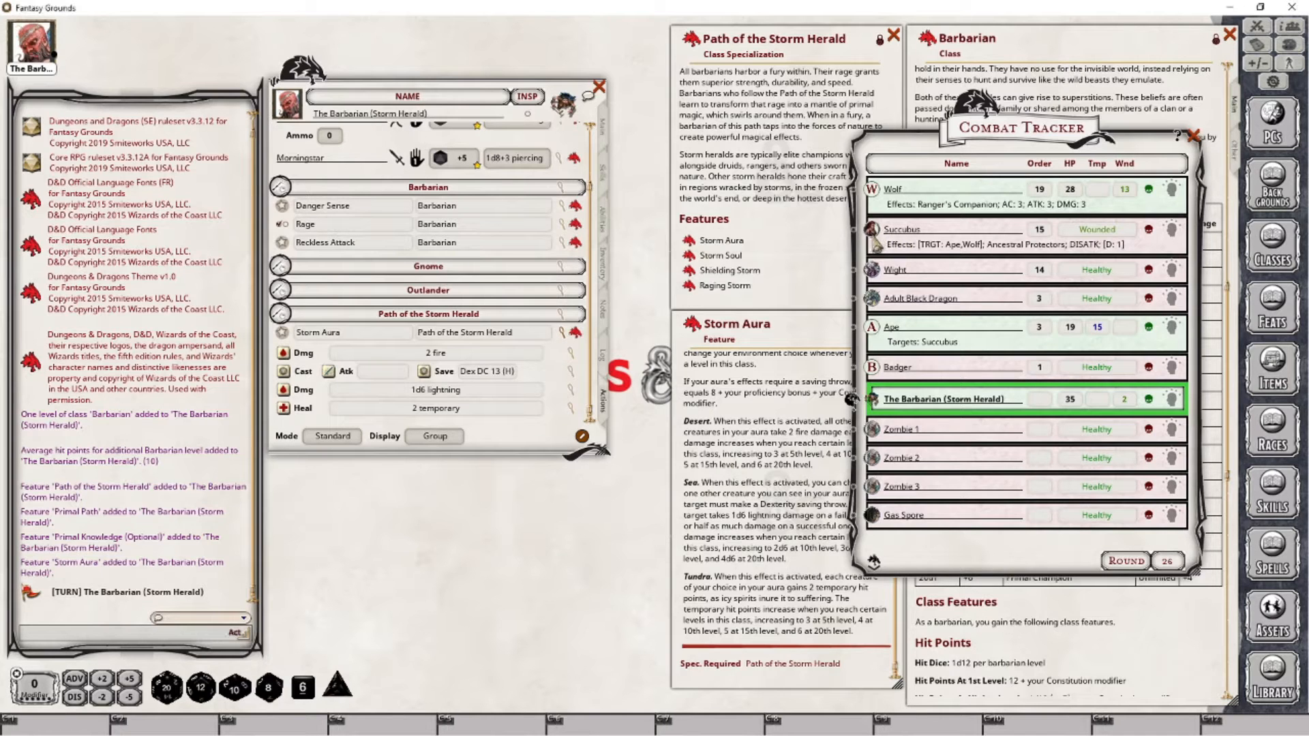
pyautogui.keyDown('ctrl'); pyautogui.click(873, 271); pyautogui.keyUp('ctrl')
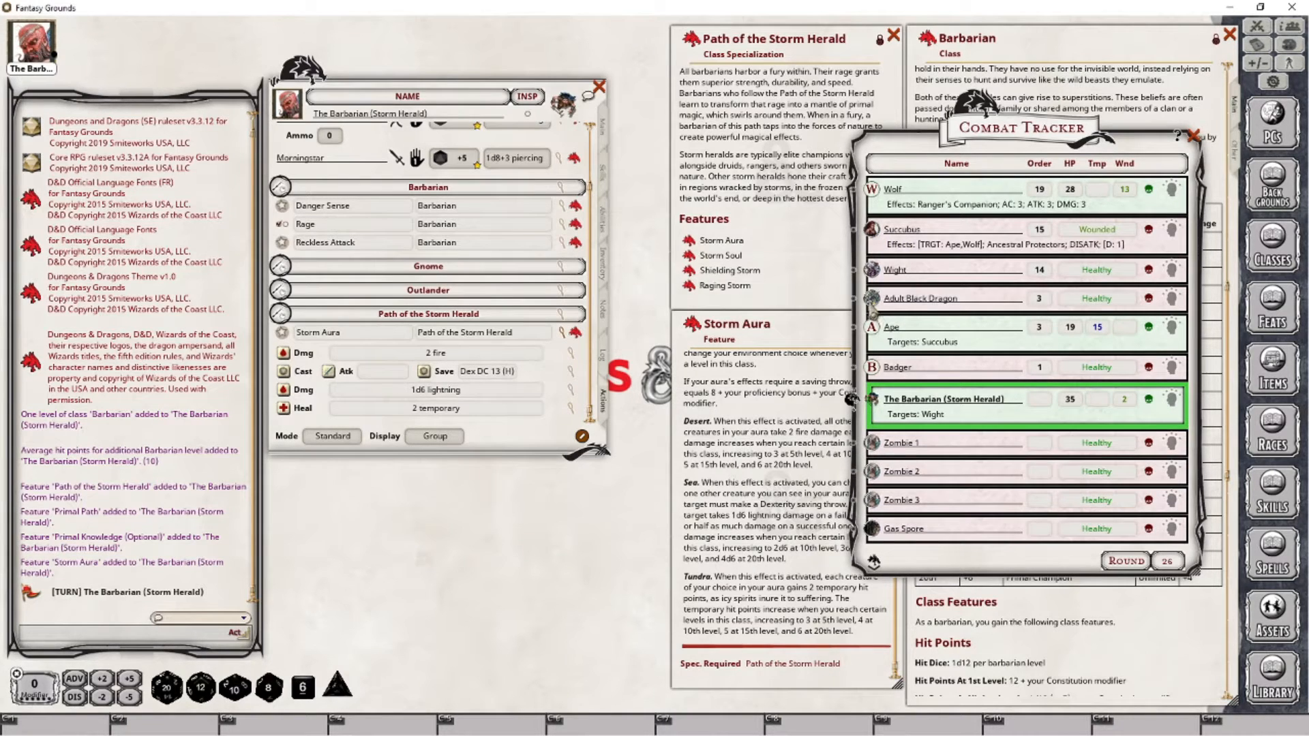
pyautogui.keyDown('ctrl'); pyautogui.click(873, 305); pyautogui.keyUp('ctrl')
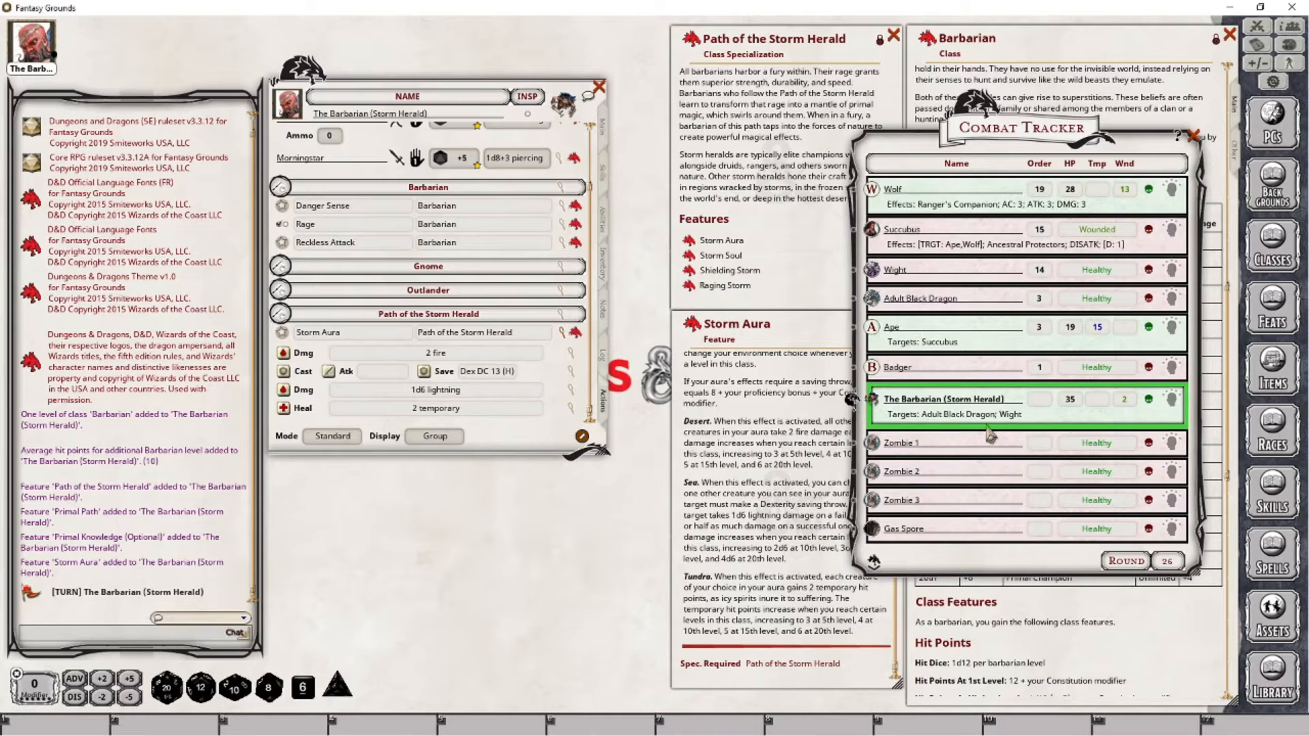
pyautogui.keyDown('ctrl'); pyautogui.click(872, 229); pyautogui.keyUp('ctrl')
pyautogui.moveTo(411, 356); pyautogui.dragTo(140, 335)
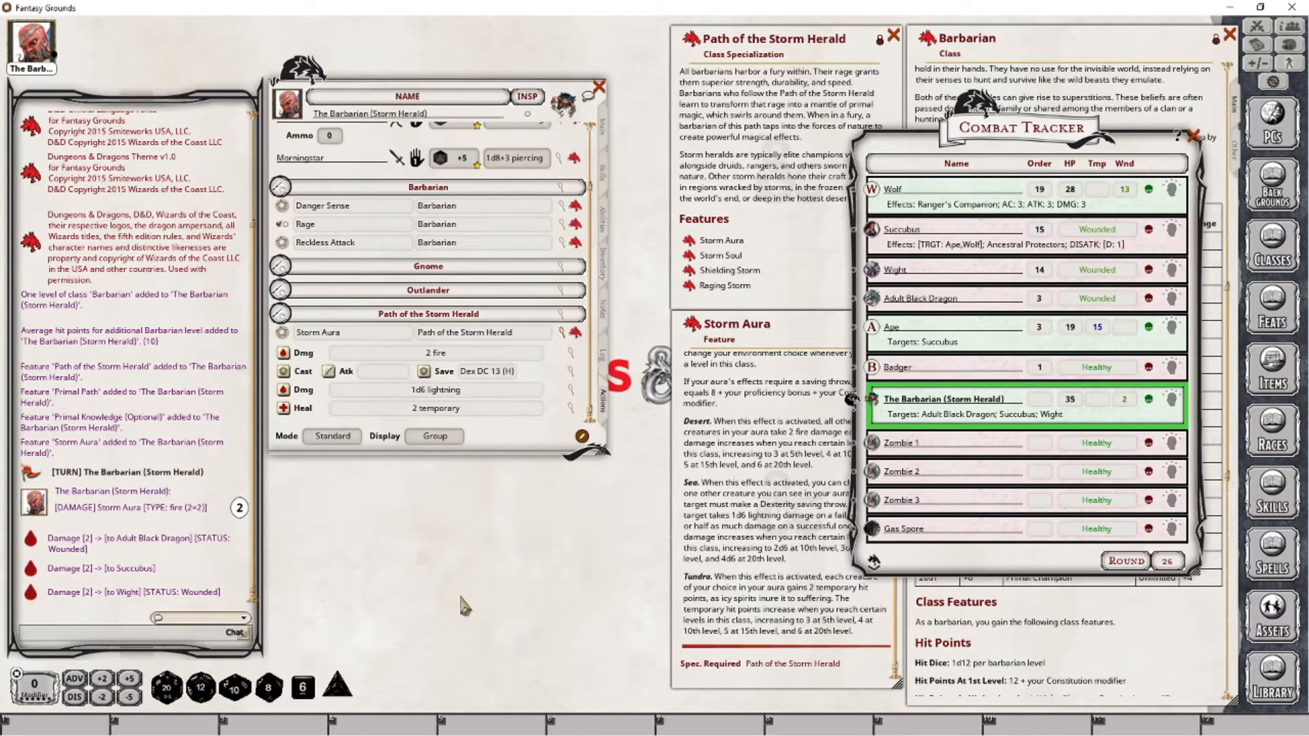
# Reduce the Barbarian's targets to the Succubus and roll Storm Aura's Dexterity save and 1d6 lightning damage against it.
pyautogui.hotkey('alt', 'Tab')
pyautogui.click(784, 526)
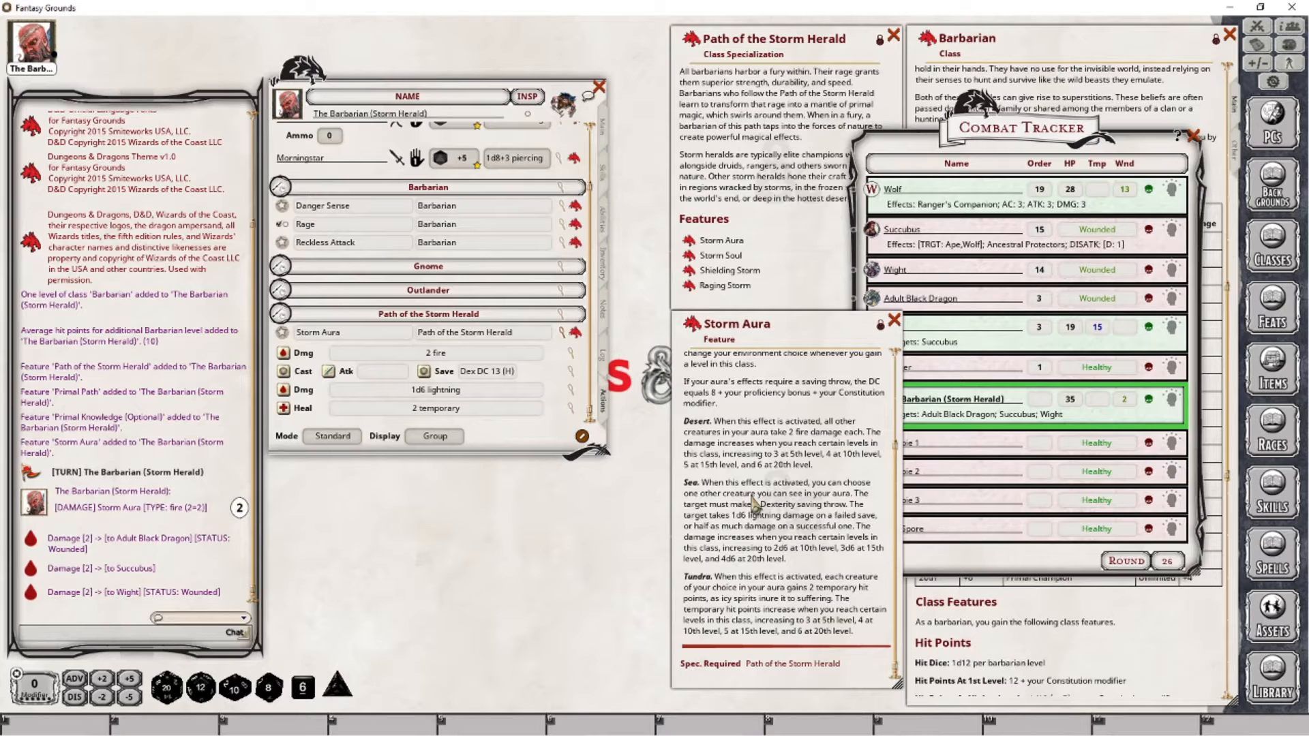
pyautogui.click(941, 542)
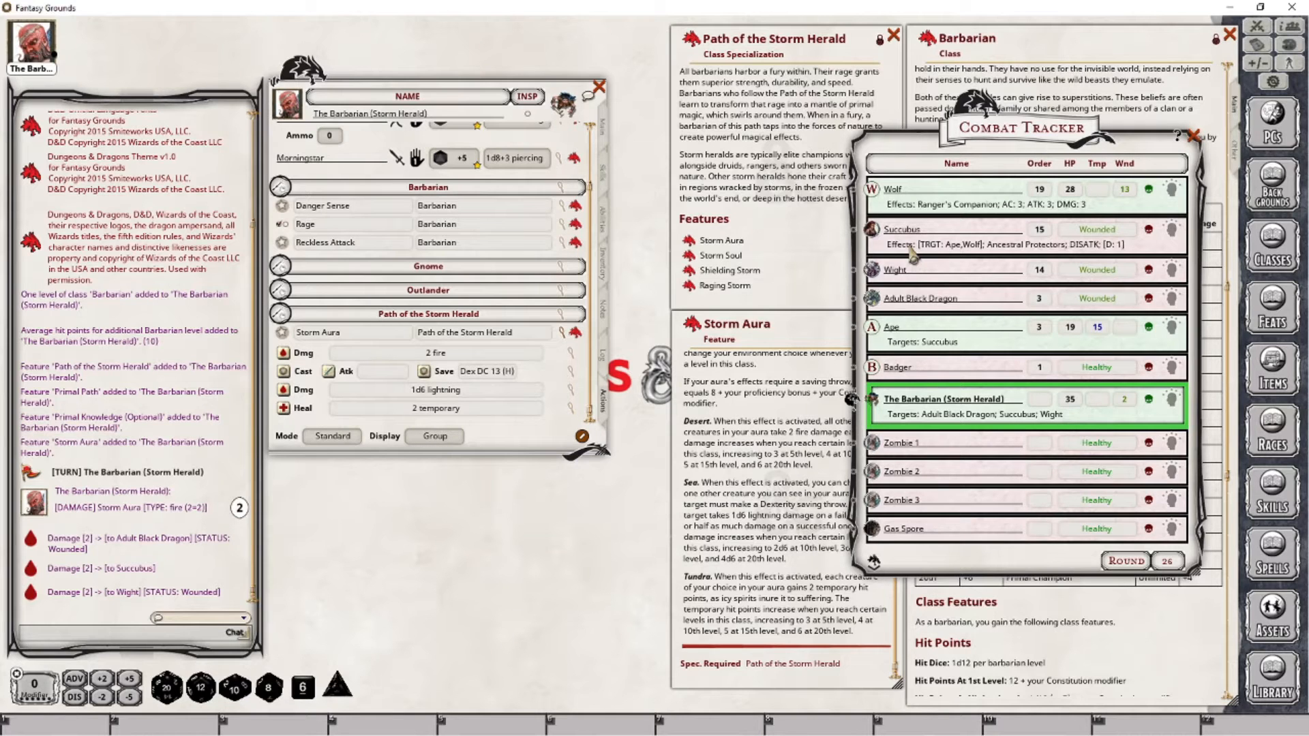
pyautogui.keyDown('ctrl'); pyautogui.click(873, 231); pyautogui.keyUp('ctrl')
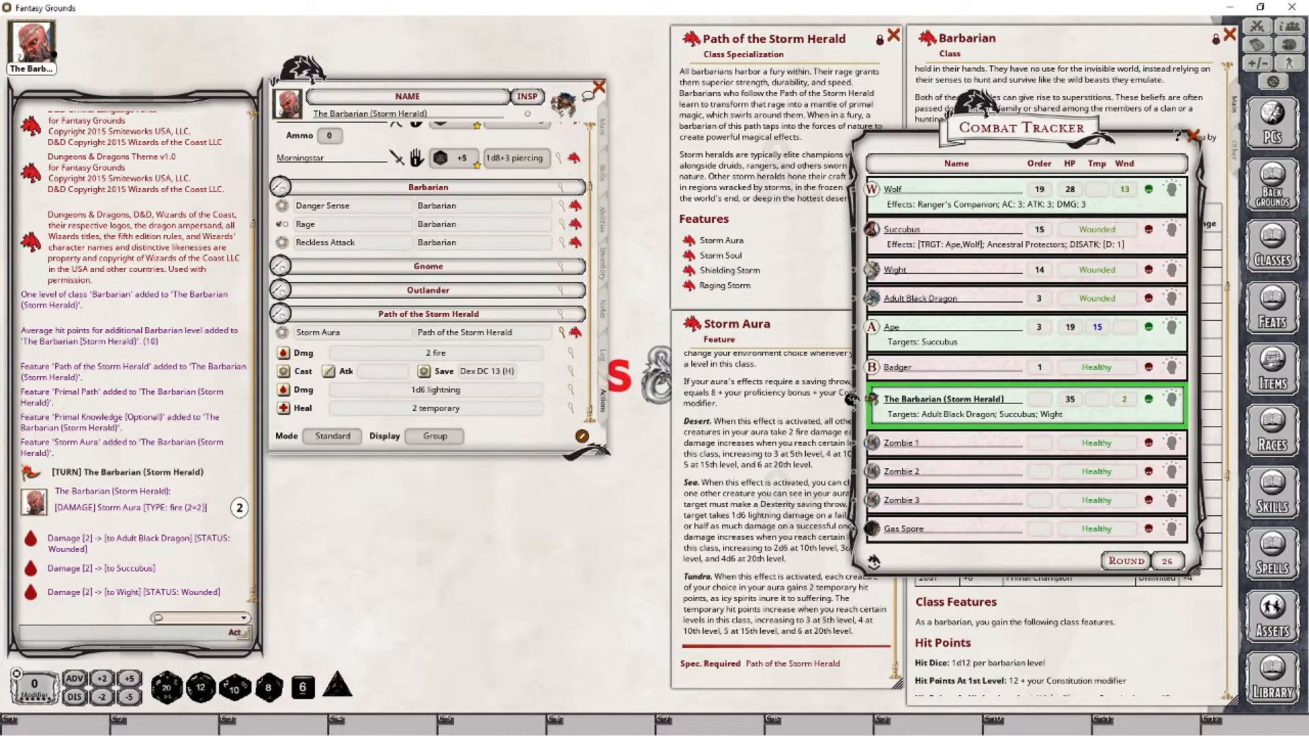
pyautogui.keyDown('ctrl'); pyautogui.click(873, 271); pyautogui.keyUp('ctrl')
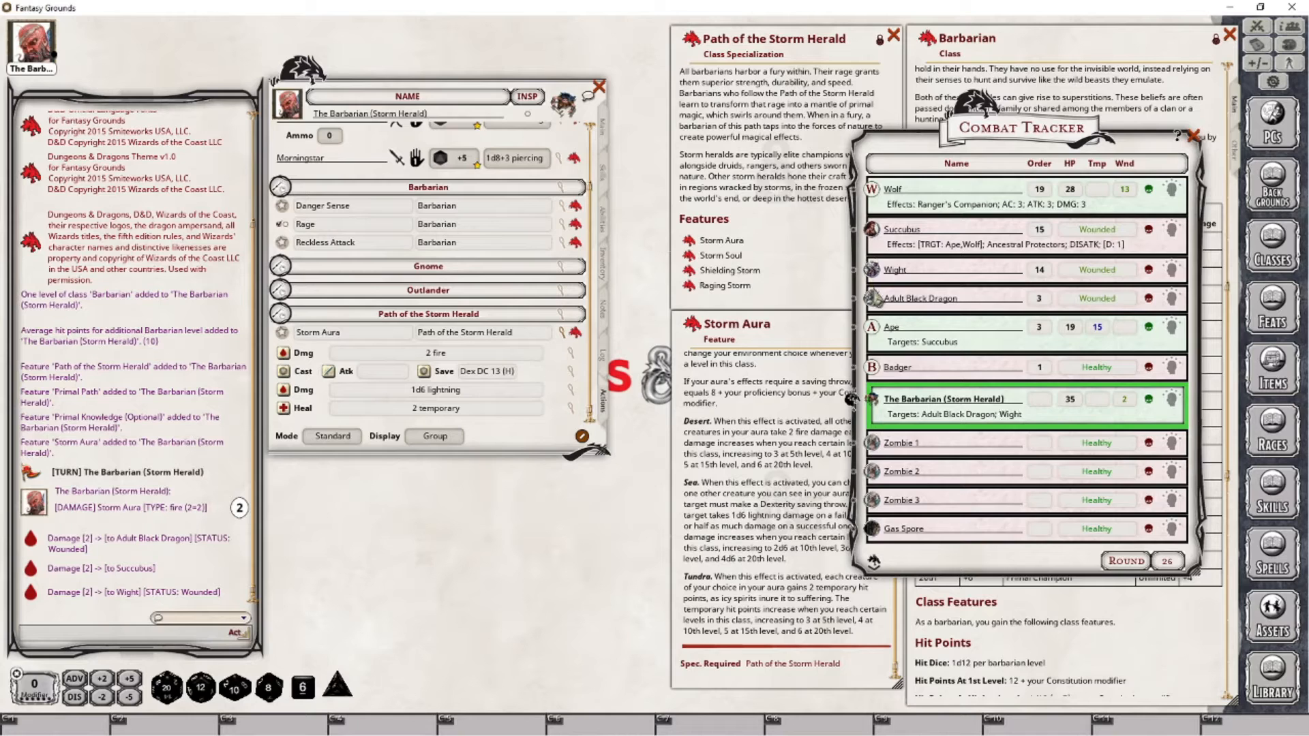
pyautogui.keyDown('ctrl'); pyautogui.click(875, 232); pyautogui.keyUp('ctrl')
pyautogui.moveTo(490, 378); pyautogui.dragTo(106, 352)
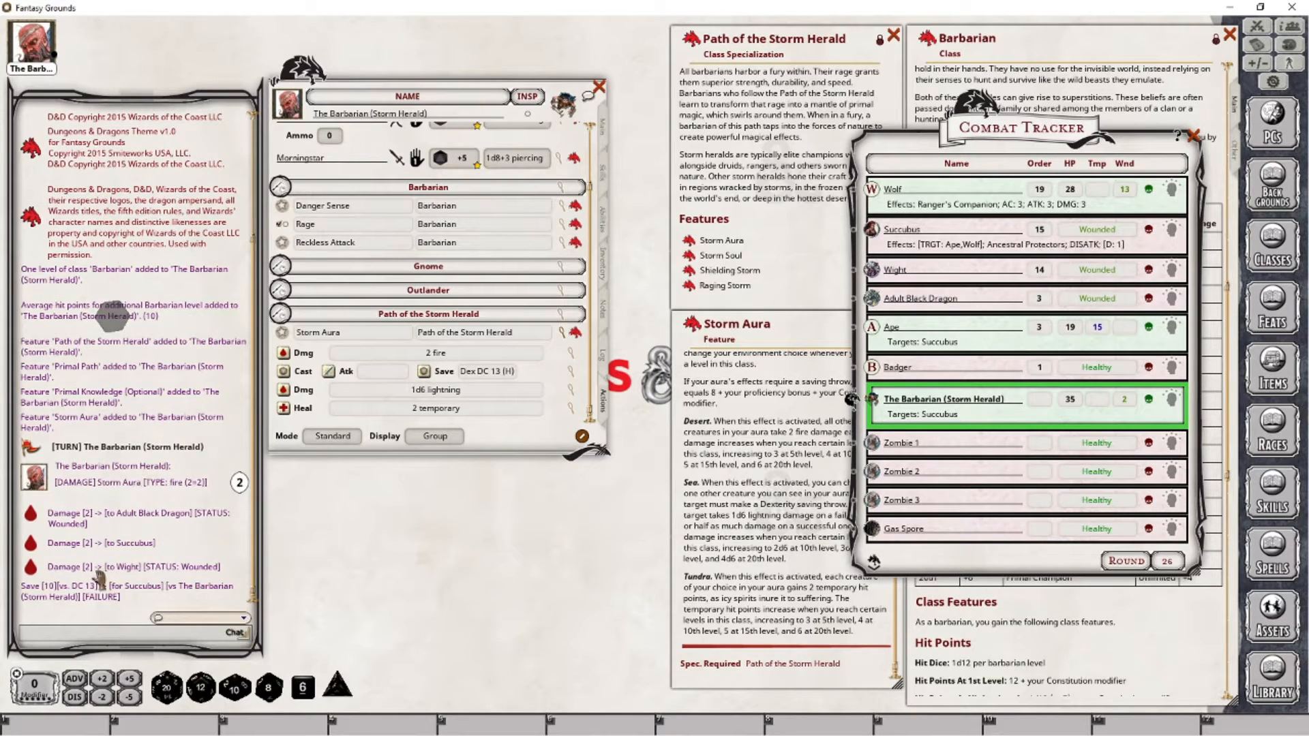
pyautogui.click(284, 392)
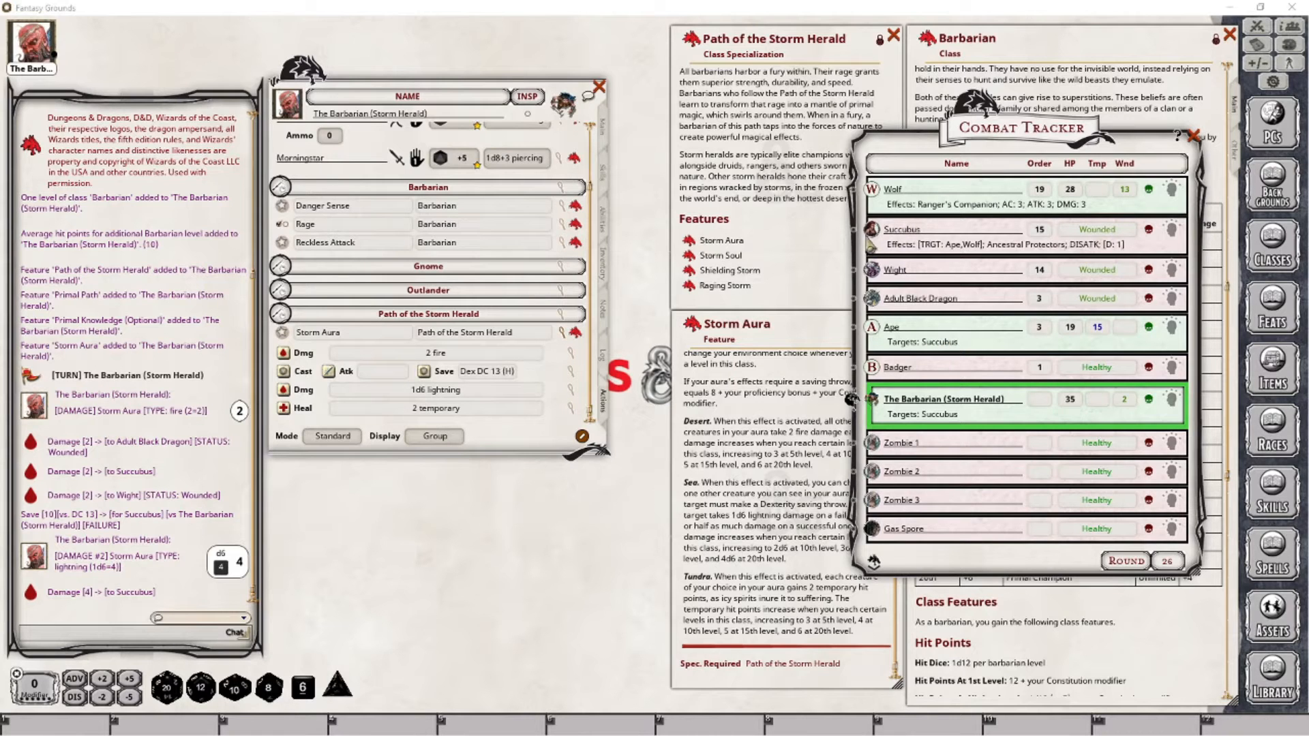
# Switch the Barbarian's targets to the Wolf and Ape, grant them Storm Aura's 2 temporary hit points, and close the Combat Tracker.
pyautogui.click(876, 238)
pyautogui.keyDown('ctrl'); pyautogui.click(871, 186); pyautogui.keyUp('ctrl')
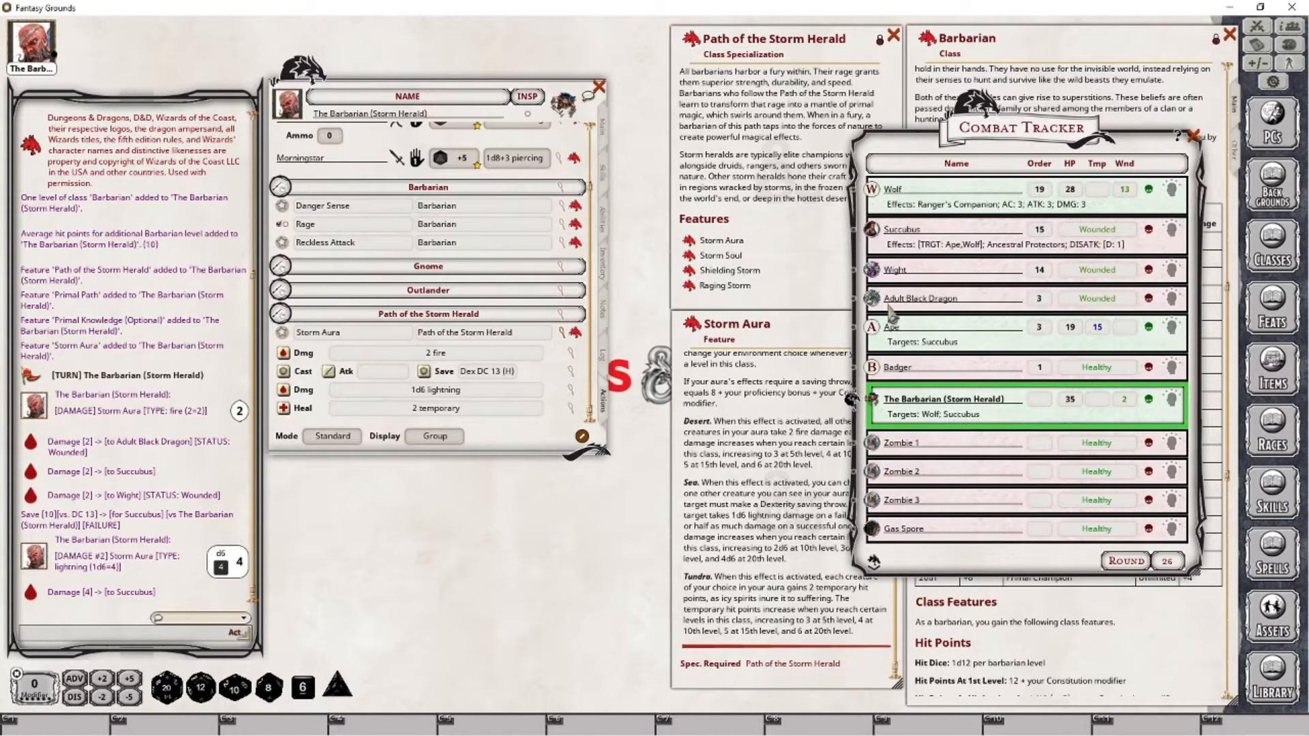
pyautogui.keyDown('ctrl'); pyautogui.click(872, 327); pyautogui.keyUp('ctrl')
pyautogui.keyDown('ctrl'); pyautogui.click(875, 233); pyautogui.keyUp('ctrl')
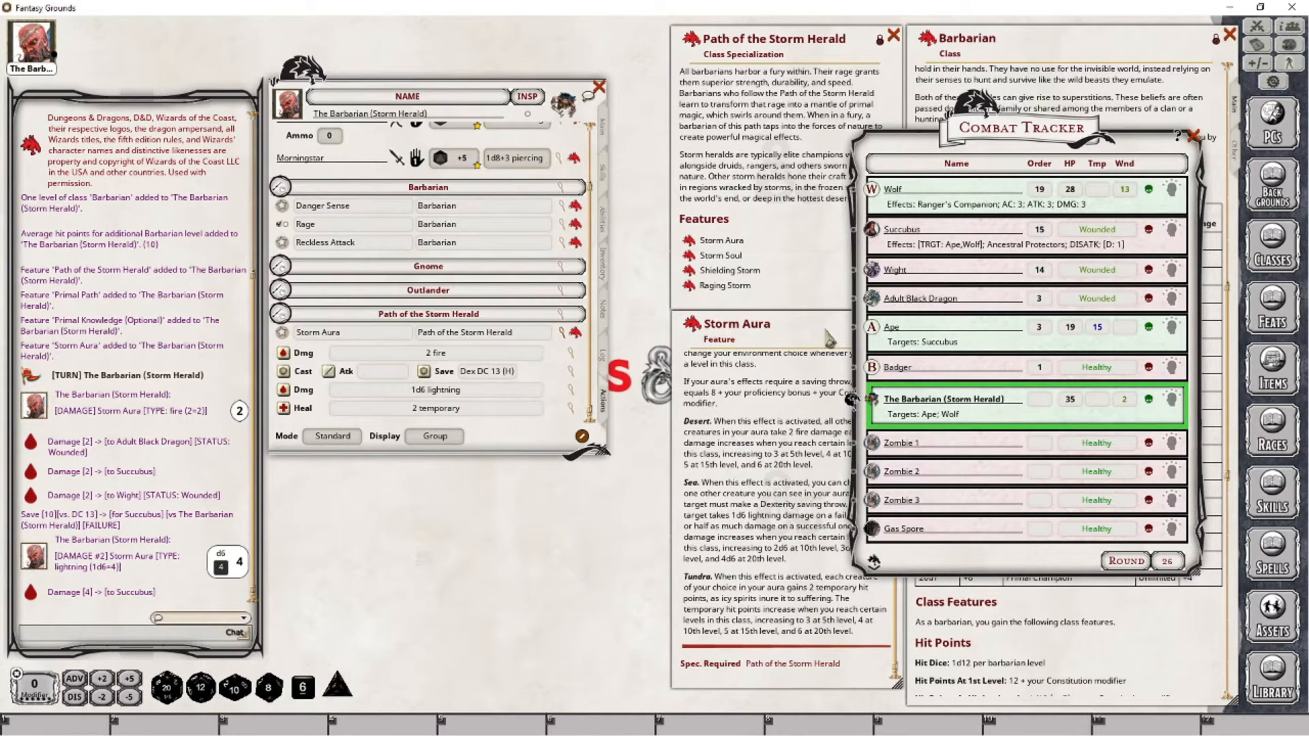
pyautogui.click(286, 409)
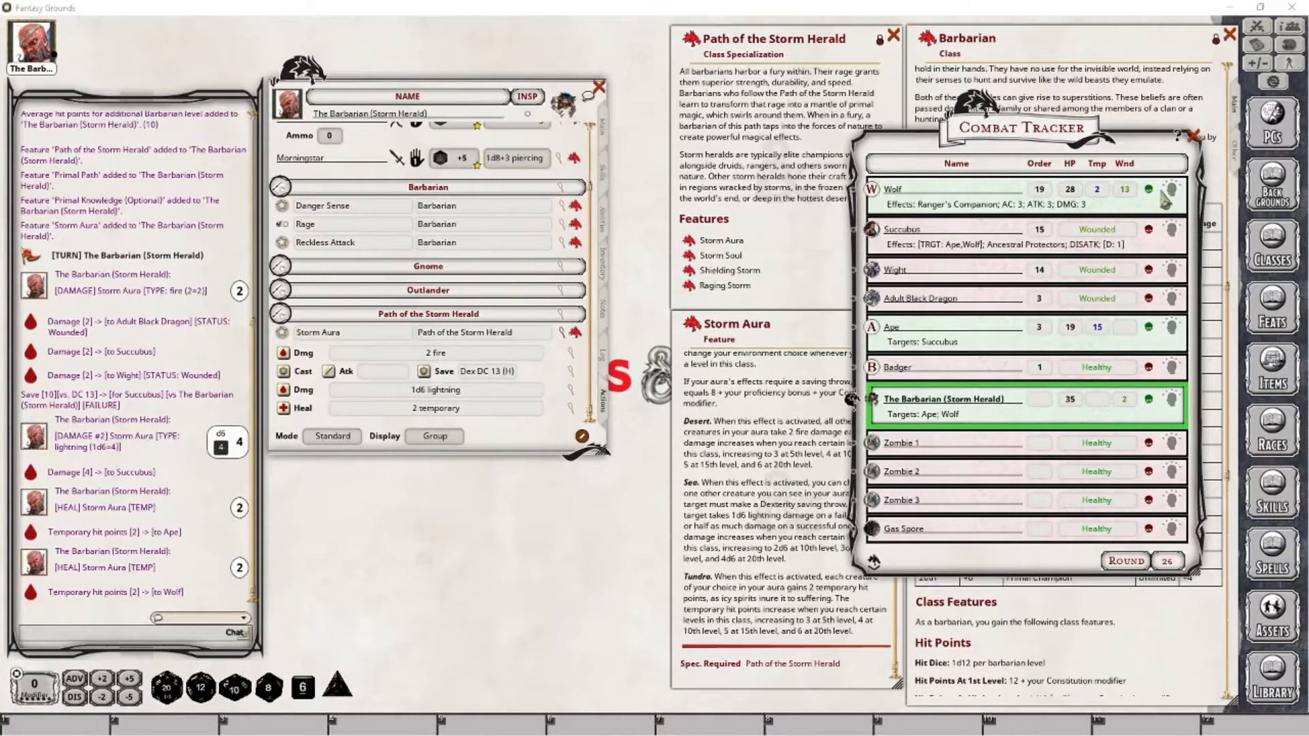
pyautogui.click(1193, 136)
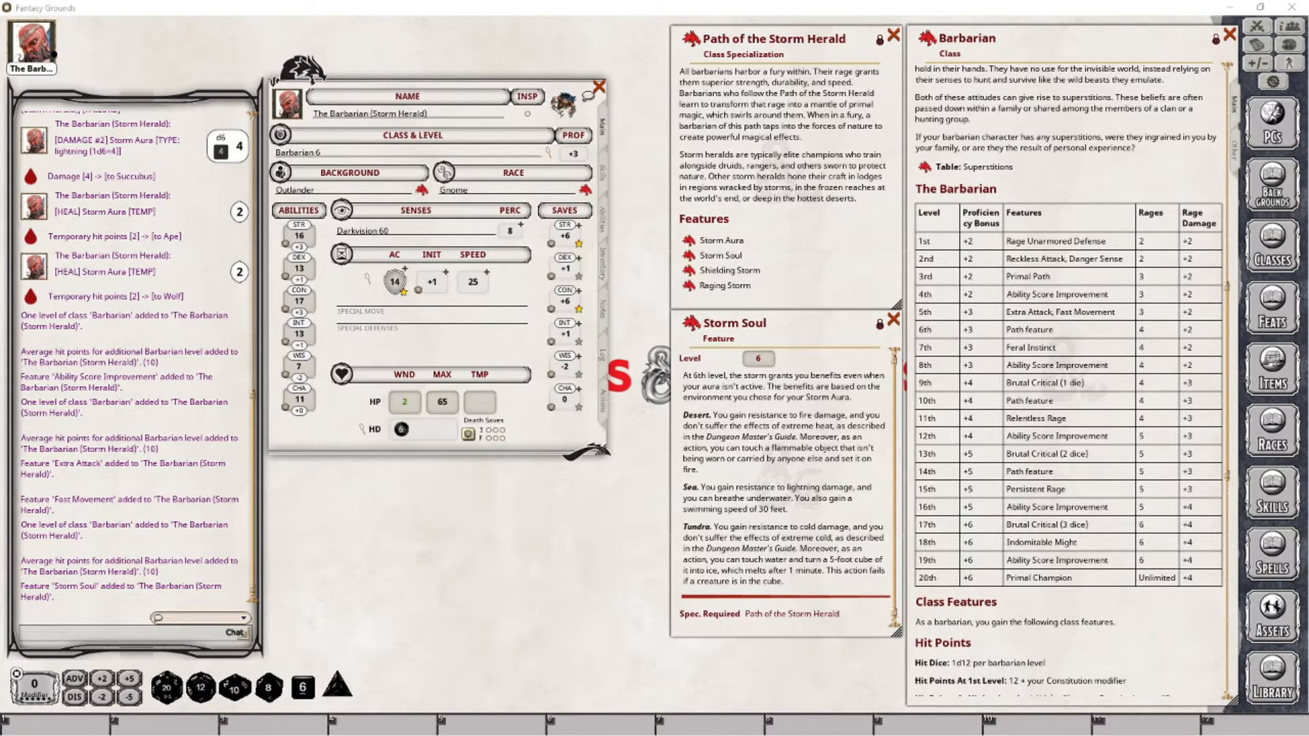
# Add the Storm Soul feature to the character's actions and assign it to the Path of the Storm Herald group.
pyautogui.click(602, 399)
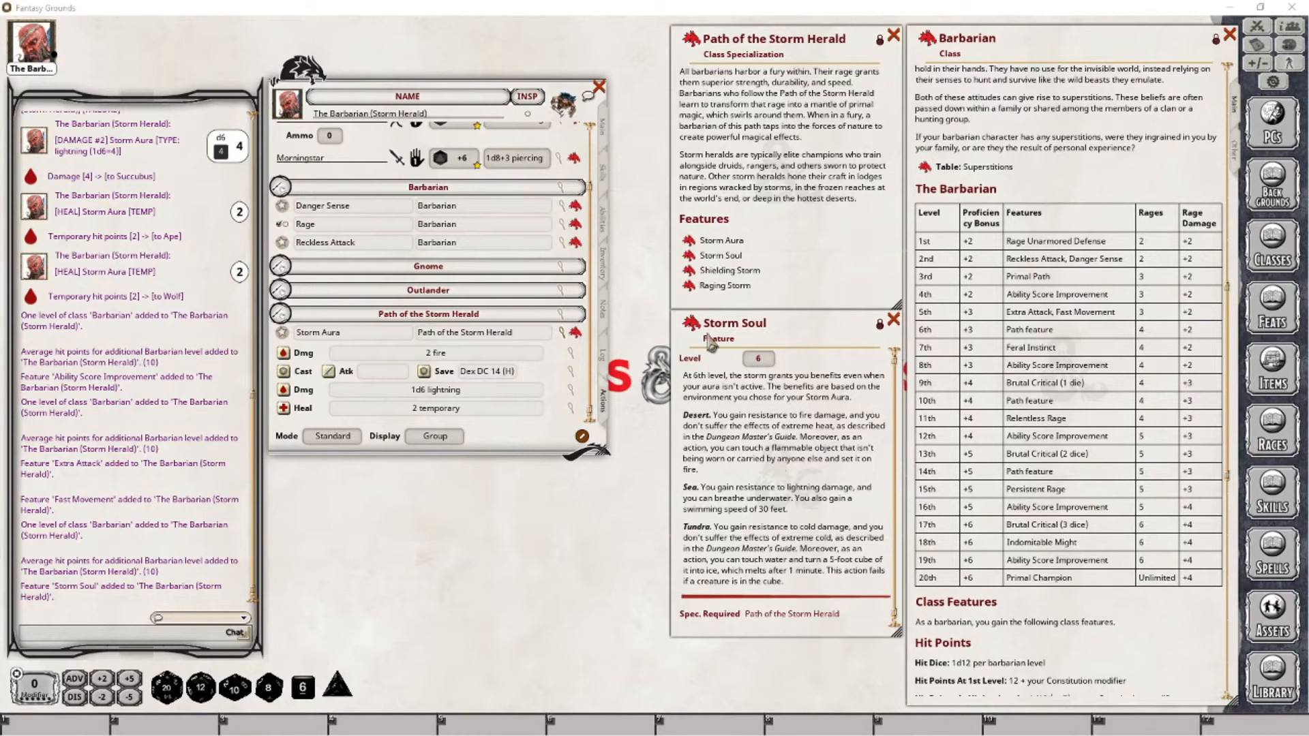
pyautogui.moveTo(502, 366); pyautogui.dragTo(503, 369)
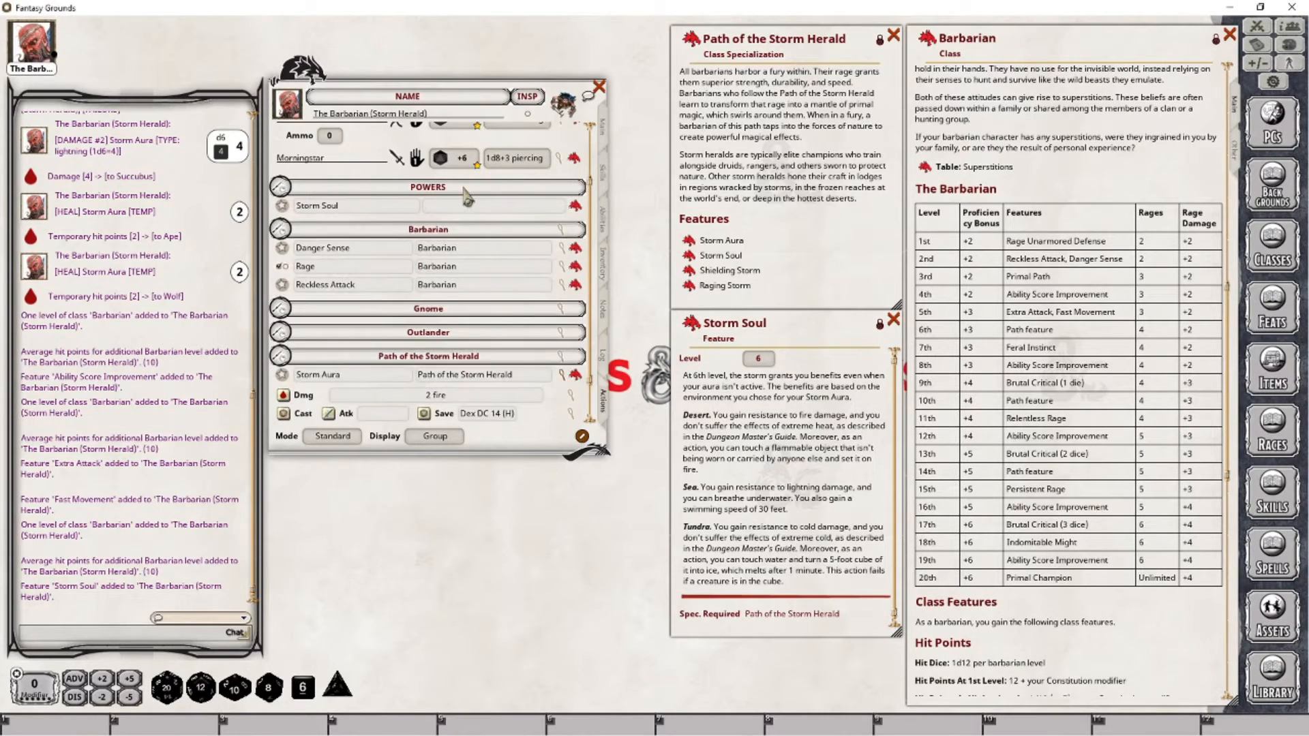
pyautogui.click(534, 202)
pyautogui.moveTo(517, 375); pyautogui.dragTo(418, 386)
pyautogui.hotkey('ctrl', 'c')
pyautogui.click(482, 207)
pyautogui.hotkey('ctrl', 'v')
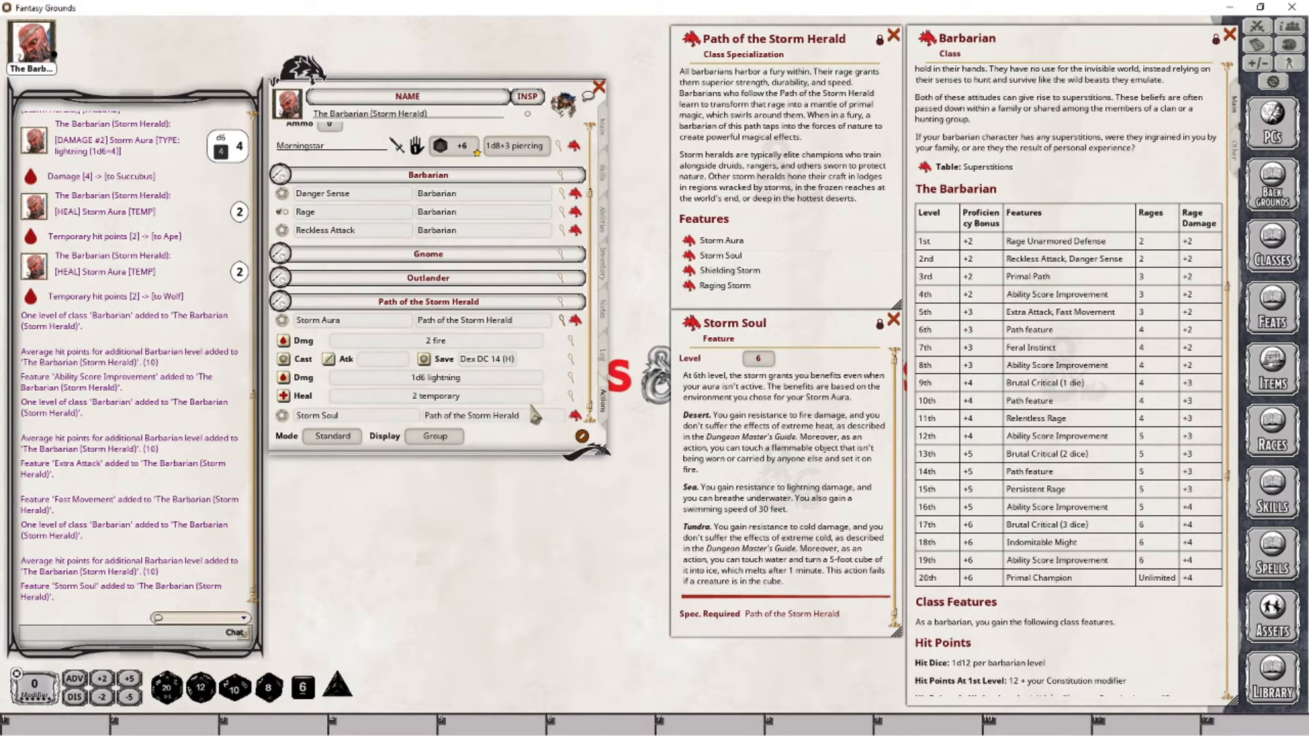
pyautogui.scroll(-1, 524, 373)
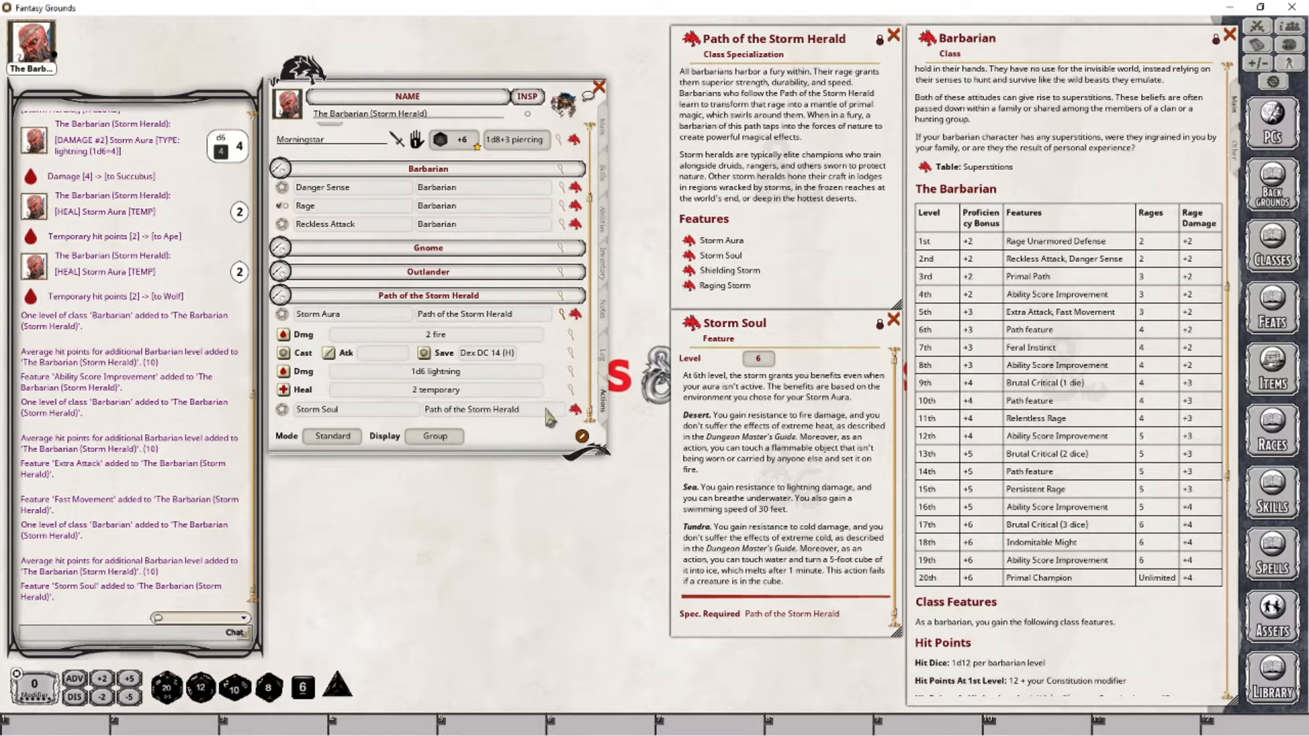
# Add an effect action to the Storm Soul power.
pyautogui.click(488, 412)
pyautogui.rightClick(471, 411)
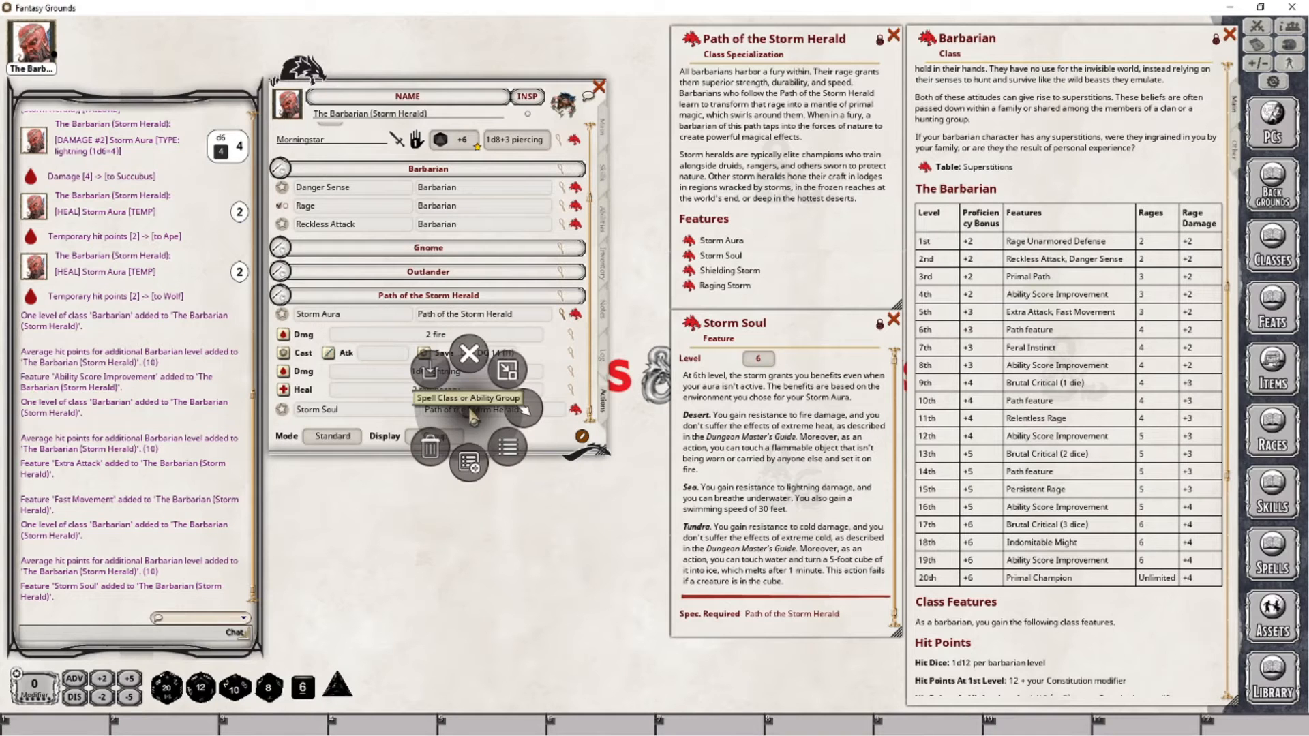
pyautogui.click(523, 409)
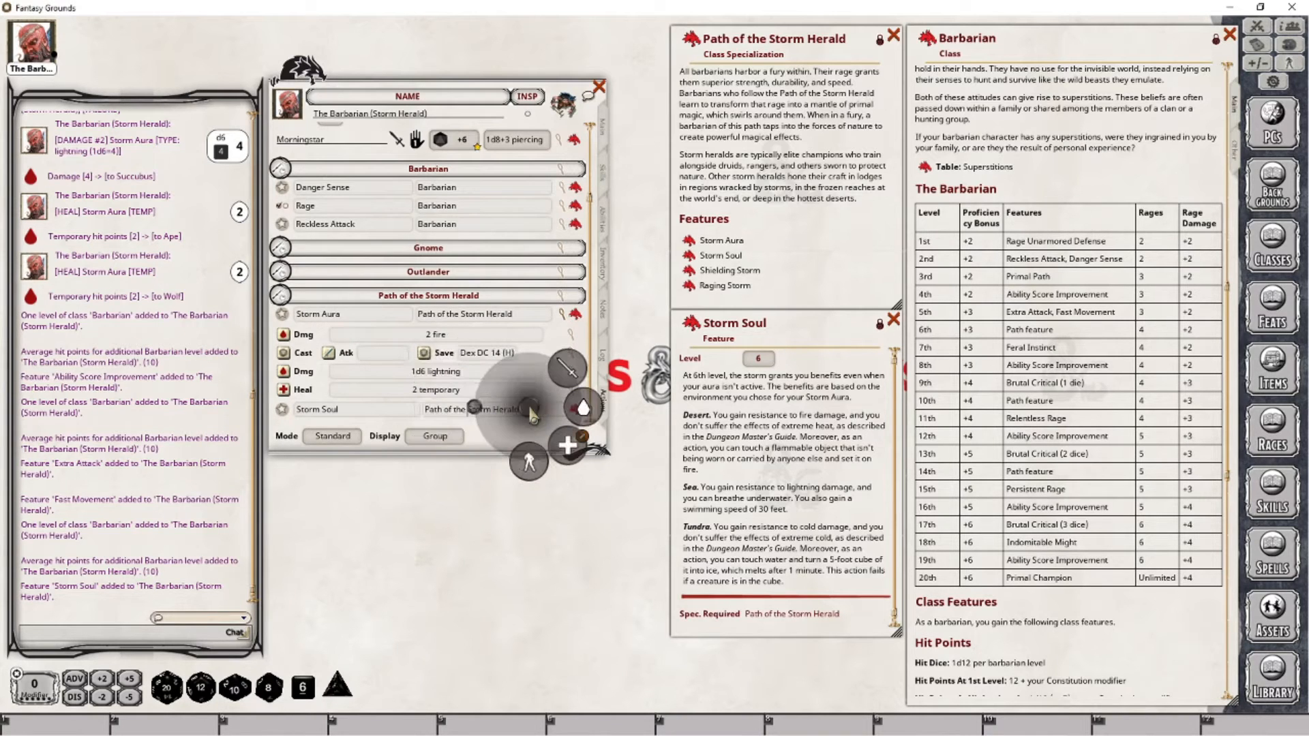
pyautogui.click(530, 465)
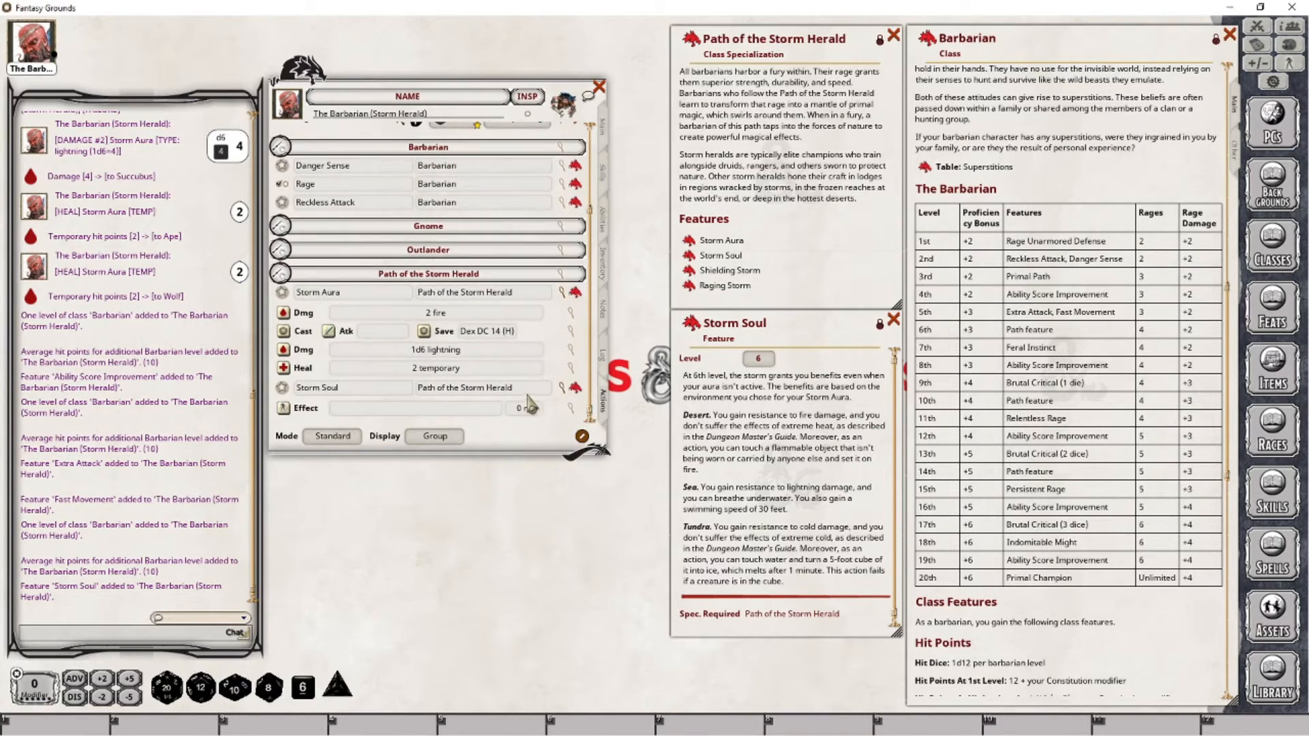
# Set the Storm Soul effect's description to "Storm Soul; RESIST: fire" and its targeting to Self.
pyautogui.click(573, 409)
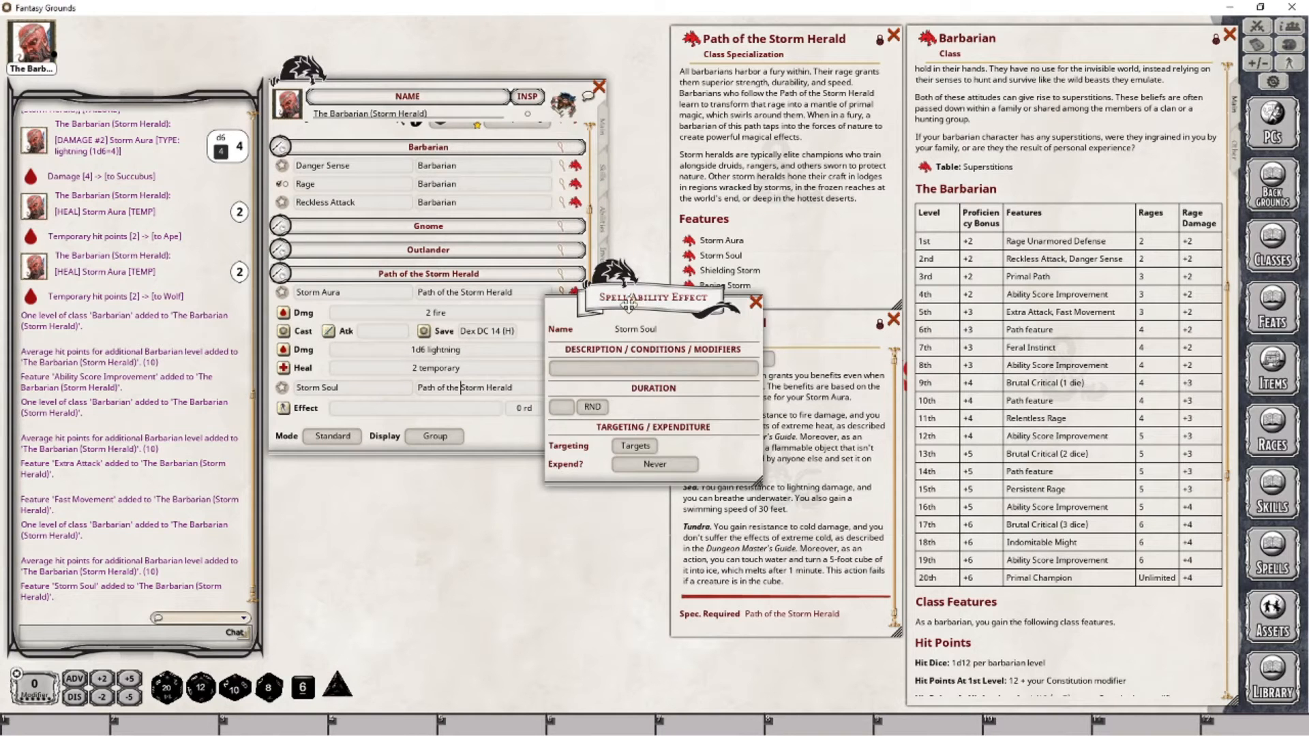
pyautogui.moveTo(634, 297); pyautogui.dragTo(491, 502)
pyautogui.click(448, 566)
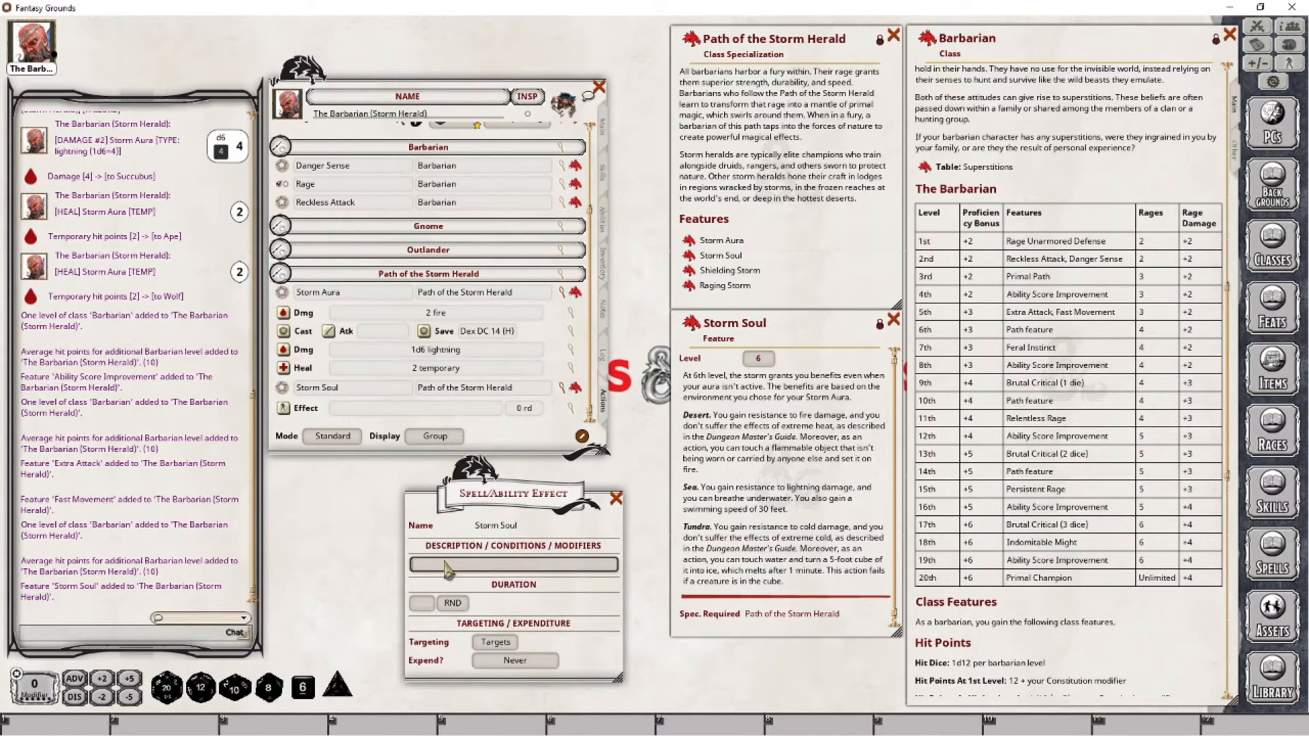
pyautogui.write('Storm')
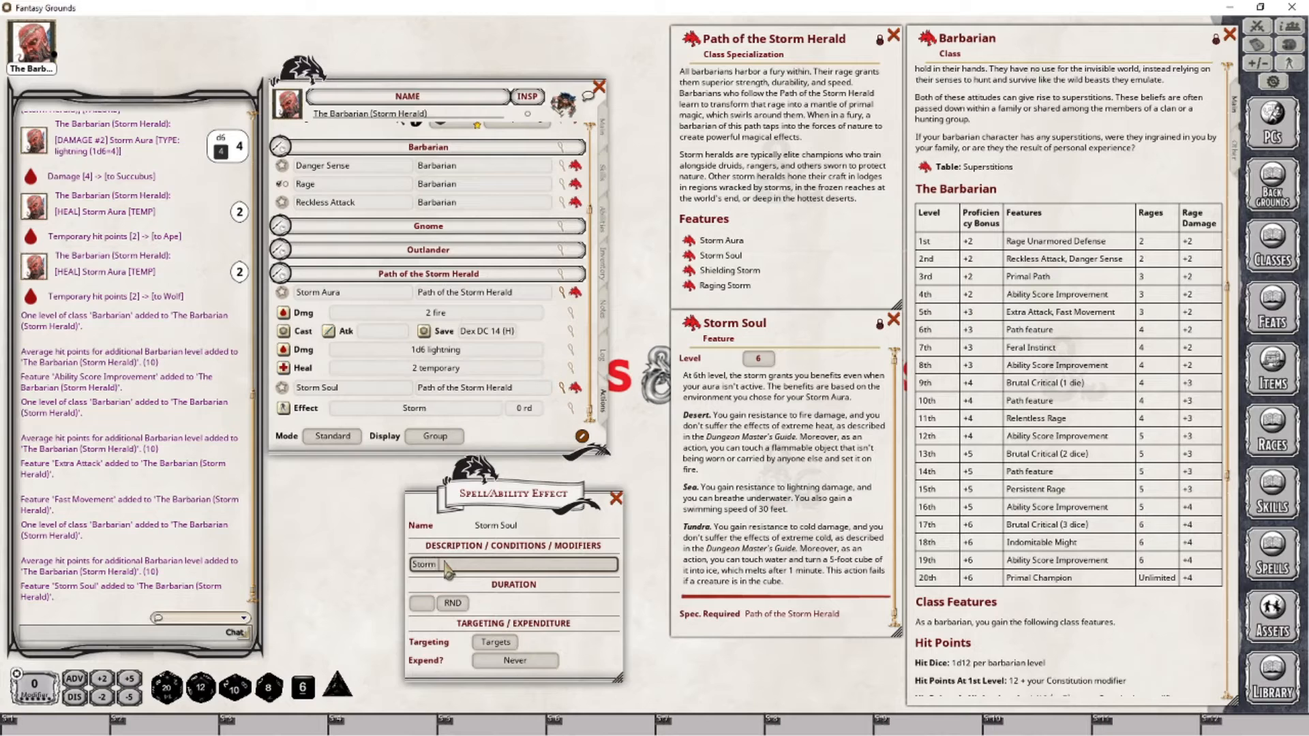
pyautogui.write(' Soul;')
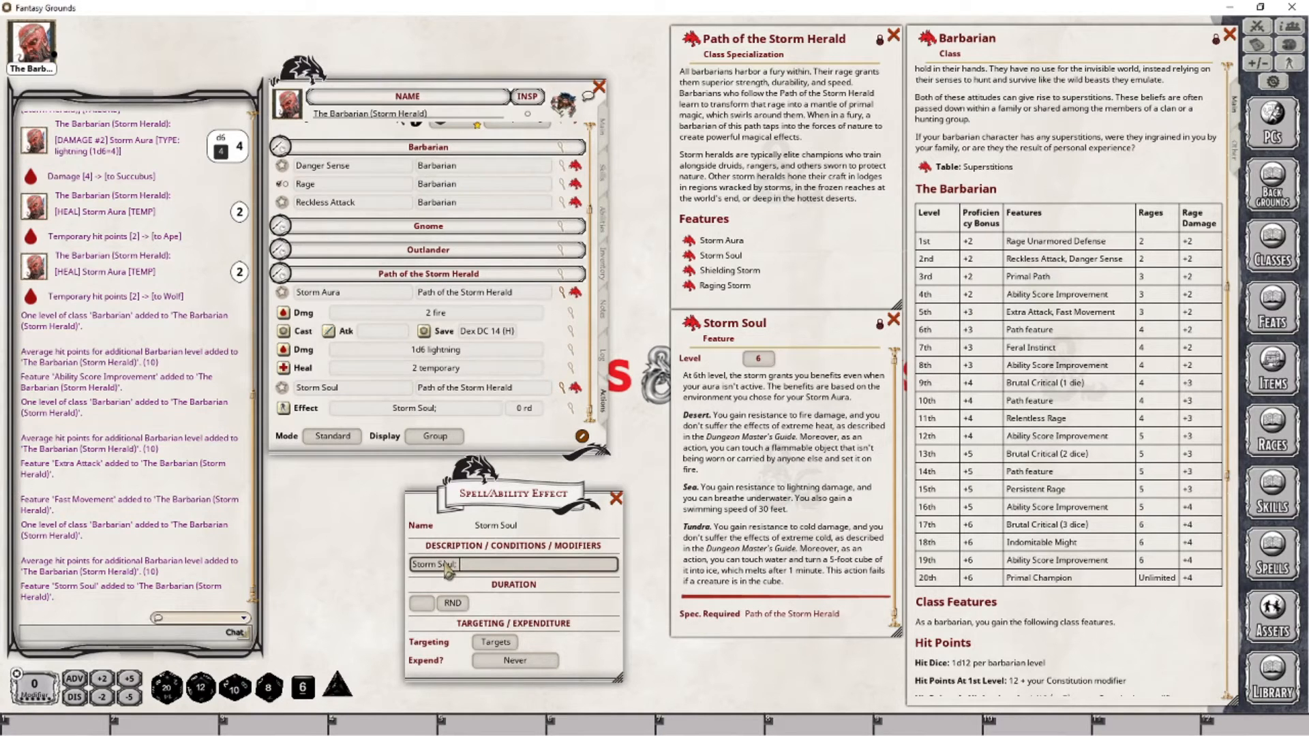
pyautogui.write(' RESIST:')
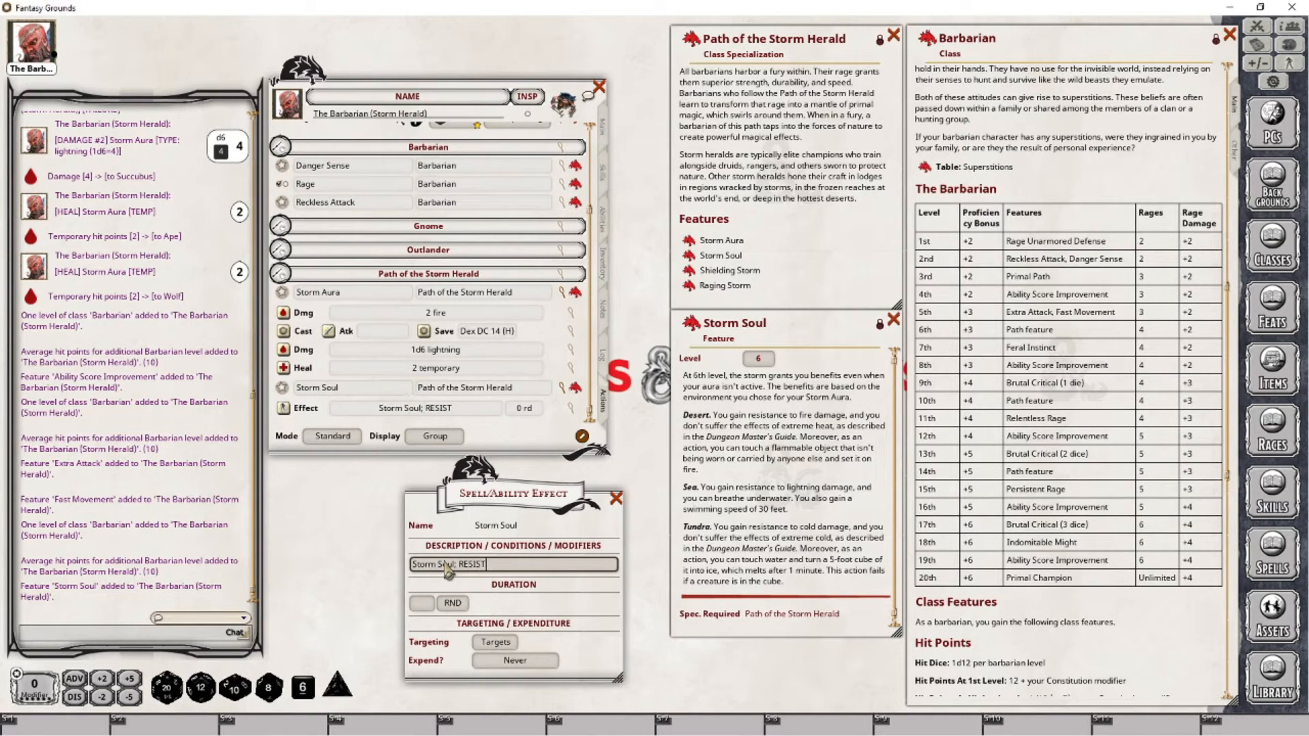
pyautogui.write(' fire')
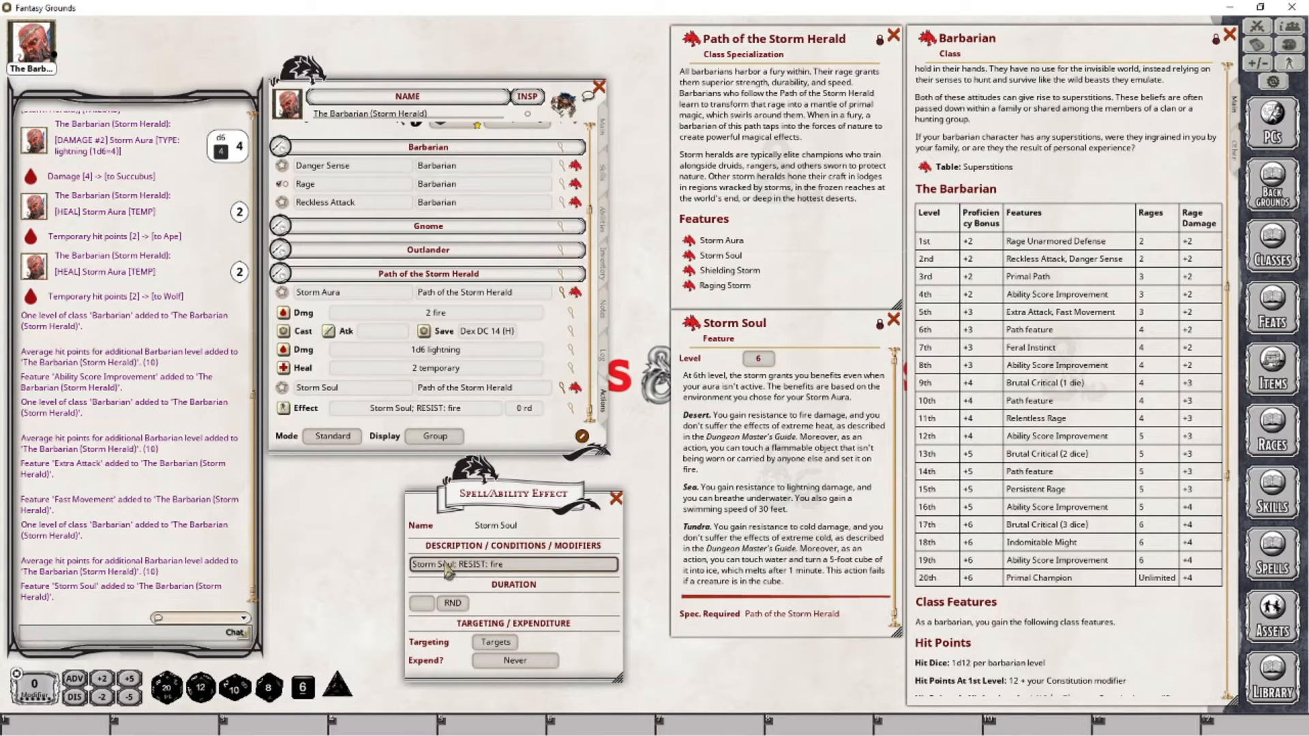
pyautogui.click(501, 643)
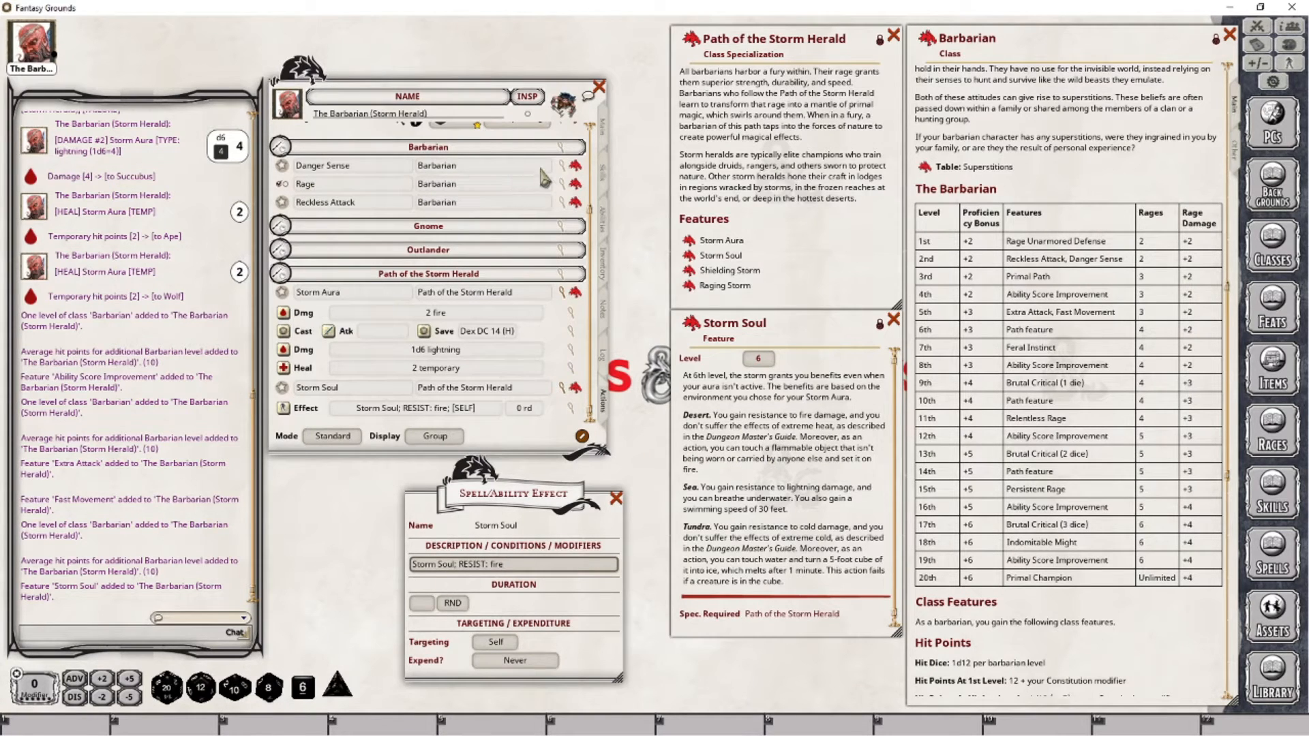
# Check the Rage effect's duration for reference, and set the Storm Soul fire effect's duration to 1 minute.
pyautogui.click(564, 186)
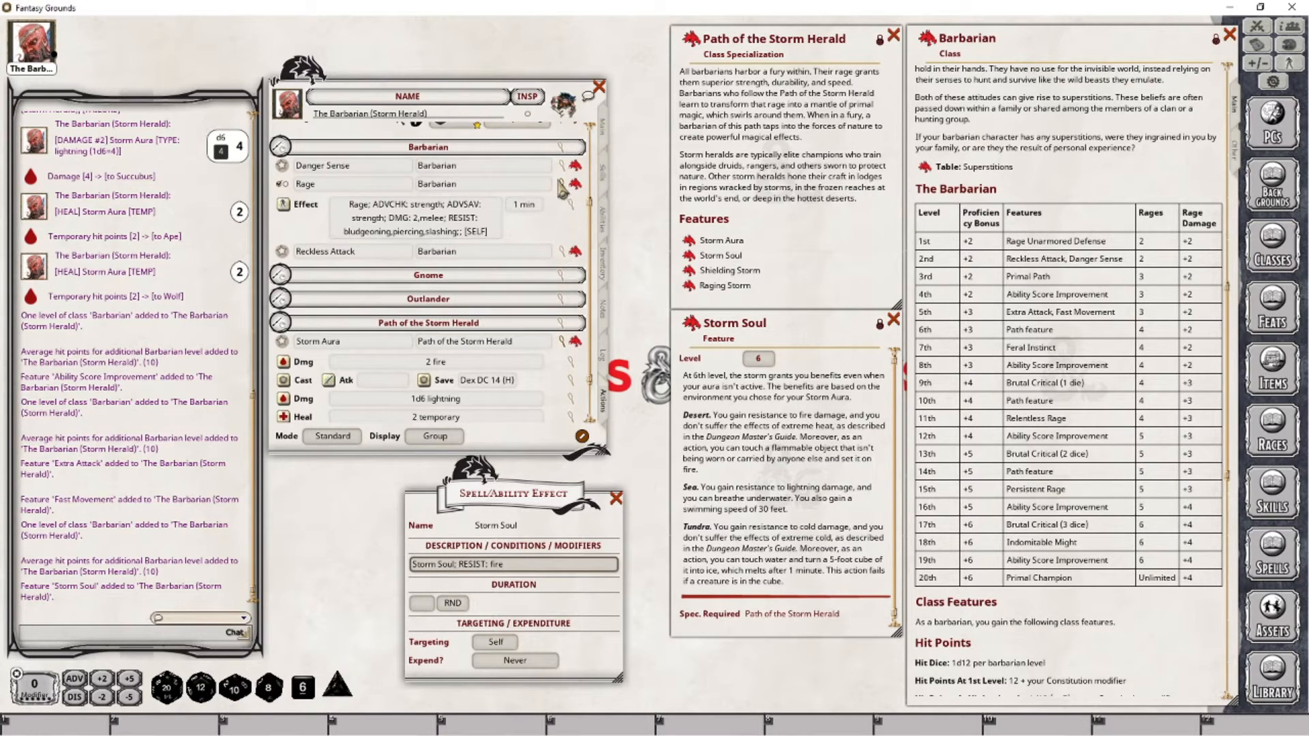
pyautogui.click(560, 184)
pyautogui.click(421, 604)
pyautogui.write('1')
pyautogui.click(449, 604)
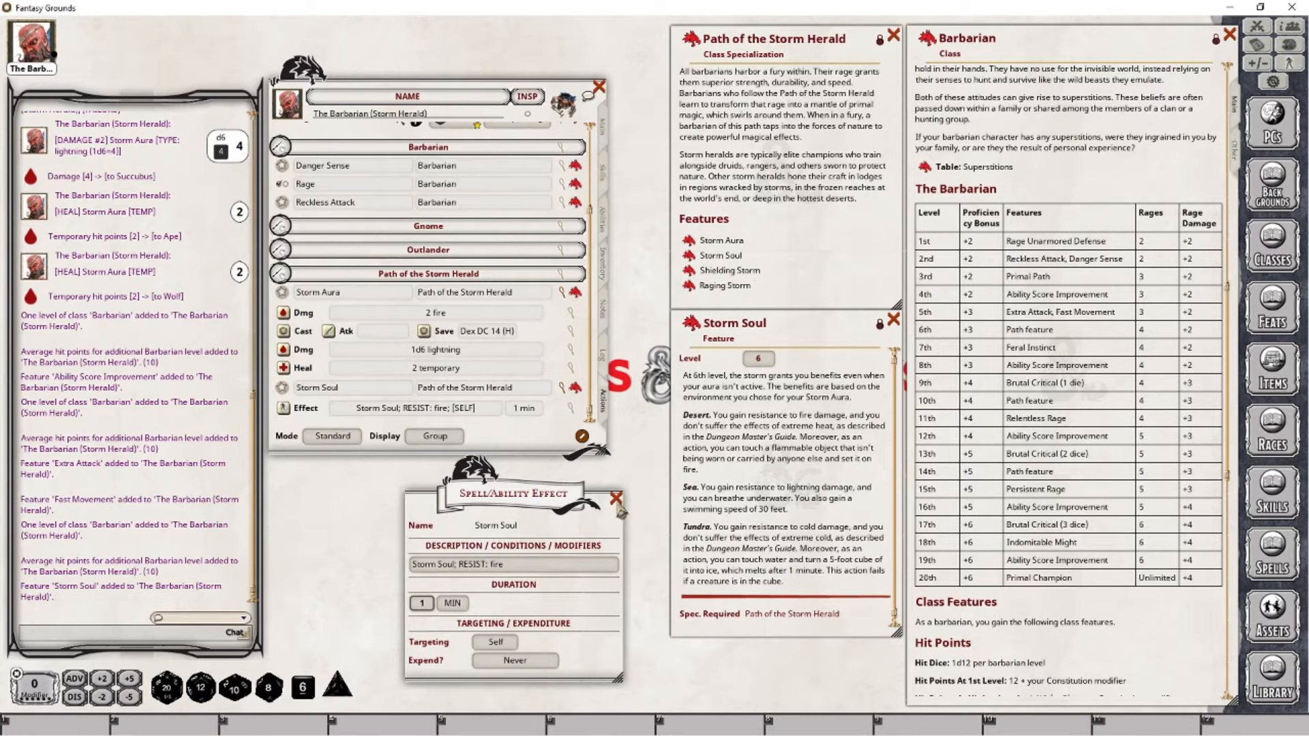
pyautogui.click(616, 498)
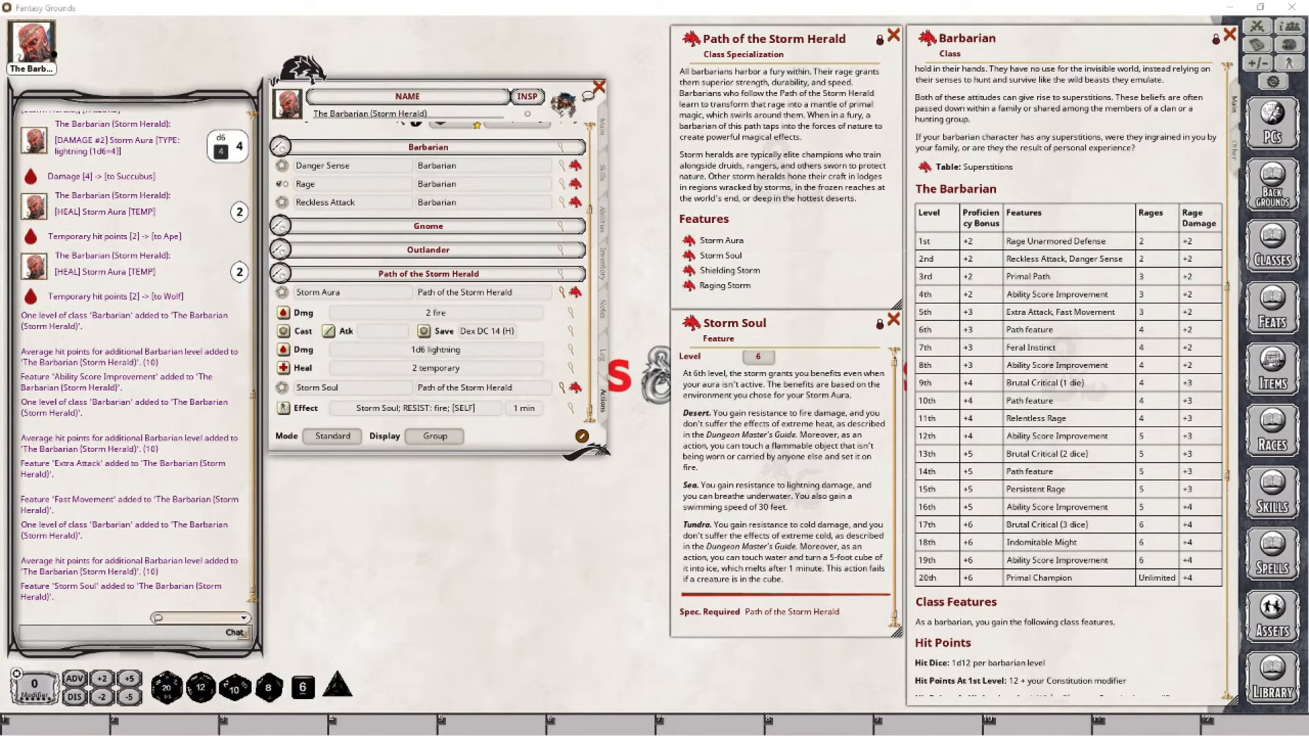
# Add a second effect to the Storm Soul power with the description "Storm Soul; RESIST: lightning".
pyautogui.rightClick(531, 409)
pyautogui.click(586, 411)
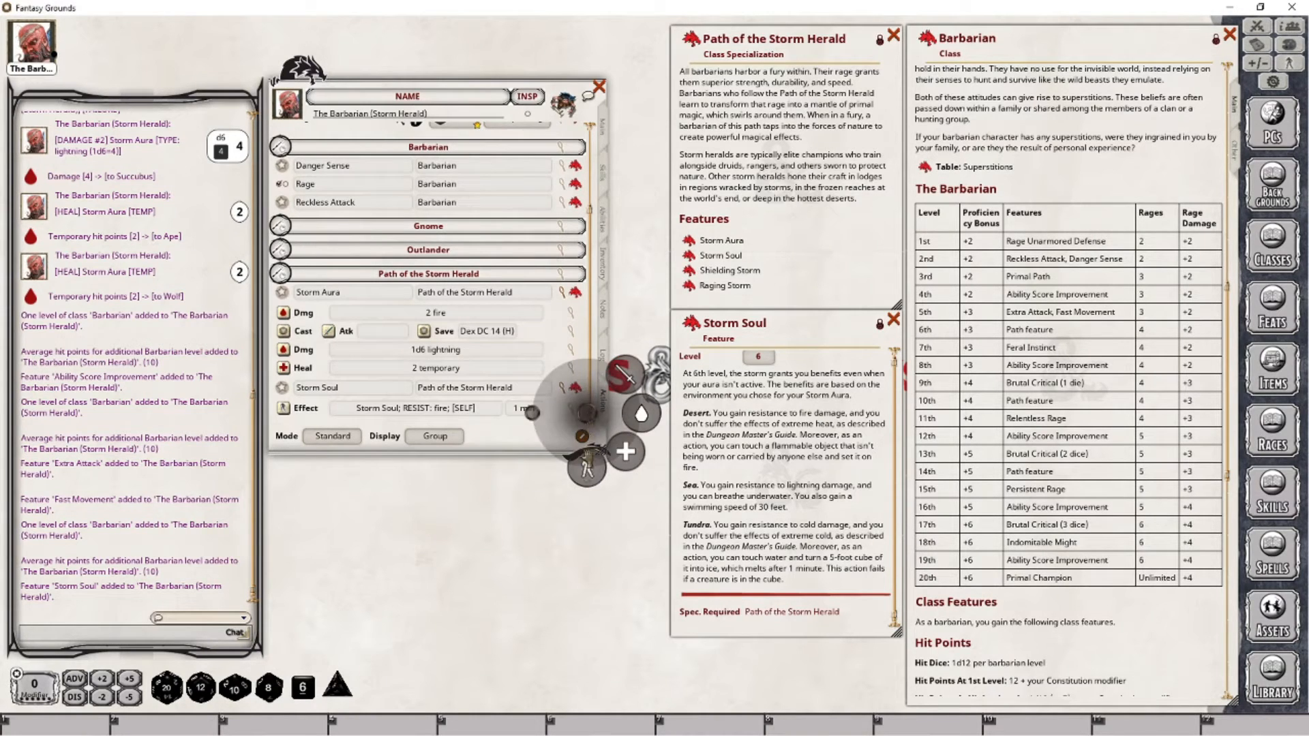
pyautogui.click(580, 471)
pyautogui.scroll(-1, 524, 424)
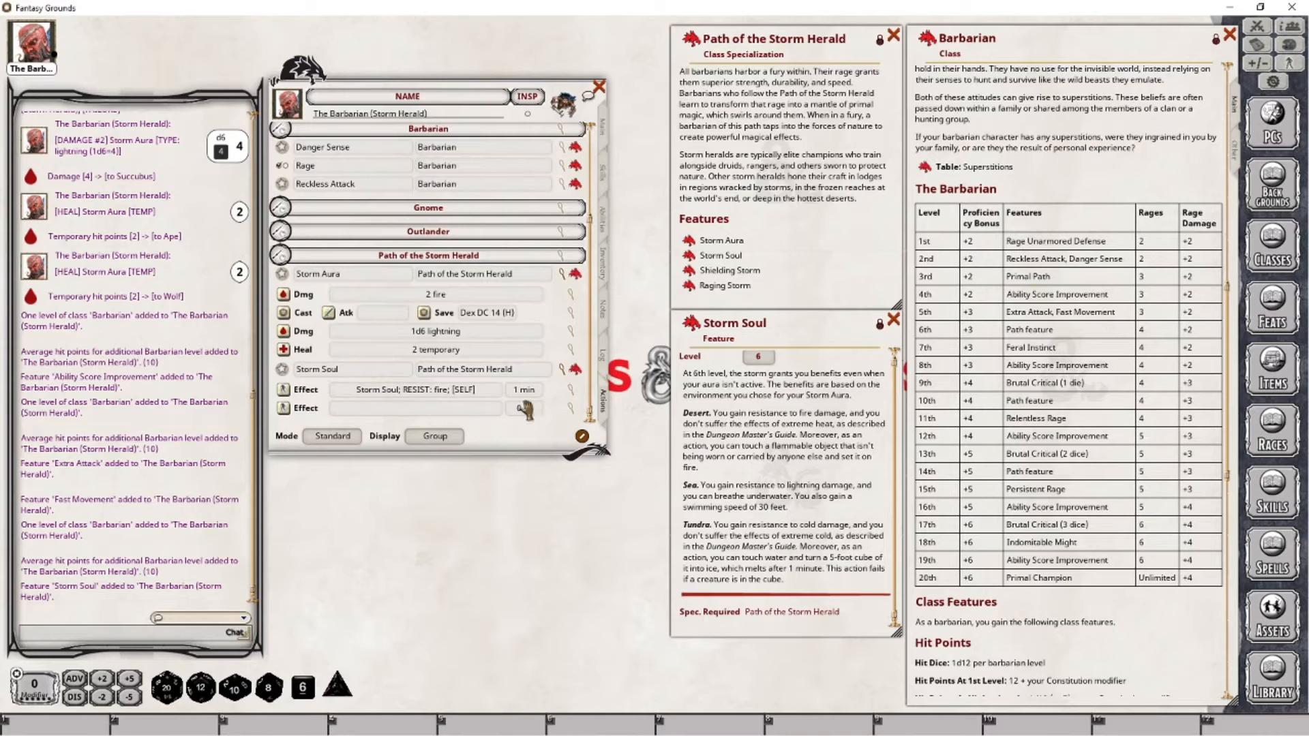
pyautogui.click(570, 407)
pyautogui.click(591, 366)
pyautogui.write('S')
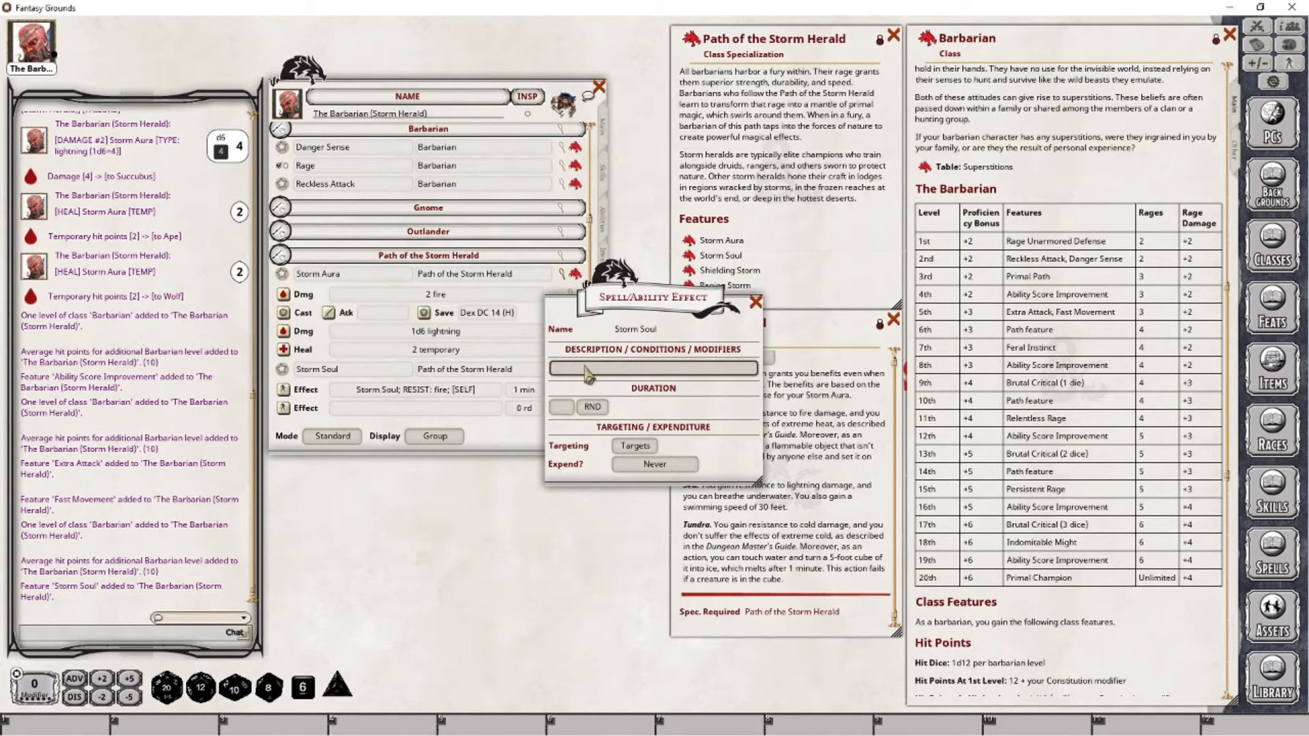
pyautogui.write('torm Soul; RES')
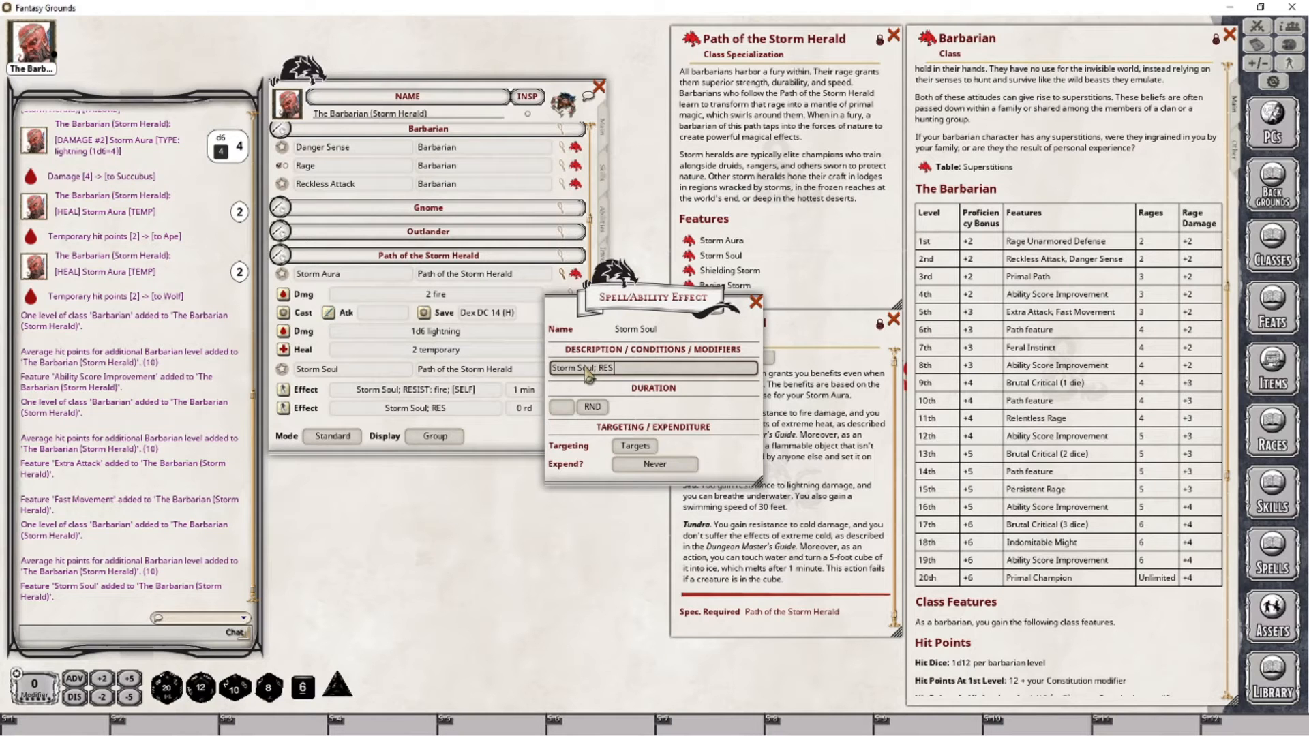
pyautogui.write('IST: l')
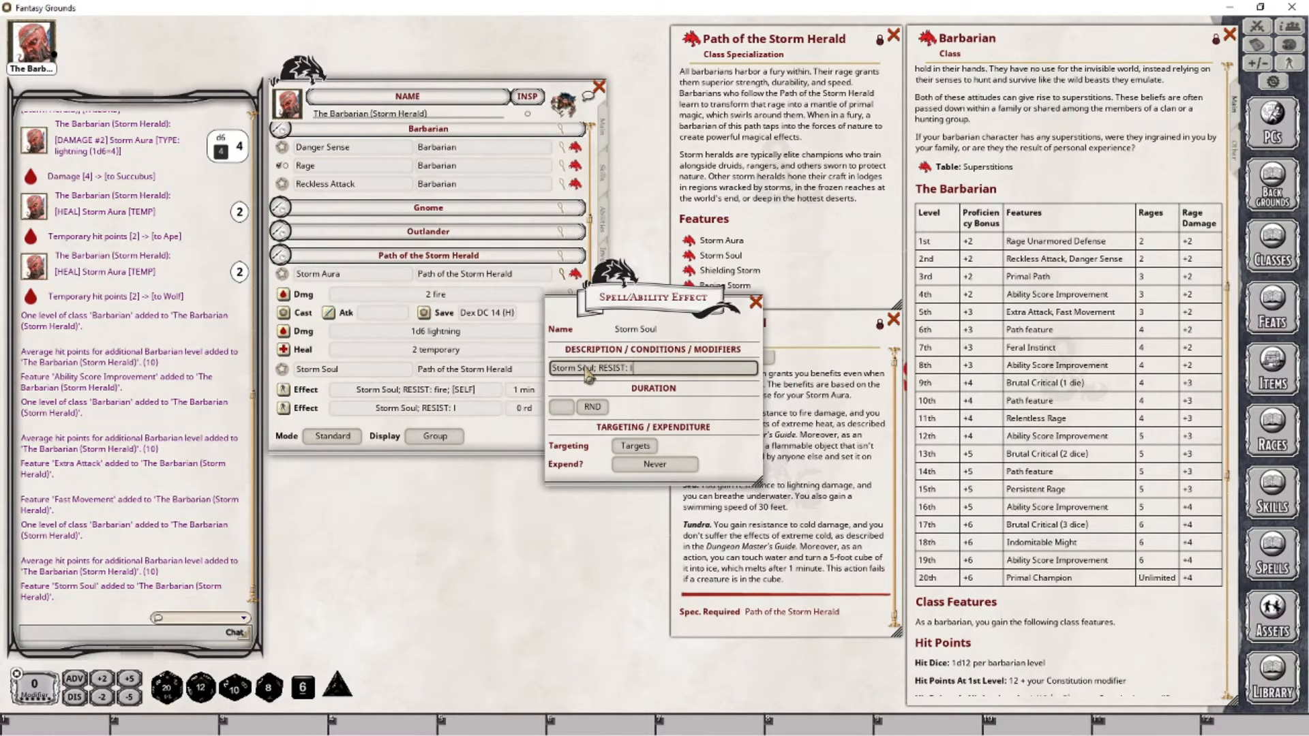
pyautogui.write('ightning')
# Set the lightning resistance effect's duration to 1 minute and its targeting to Self.
pyautogui.click(561, 407)
pyautogui.write('1')
pyautogui.click(593, 407)
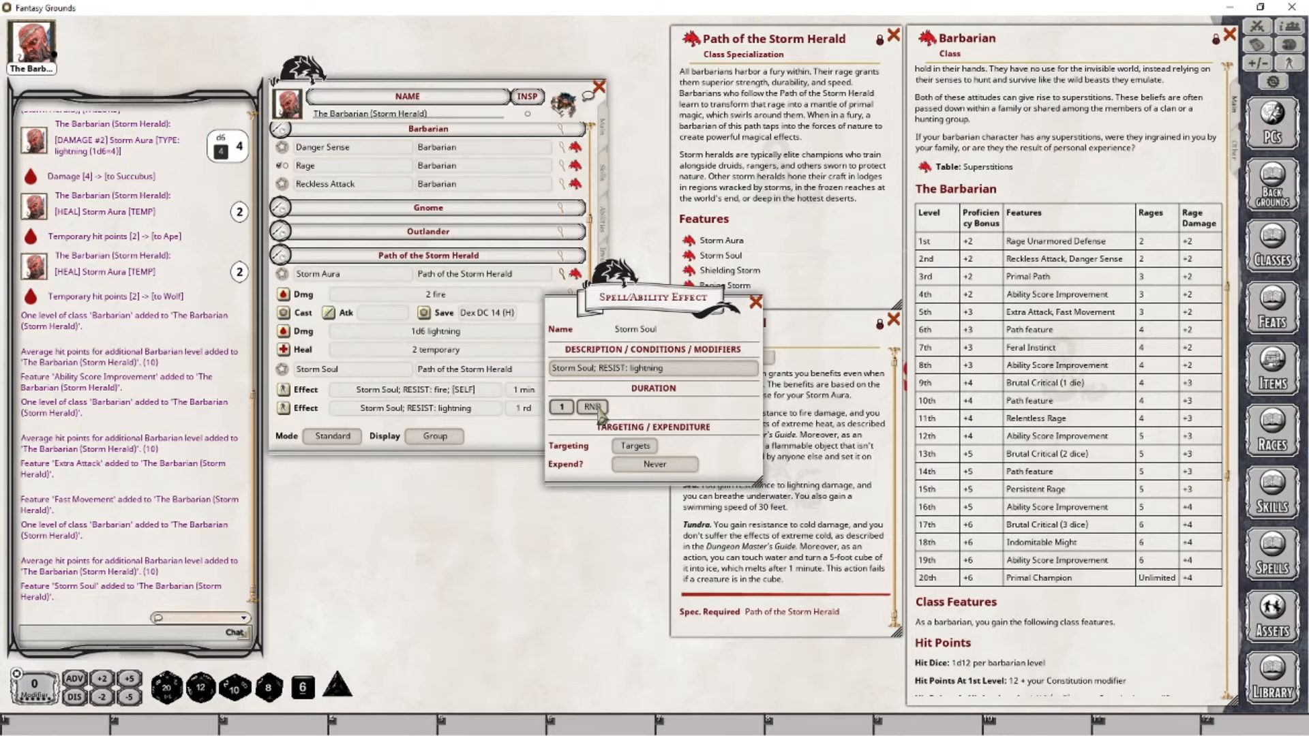
pyautogui.click(635, 446)
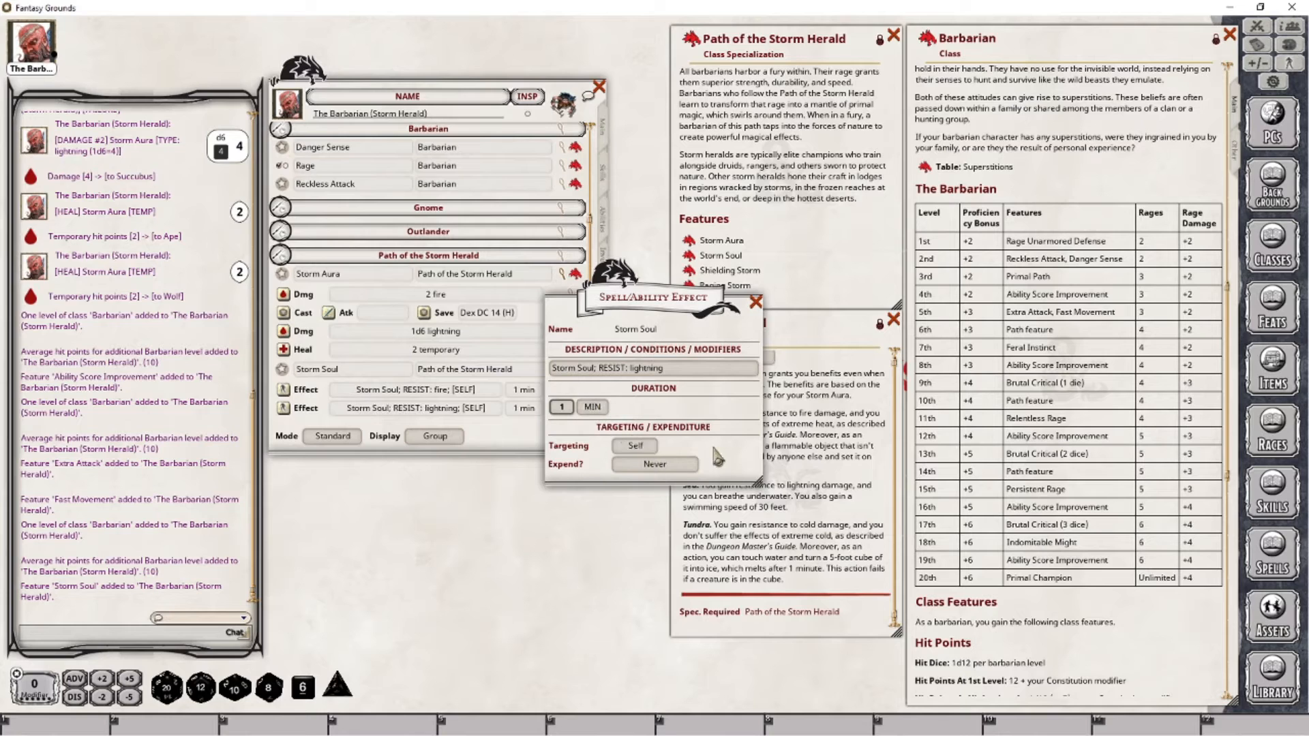
pyautogui.click(755, 302)
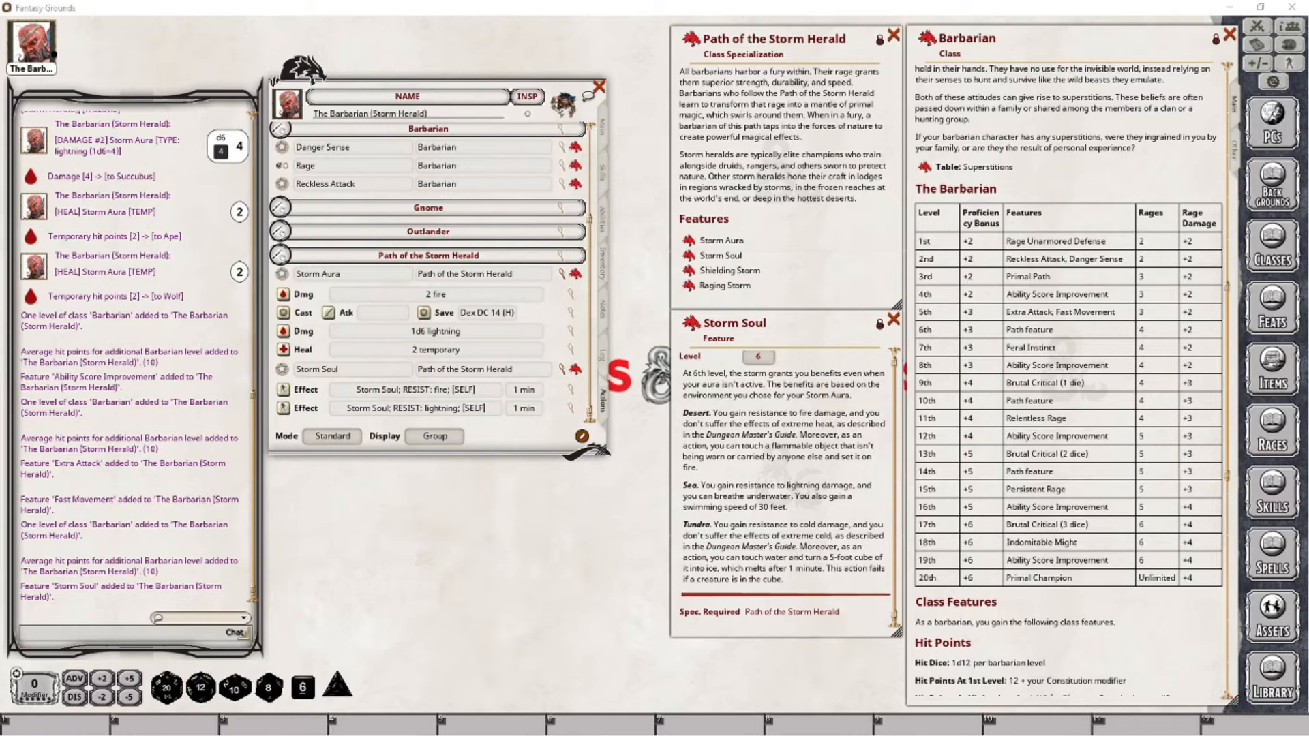
# Add a third effect to the Storm Soul power with the description "Storm Soul; RESIST: cold".
pyautogui.rightClick(505, 399)
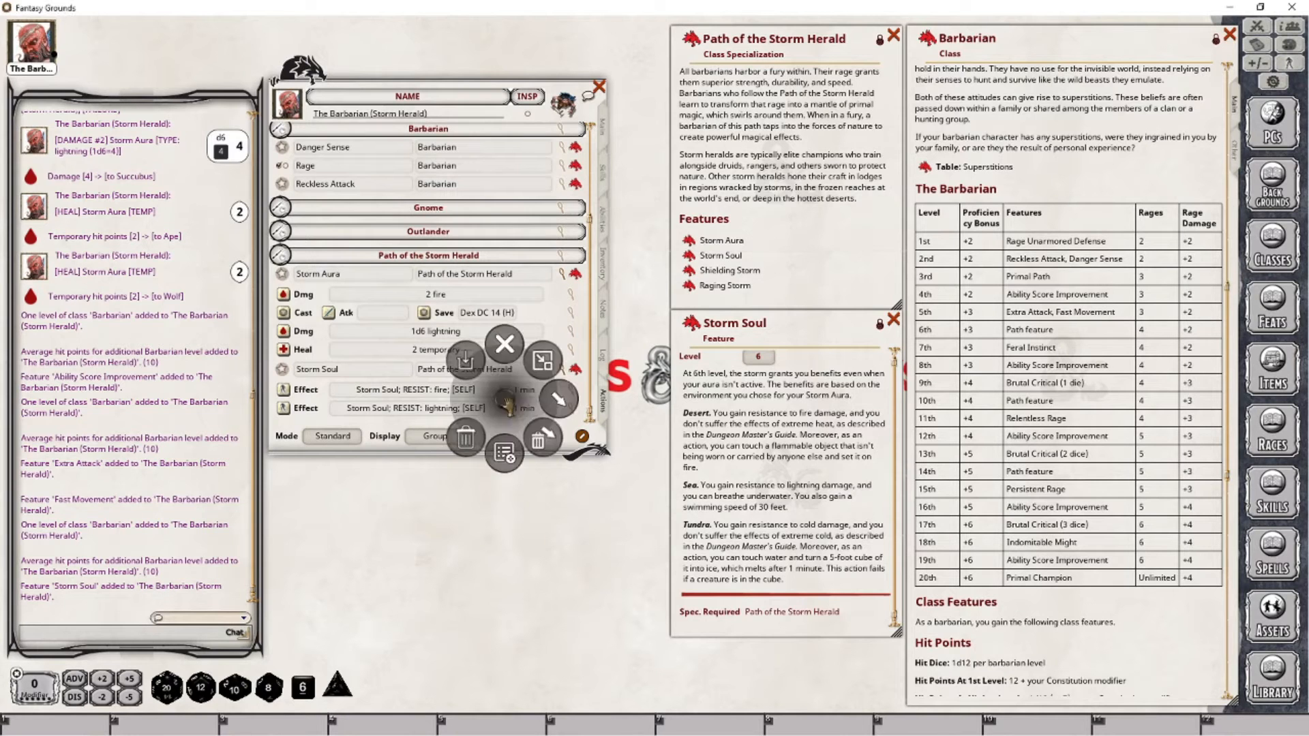
pyautogui.click(558, 399)
pyautogui.click(573, 467)
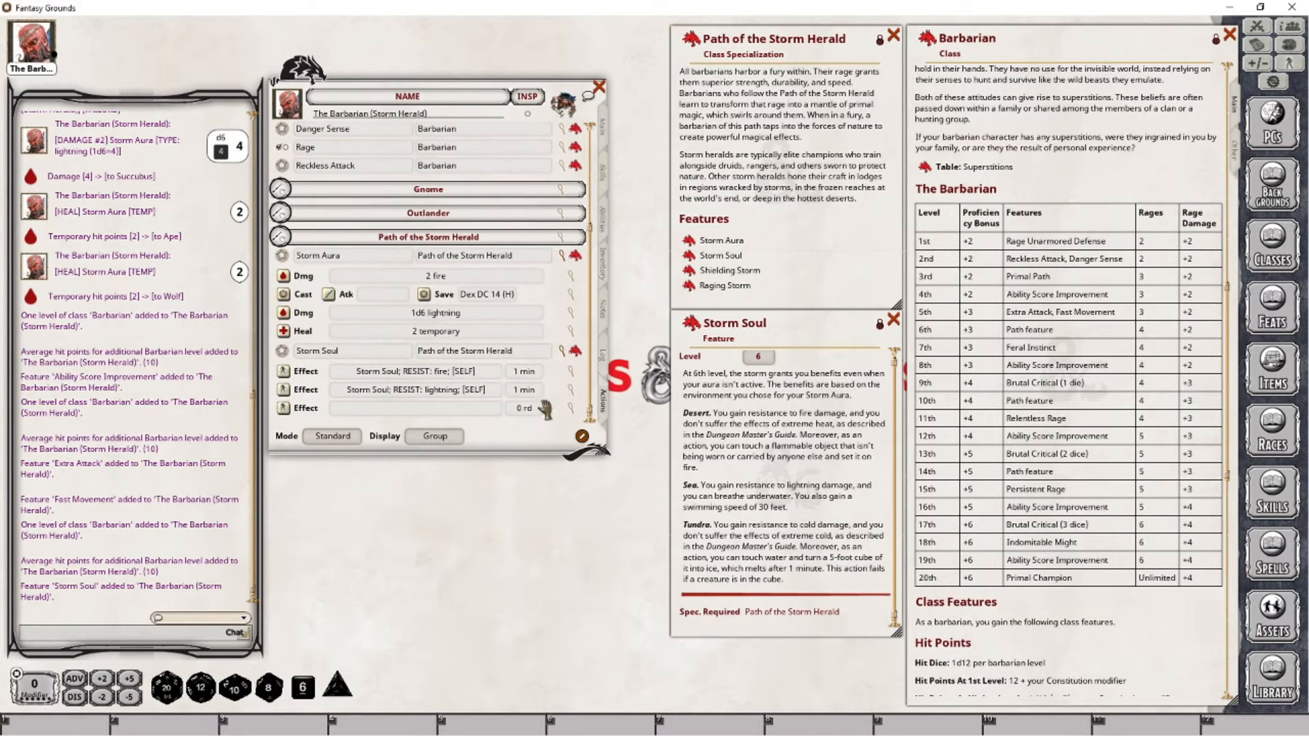
pyautogui.click(570, 408)
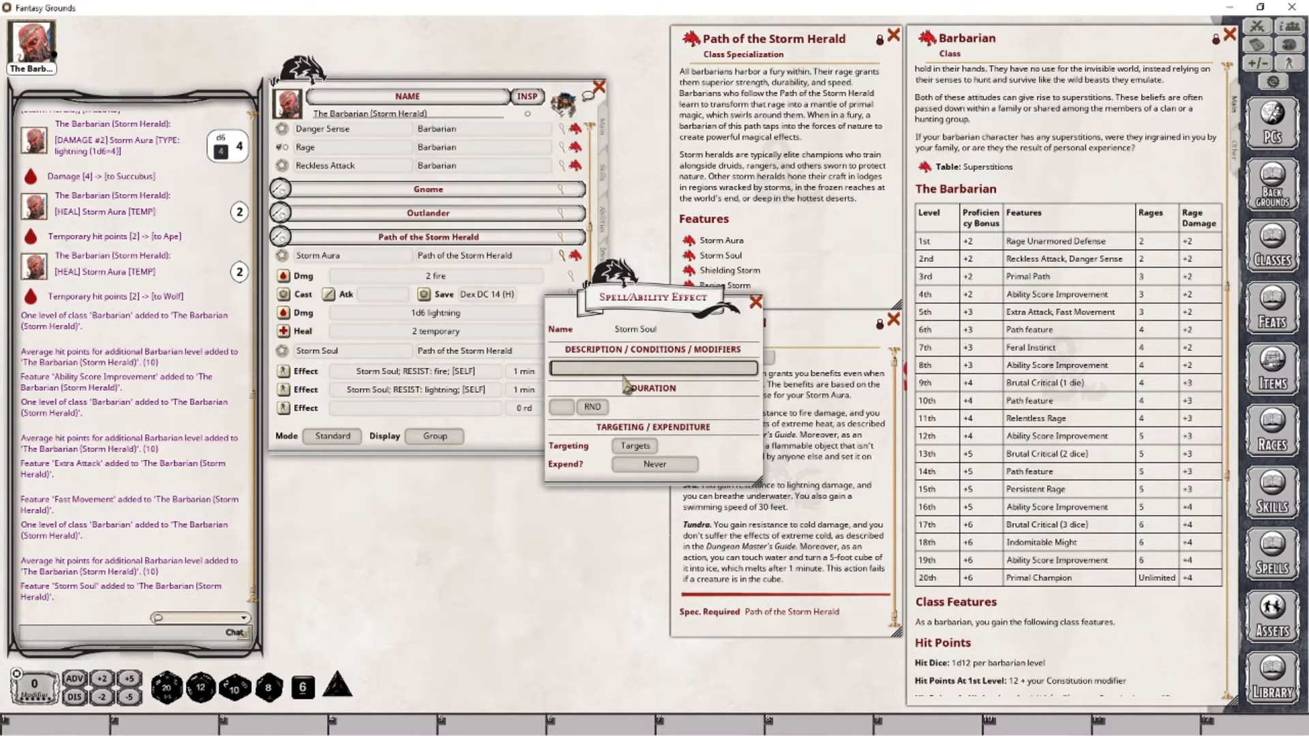
pyautogui.write('Storm Soul; RES')
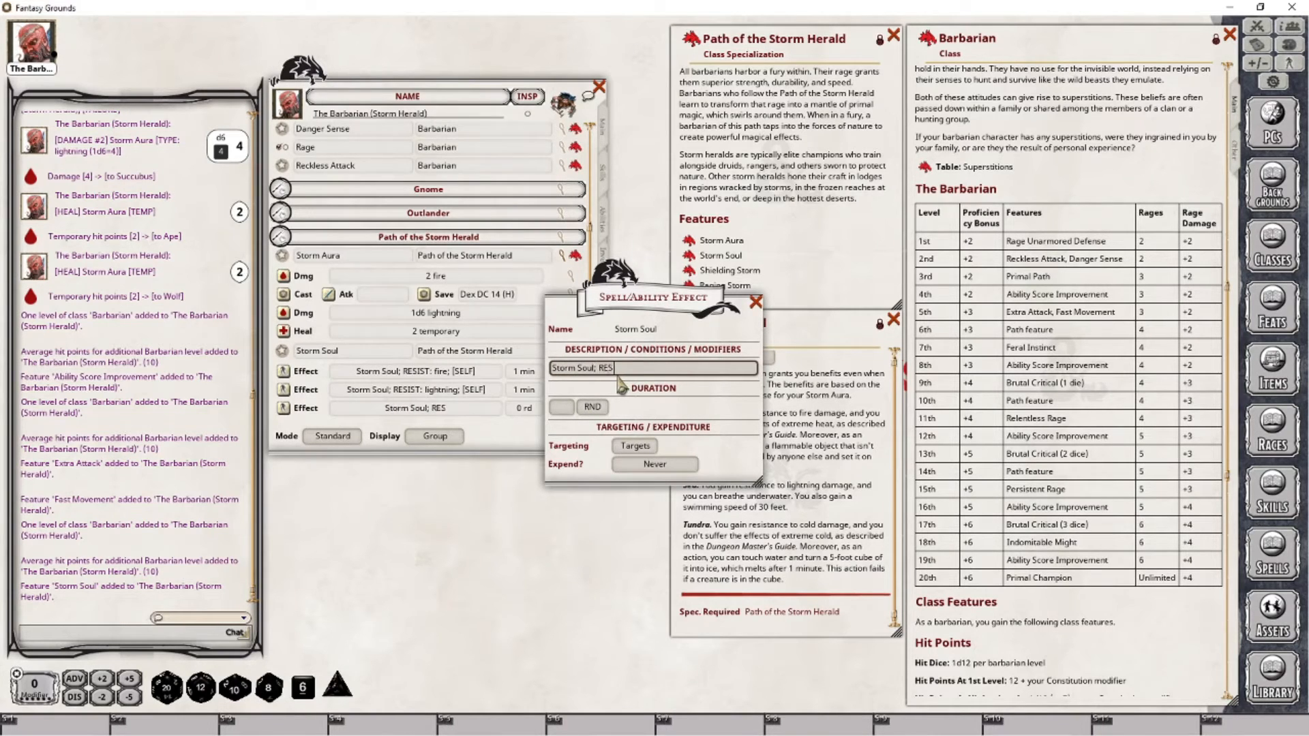
pyautogui.write('IT')
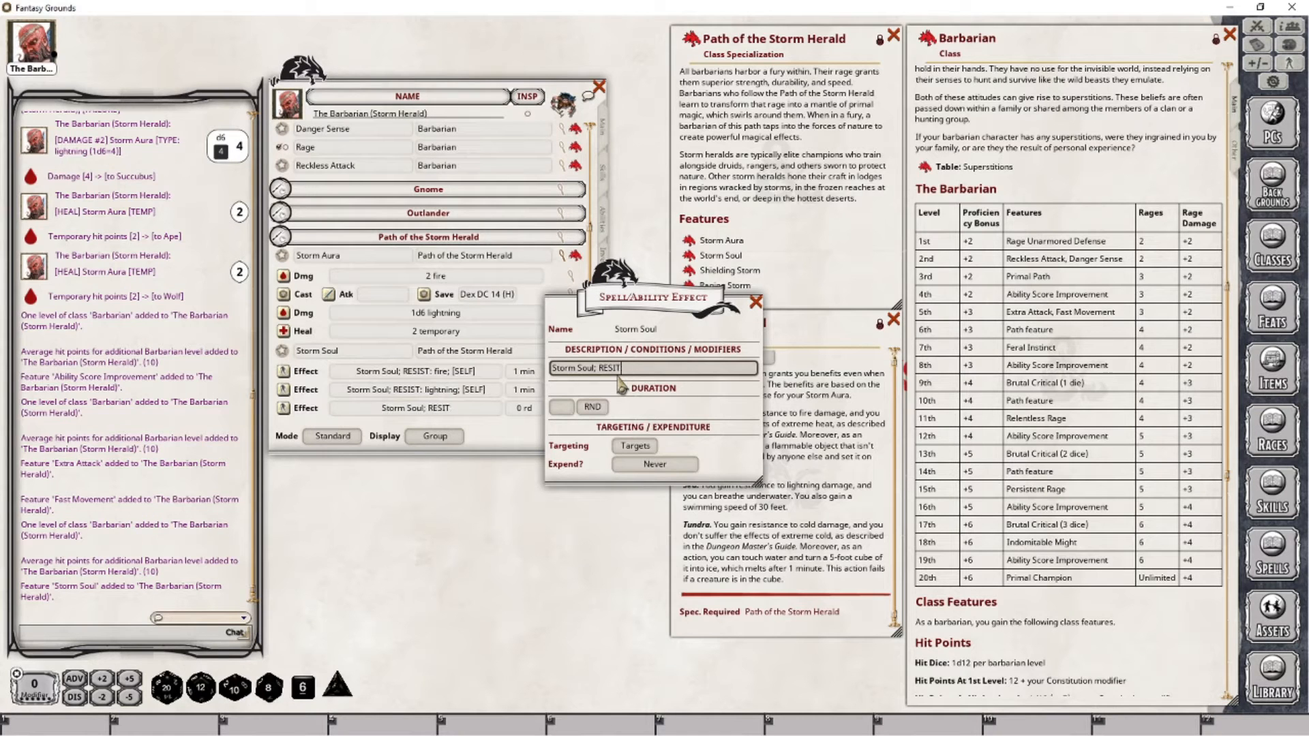
pyautogui.press('BackSpace')
pyautogui.write('ST: cold')
# Set the cold resistance effect's duration to 1 minute and its targeting to Self.
pyautogui.click(561, 407)
pyautogui.write('1')
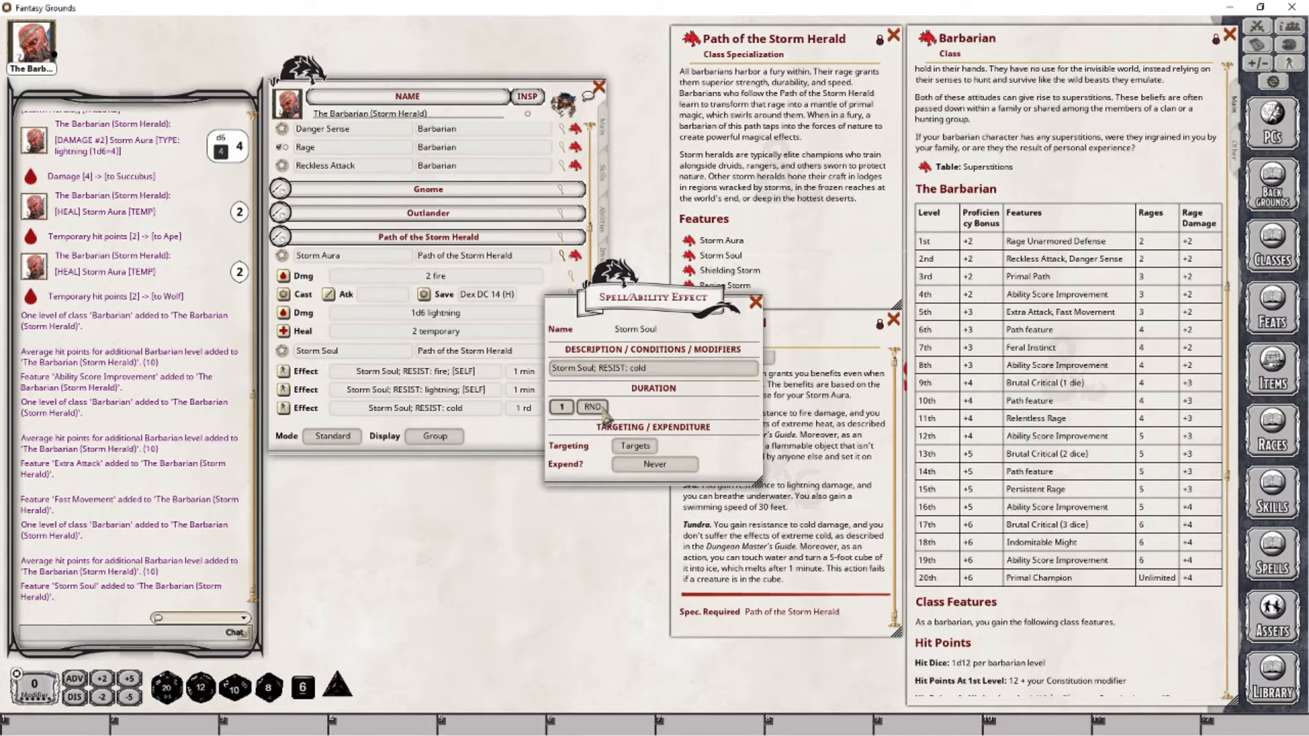
pyautogui.click(602, 408)
pyautogui.click(635, 446)
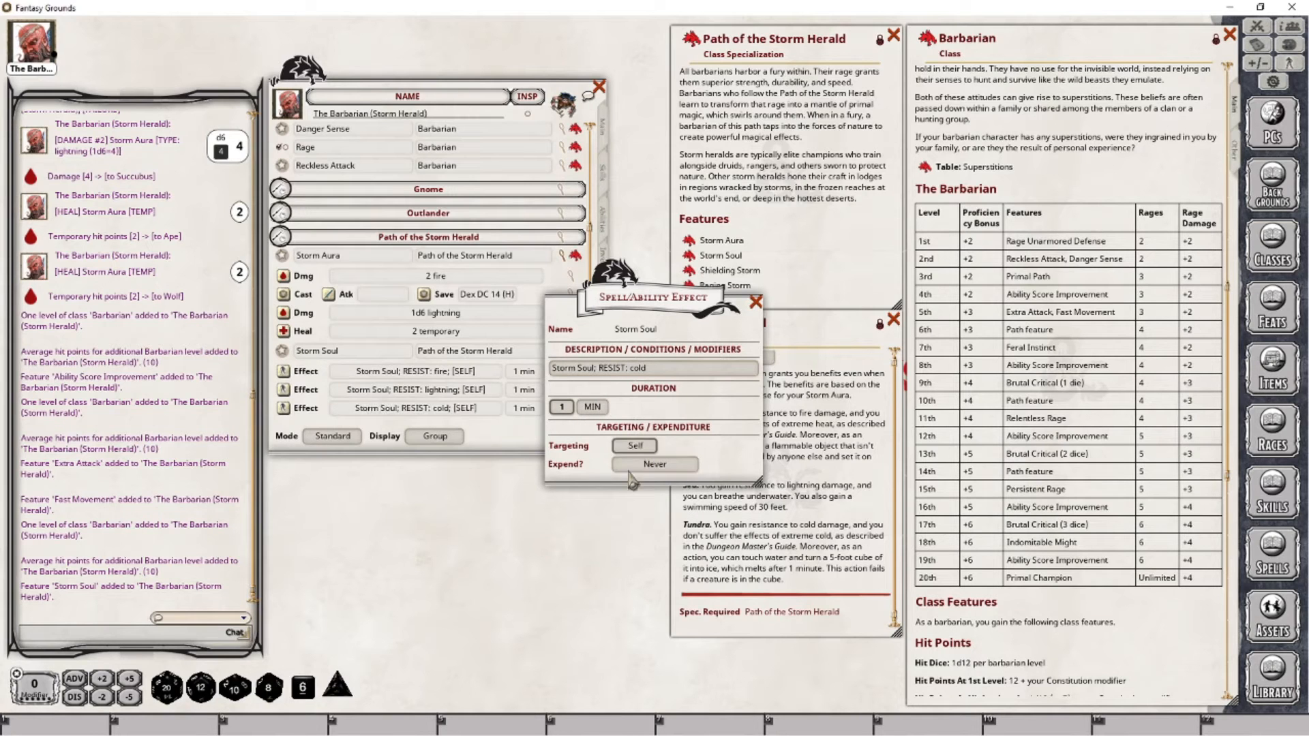
pyautogui.click(755, 303)
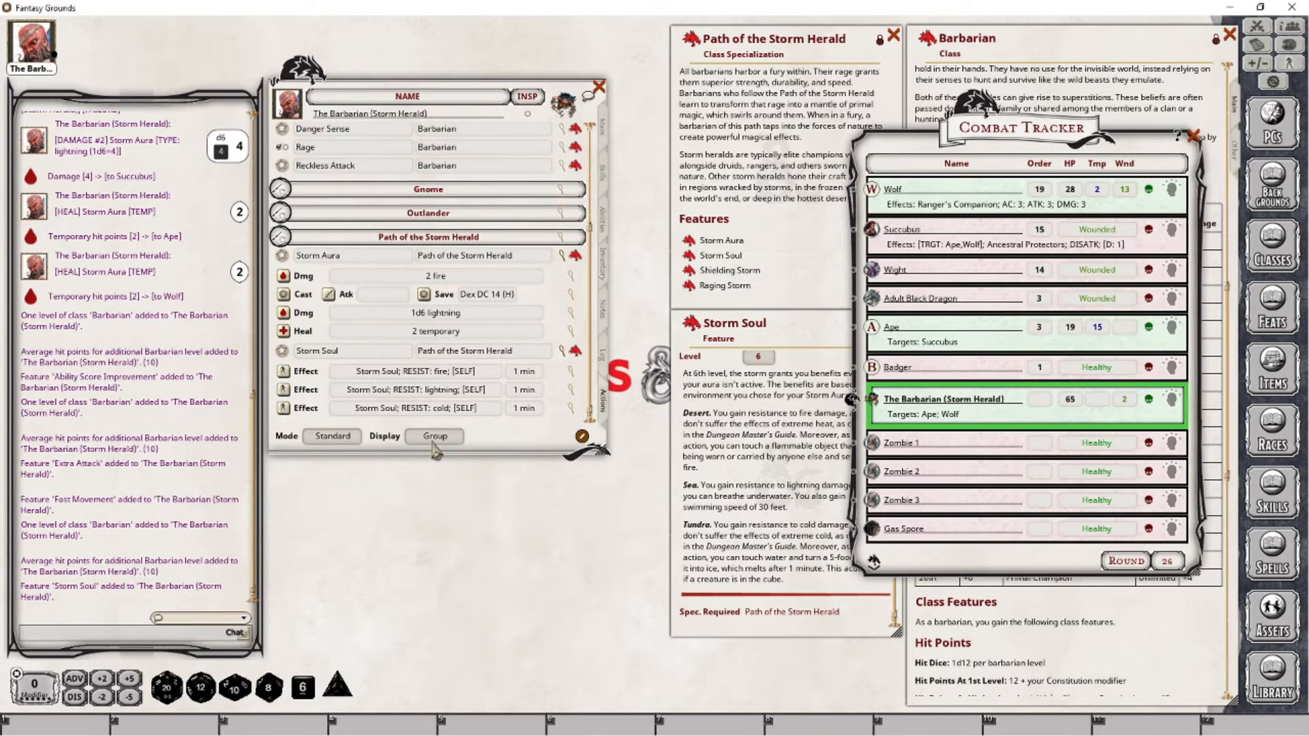
# Apply Storm Soul's cold resistance effect to the Barbarian in the Combat Tracker.
pyautogui.moveTo(435, 450); pyautogui.dragTo(929, 409)
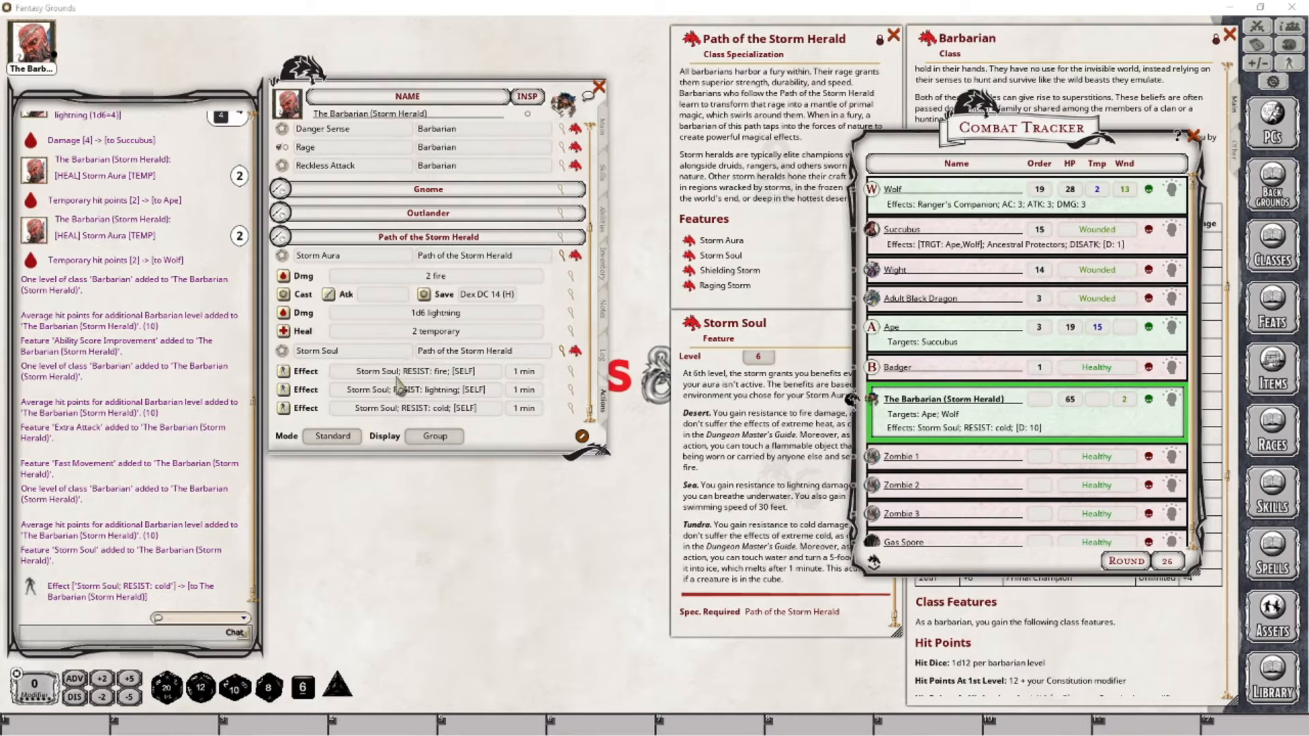
# Relabel the fire resistance effect as "Storm Soul (Desert)" in its description, keeping the RESIST: fire modifier.
pyautogui.click(570, 374)
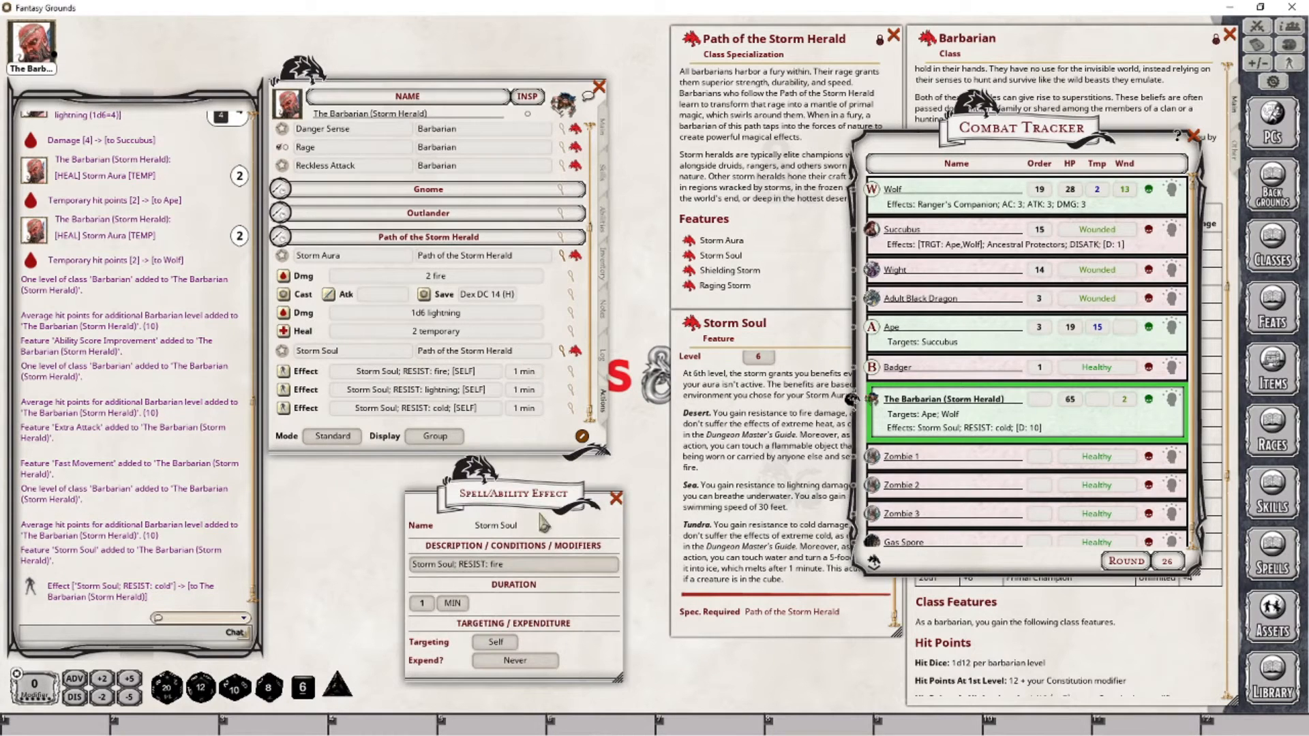
pyautogui.click(458, 571)
pyautogui.write('(Deser')
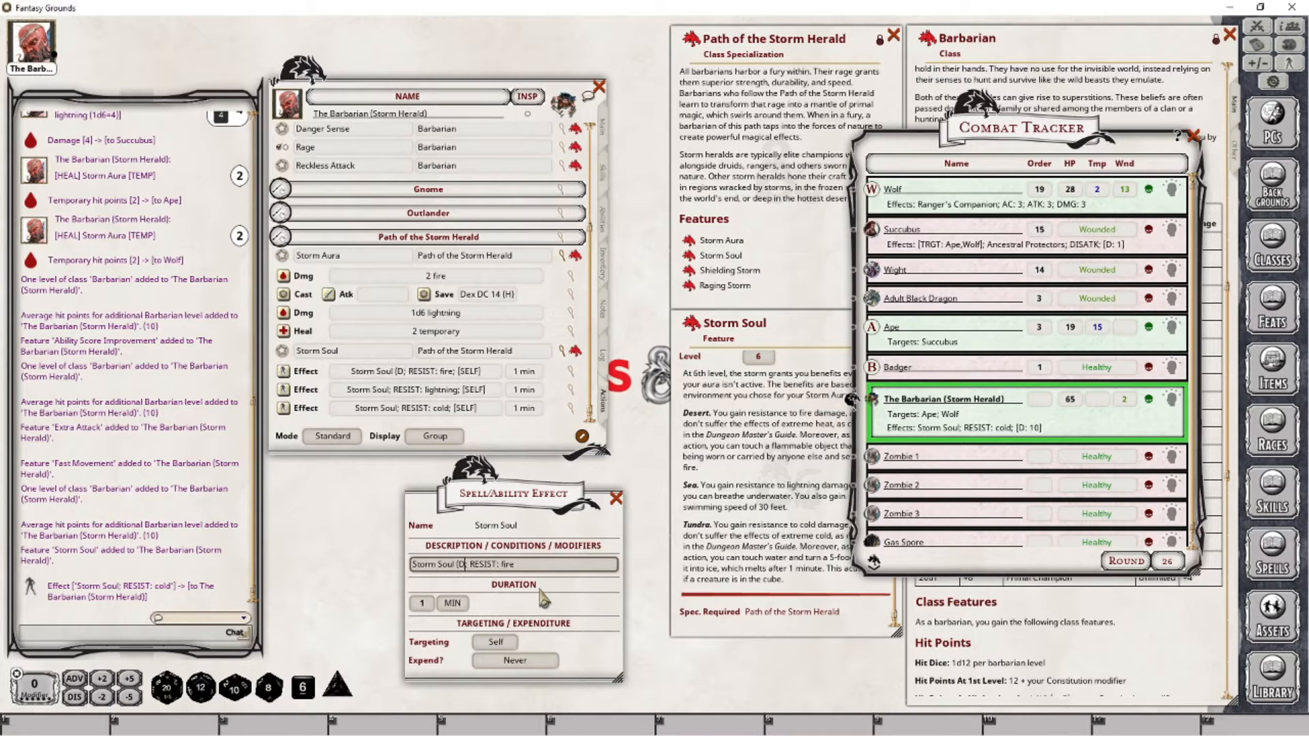
pyautogui.write('t)')
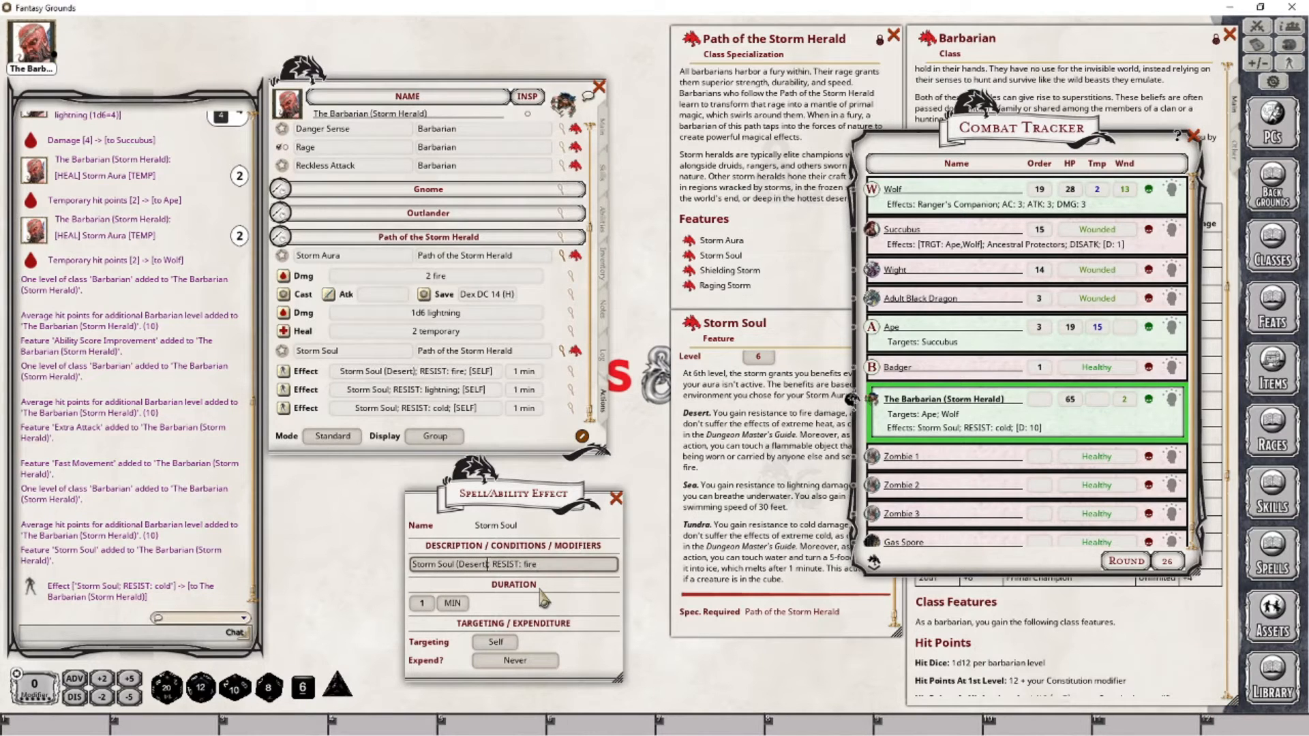
pyautogui.click(616, 497)
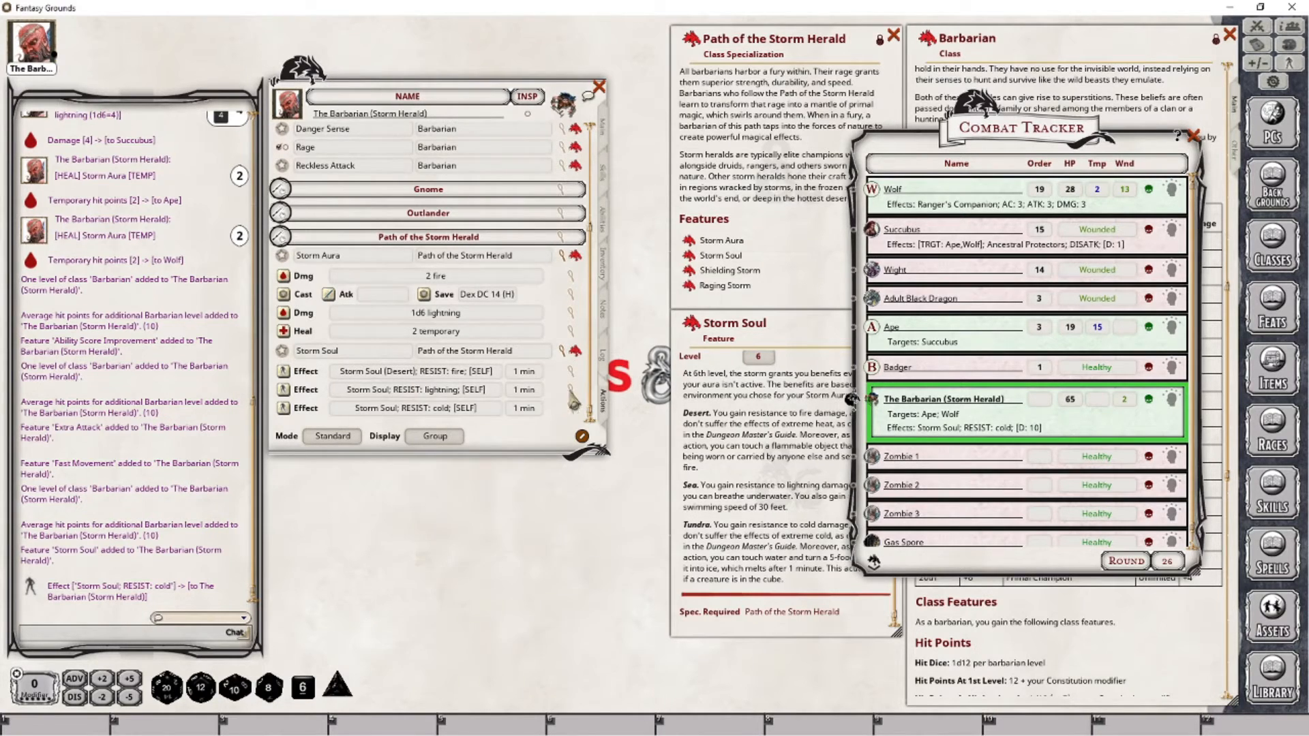
# Relabel the lightning resistance effect as "Storm Soul (Sea)" in its description, keeping the RESIST: lightning modifier.
pyautogui.click(571, 389)
pyautogui.click(595, 368)
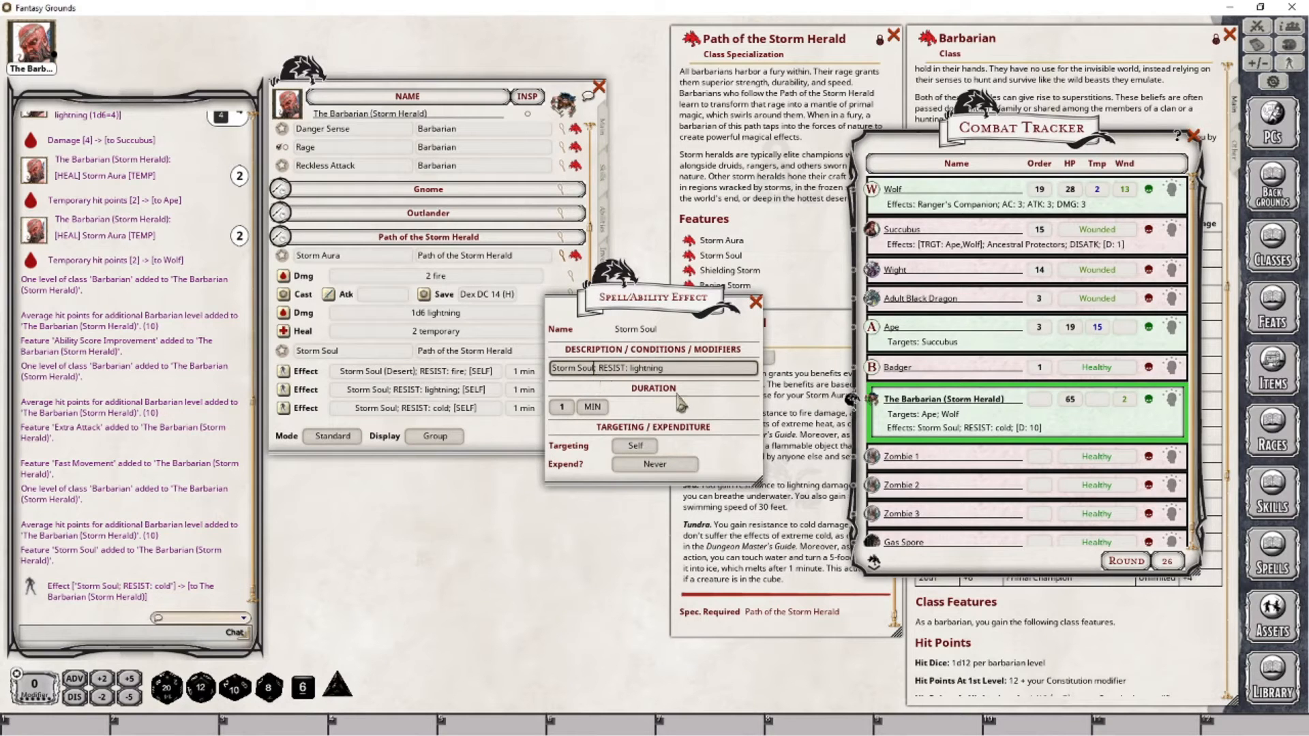
pyautogui.write('(')
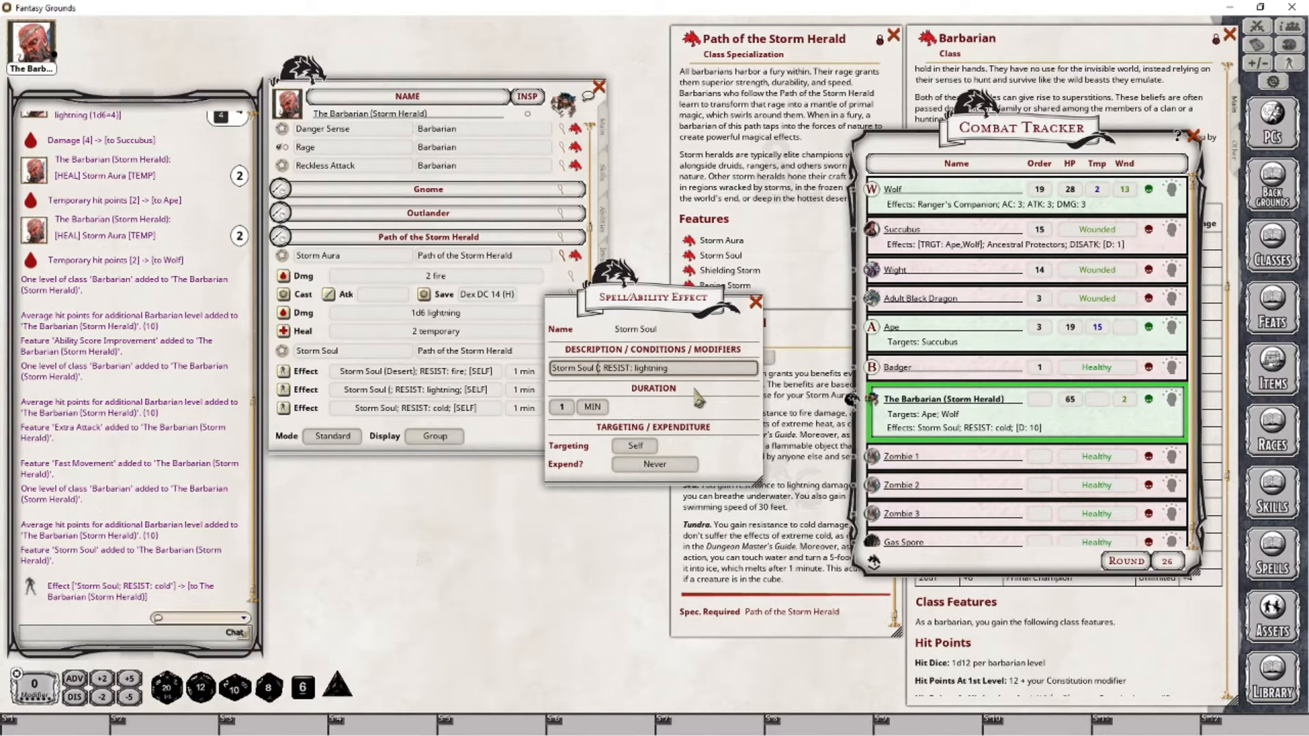
pyautogui.write('Sea')
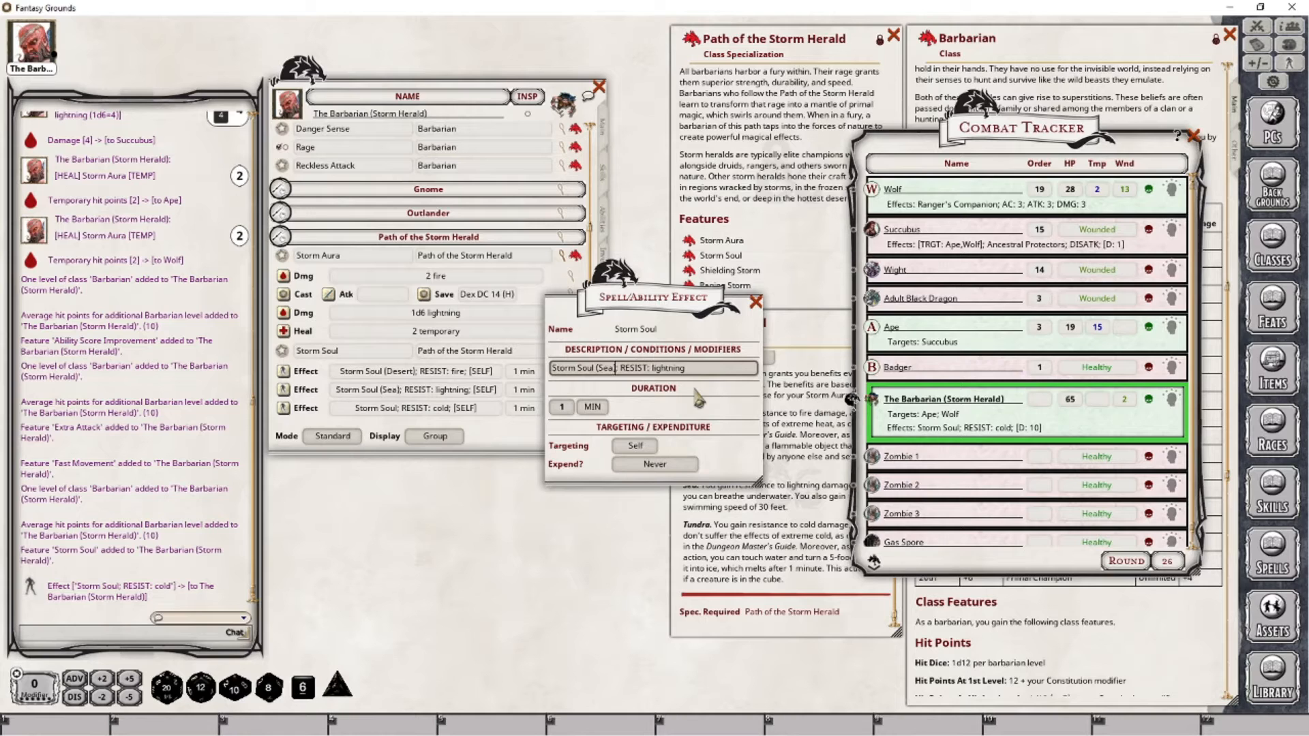
pyautogui.click(755, 302)
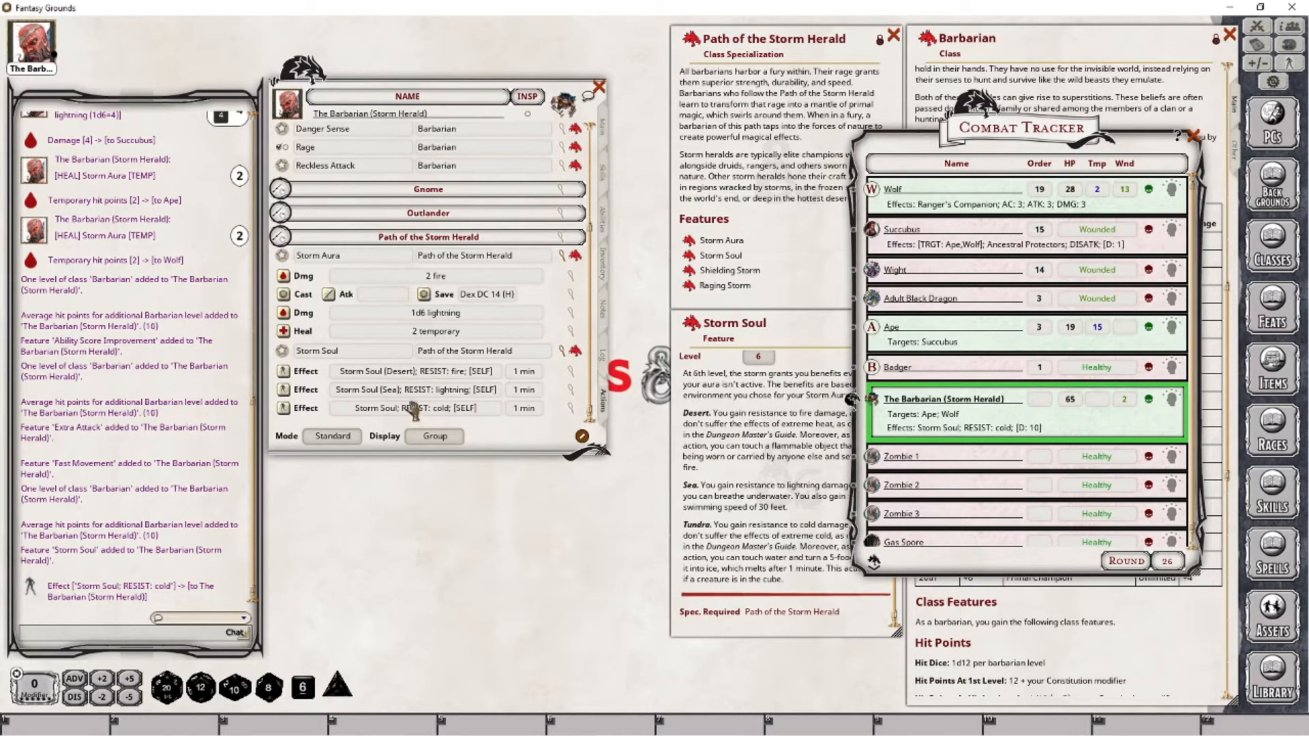
# Relabel the cold resistance effect as "Storm Soul (Tundra)" in its description, keeping the RESIST: cold modifier, and close the Combat Tracker.
pyautogui.click(573, 408)
pyautogui.click(598, 369)
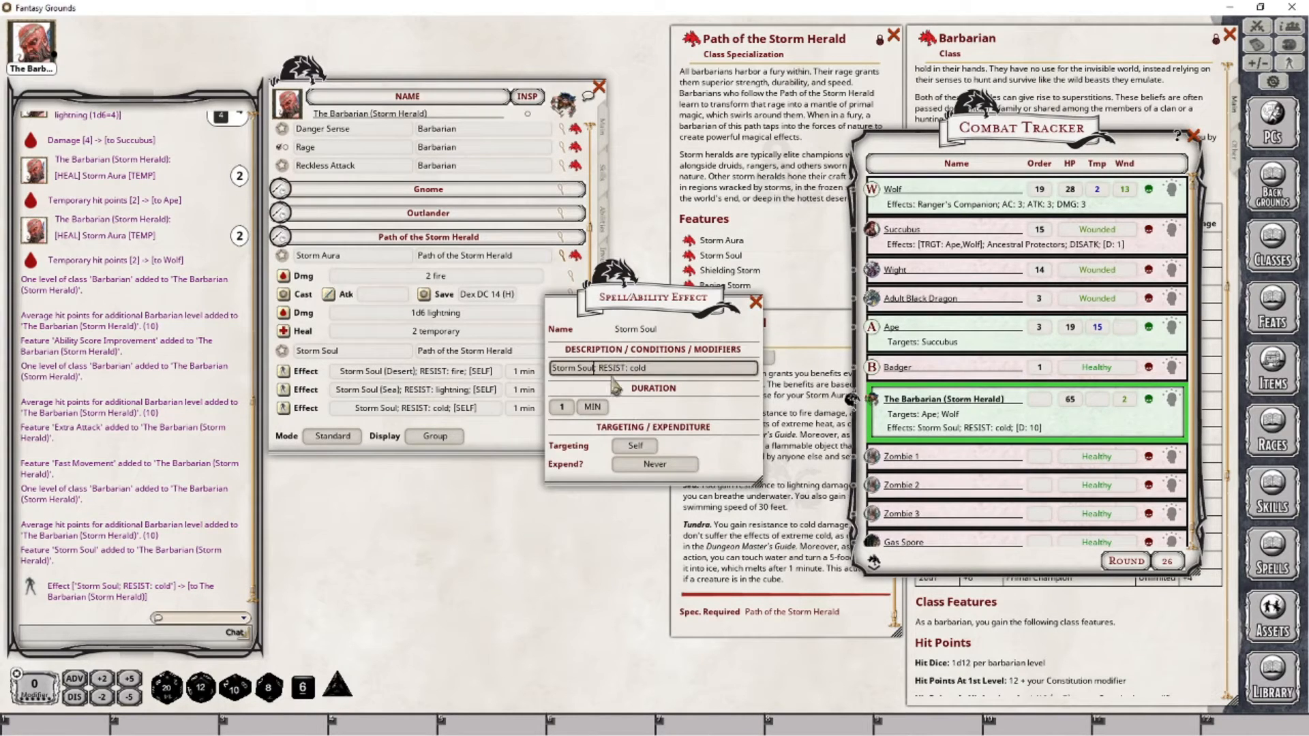
pyautogui.press('shift')
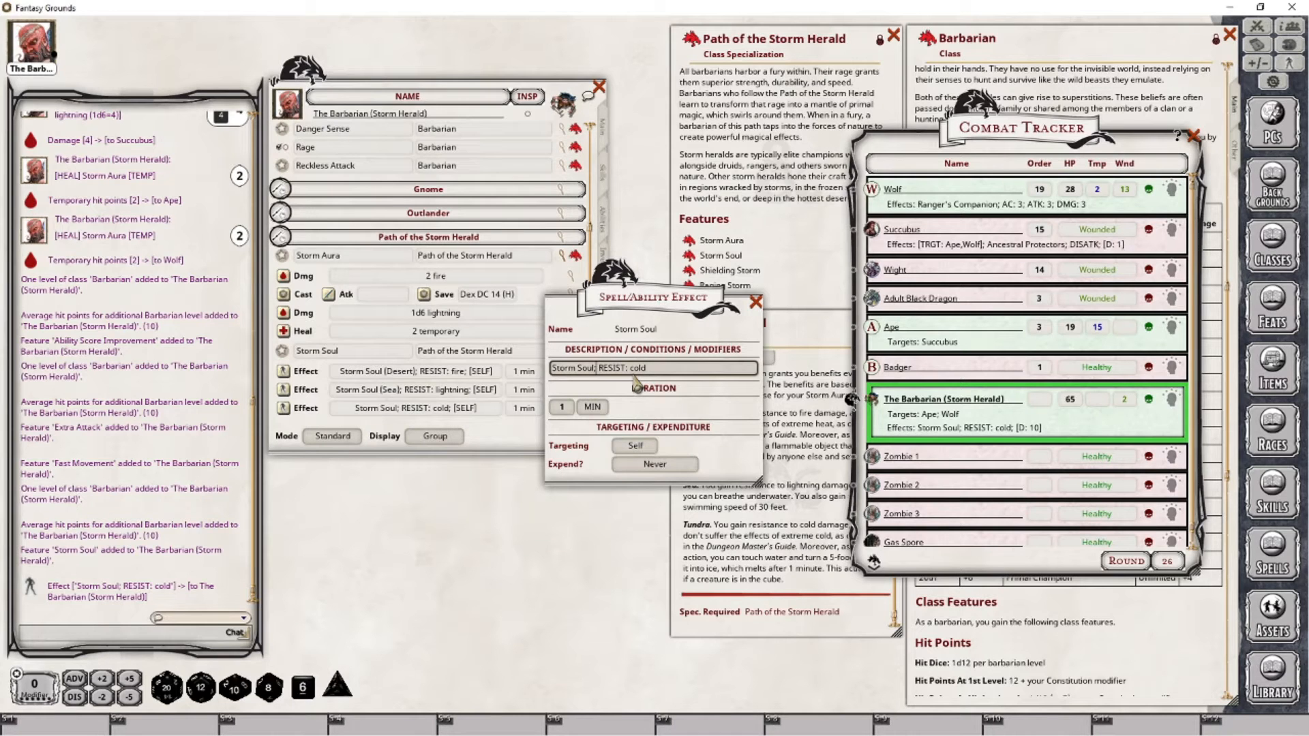
pyautogui.write('(Tunra')
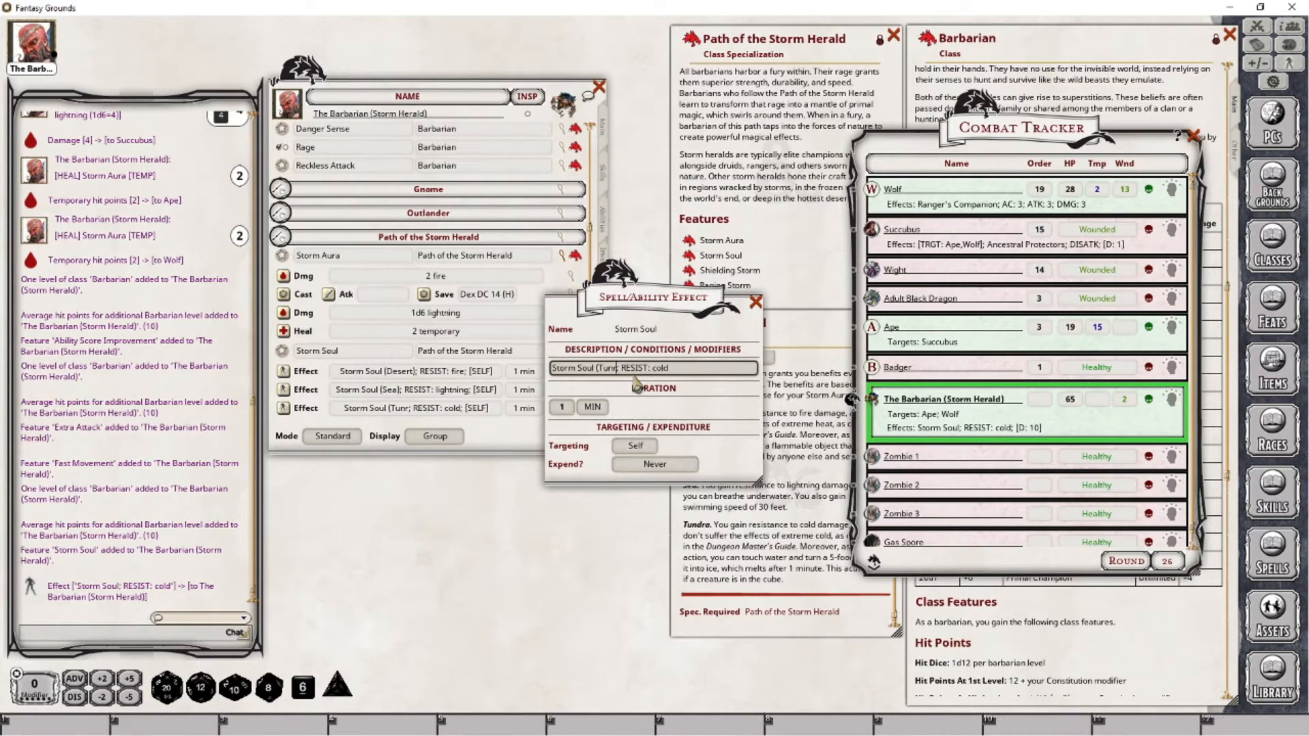
pyautogui.press('BackSpace')
pyautogui.press('BackSpace')
pyautogui.write('dra)')
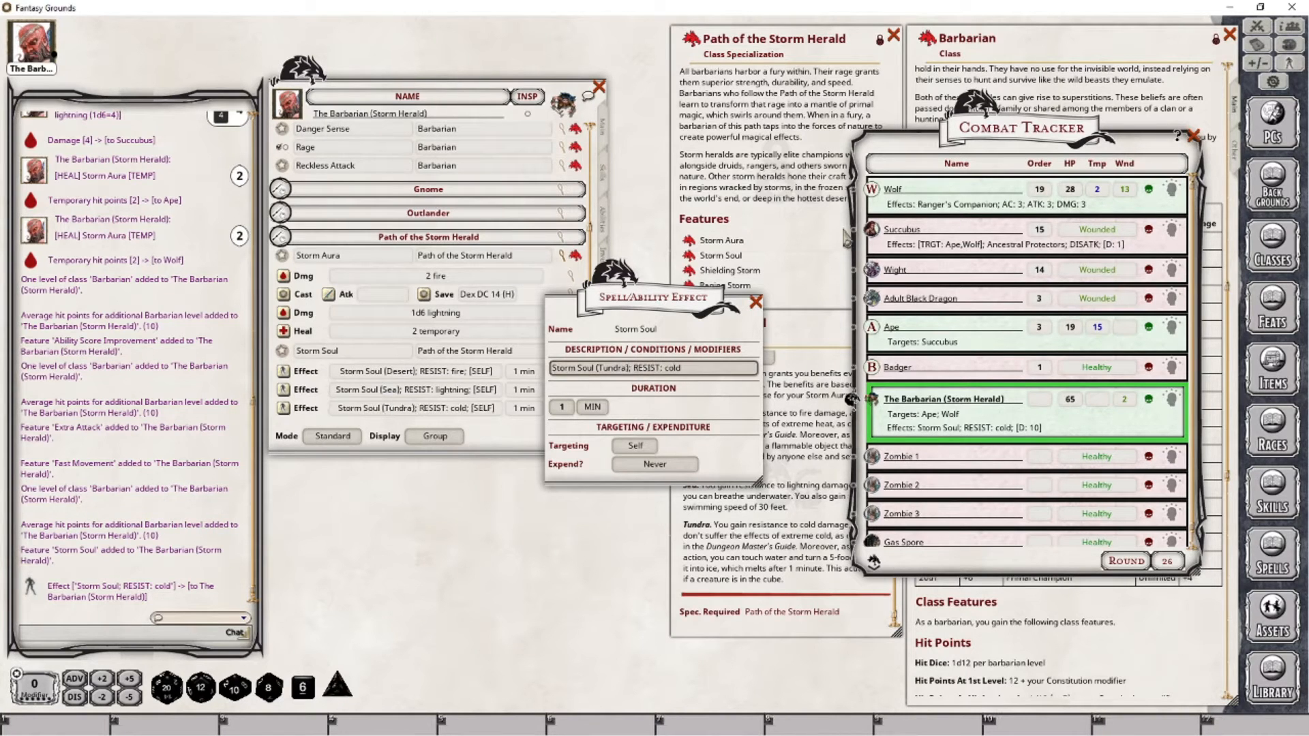
pyautogui.click(755, 302)
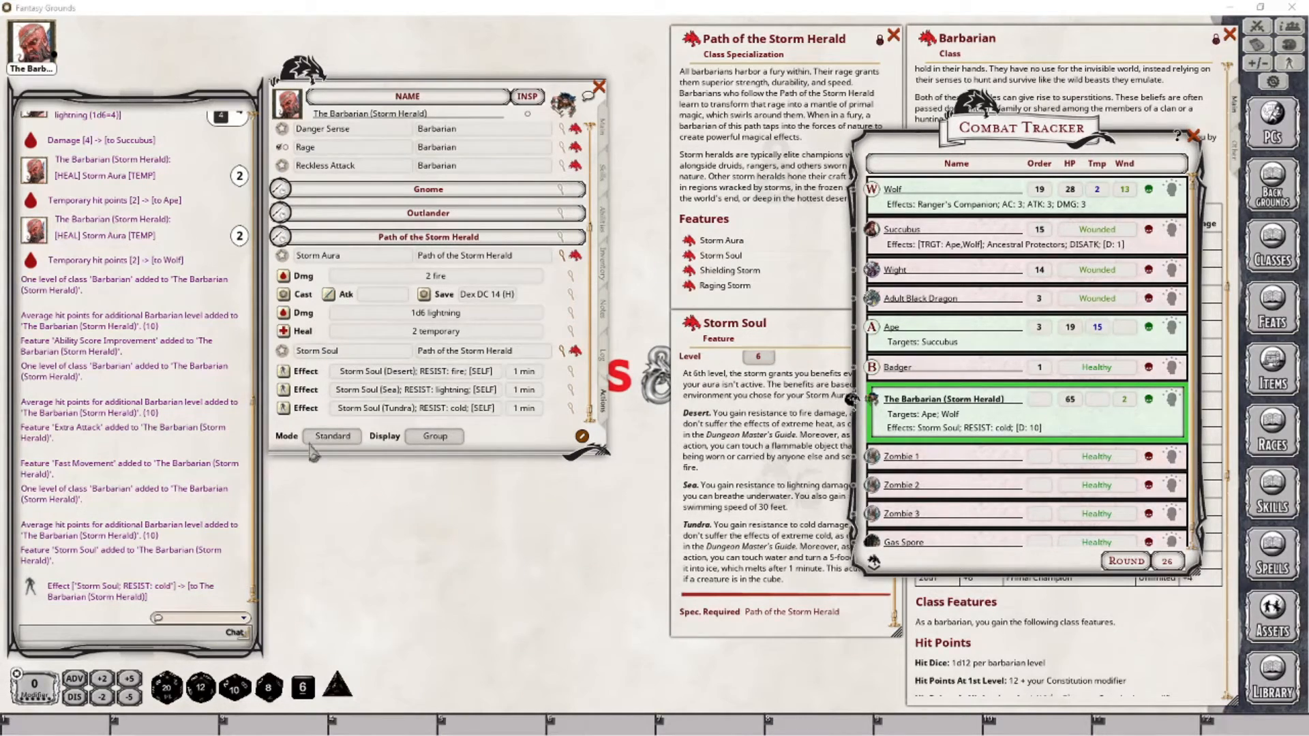
pyautogui.click(1194, 136)
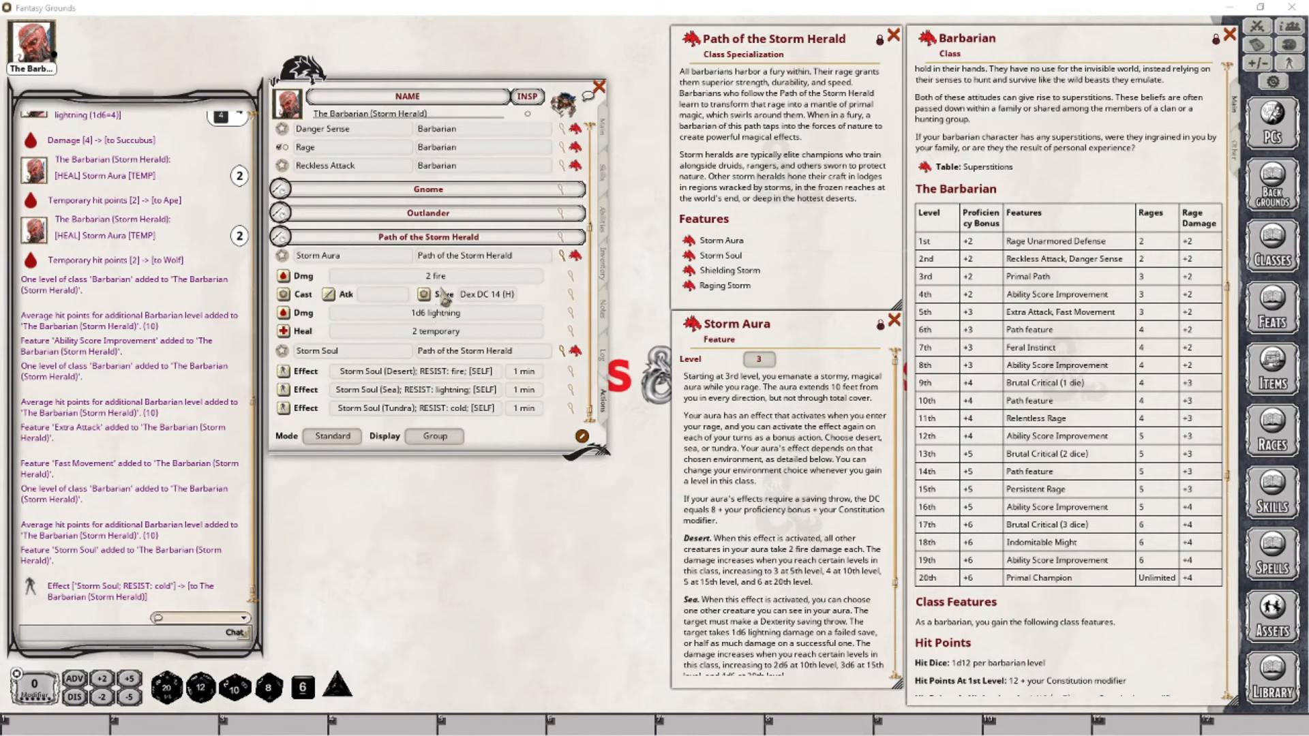
# Set Storm Aura's fire damage to 3 and its lightning damage to 2d6.
pyautogui.click(570, 276)
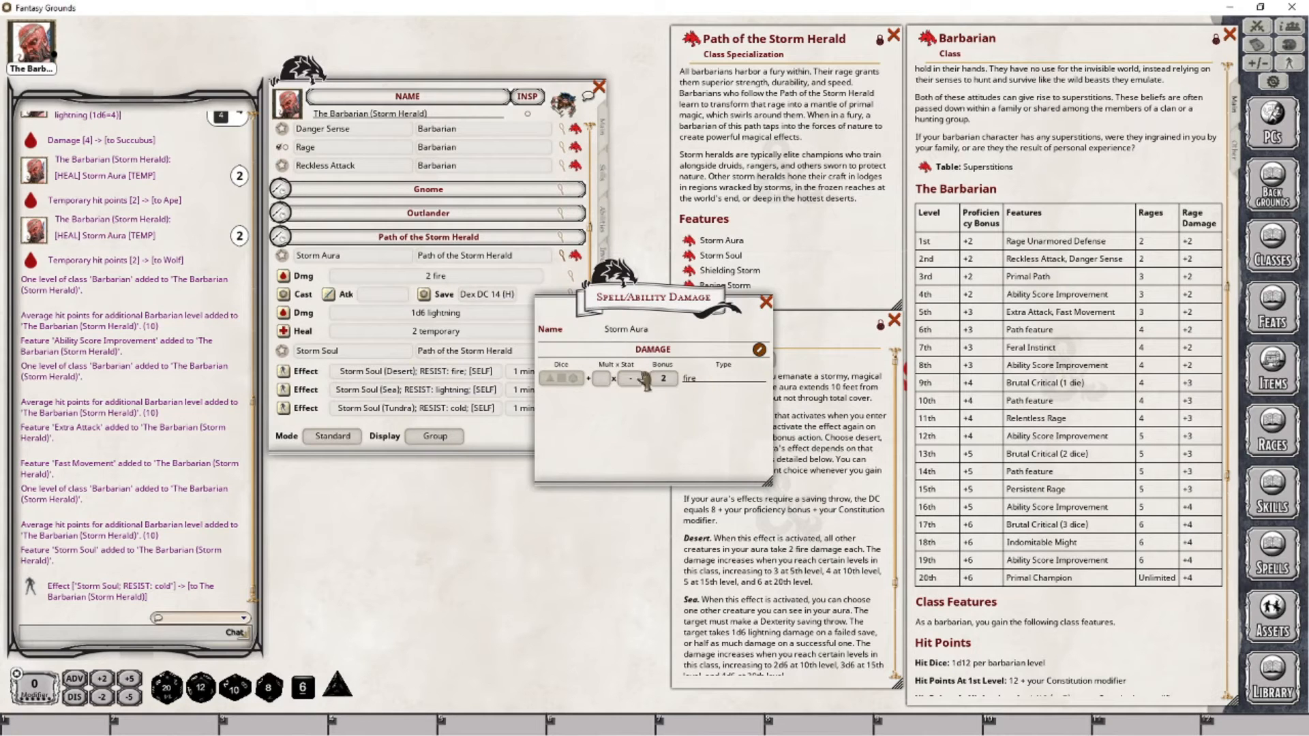
pyautogui.scroll(1, 645, 380)
pyautogui.click(766, 302)
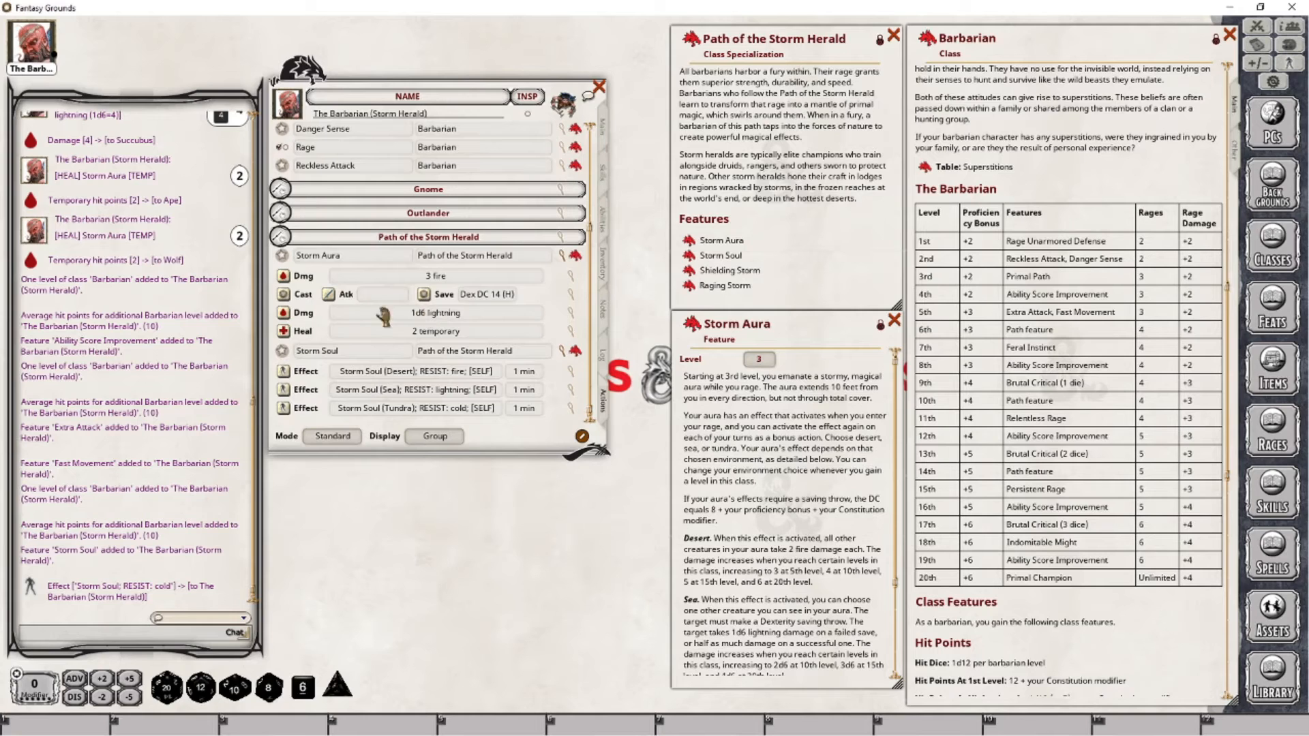
pyautogui.click(569, 313)
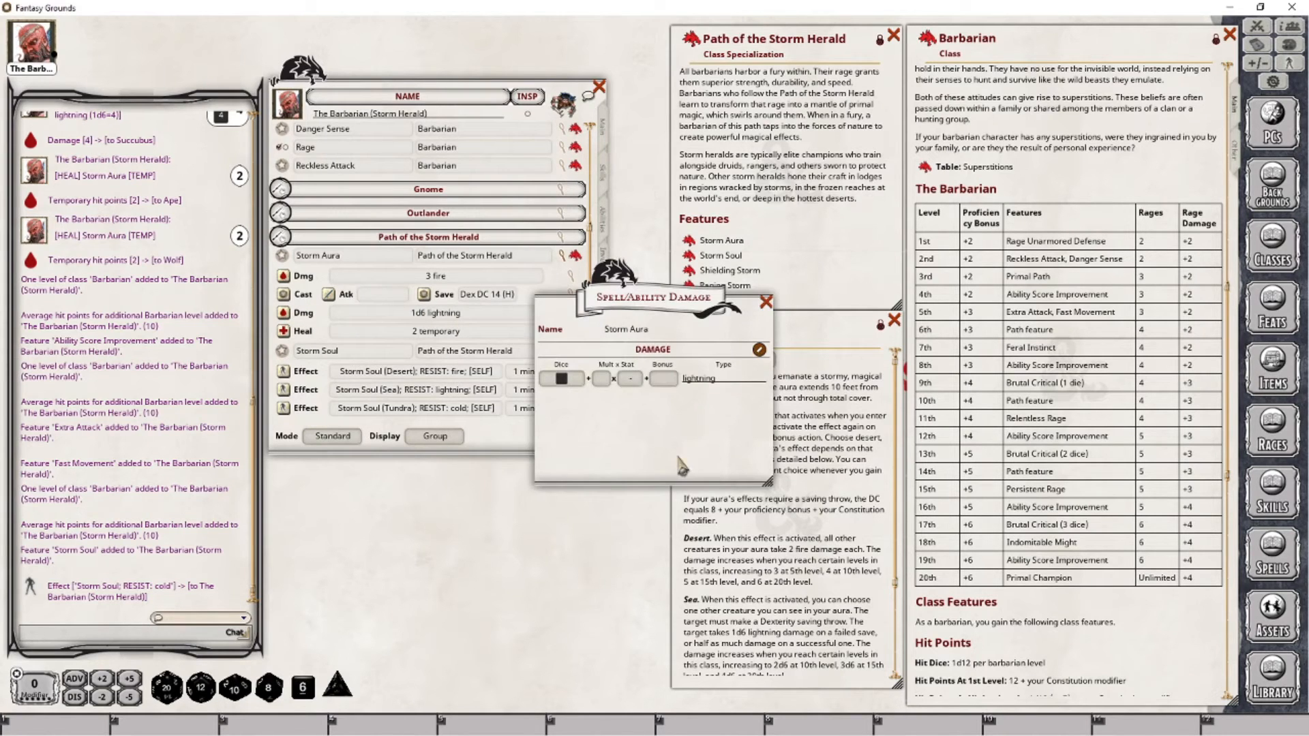
pyautogui.moveTo(303, 687); pyautogui.dragTo(566, 379)
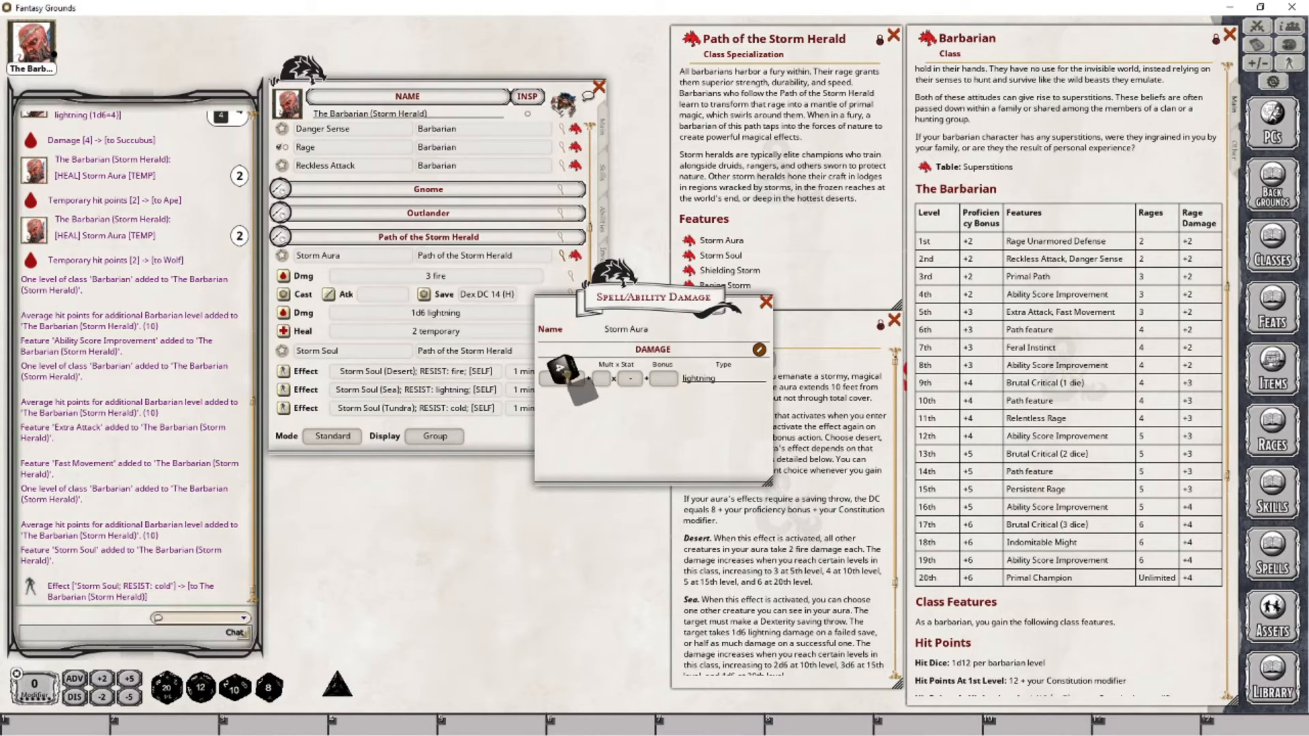
pyautogui.click(766, 305)
# Set the temporary hit points granted by Storm Aura's heal action to 3.
pyautogui.click(571, 332)
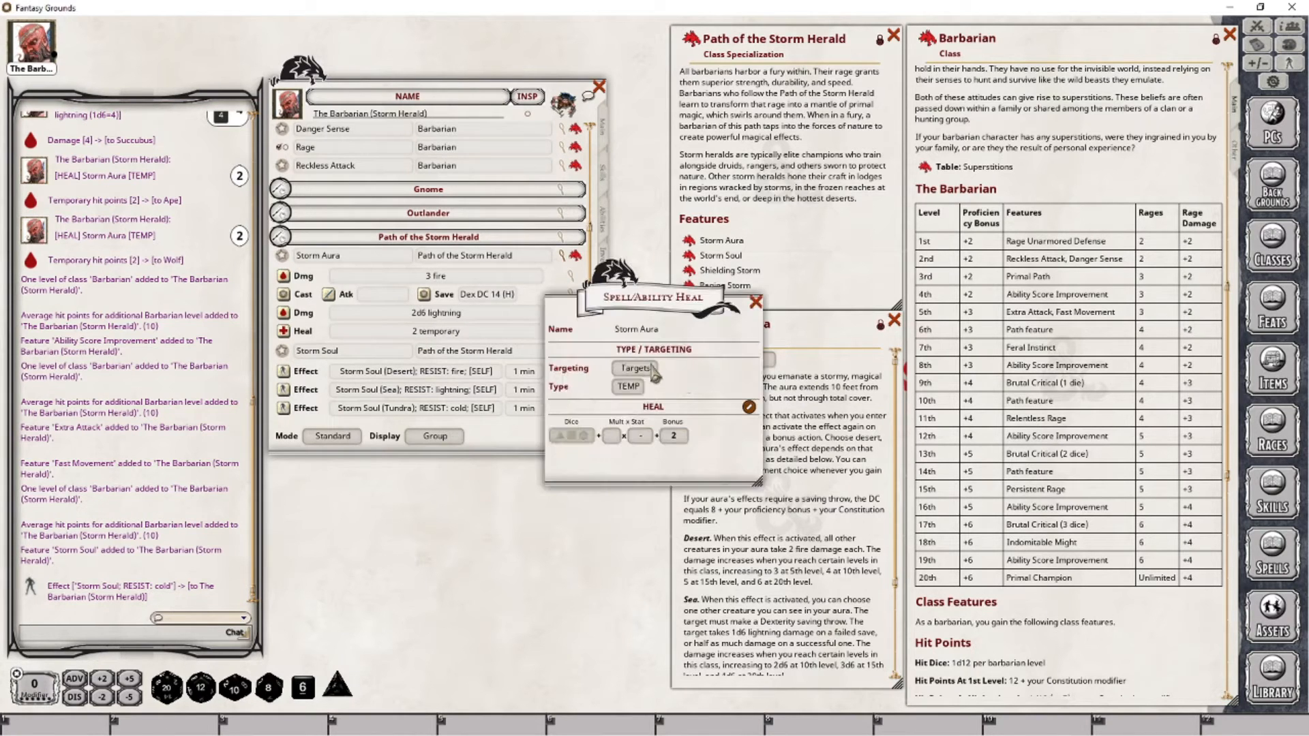
pyautogui.click(669, 437)
pyautogui.write('3')
pyautogui.click(755, 304)
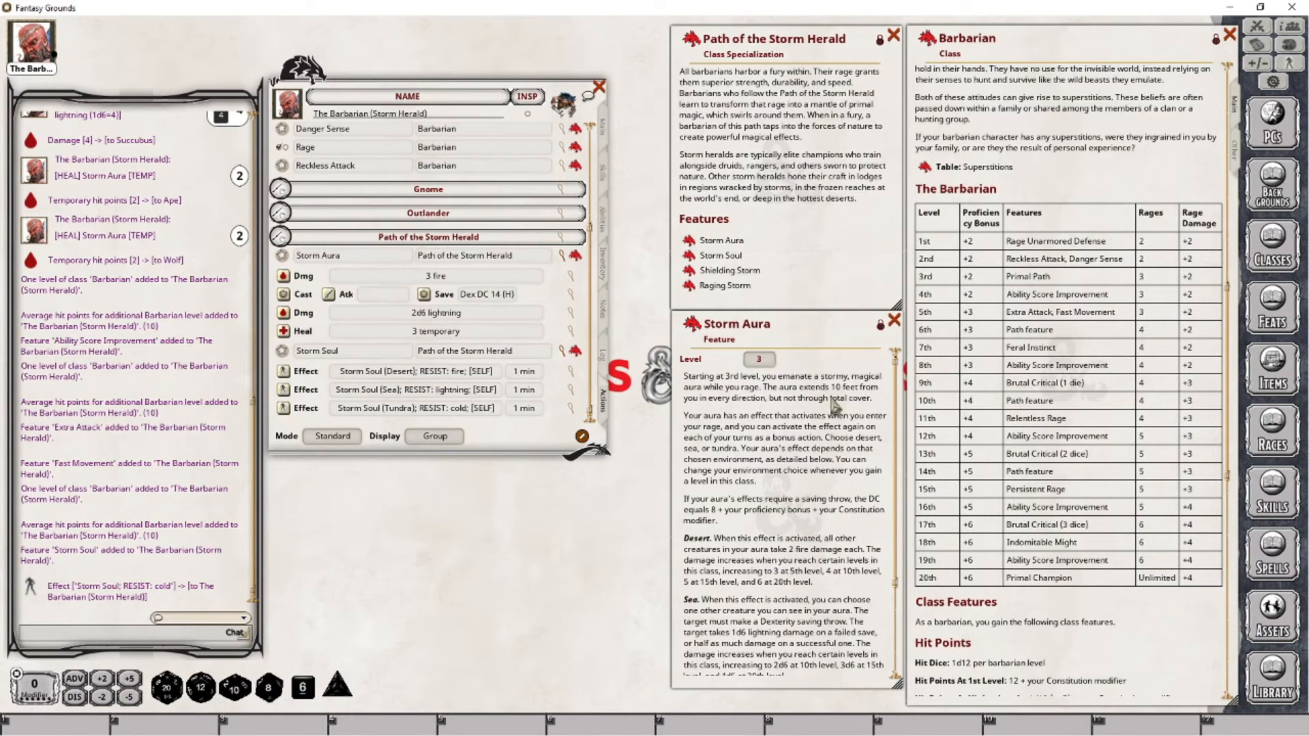
# Show the Shielding Storm feature in place of Storm Aura and set the Storm Soul (Desert) effect's targeting to Targets.
pyautogui.click(894, 321)
pyautogui.click(730, 270)
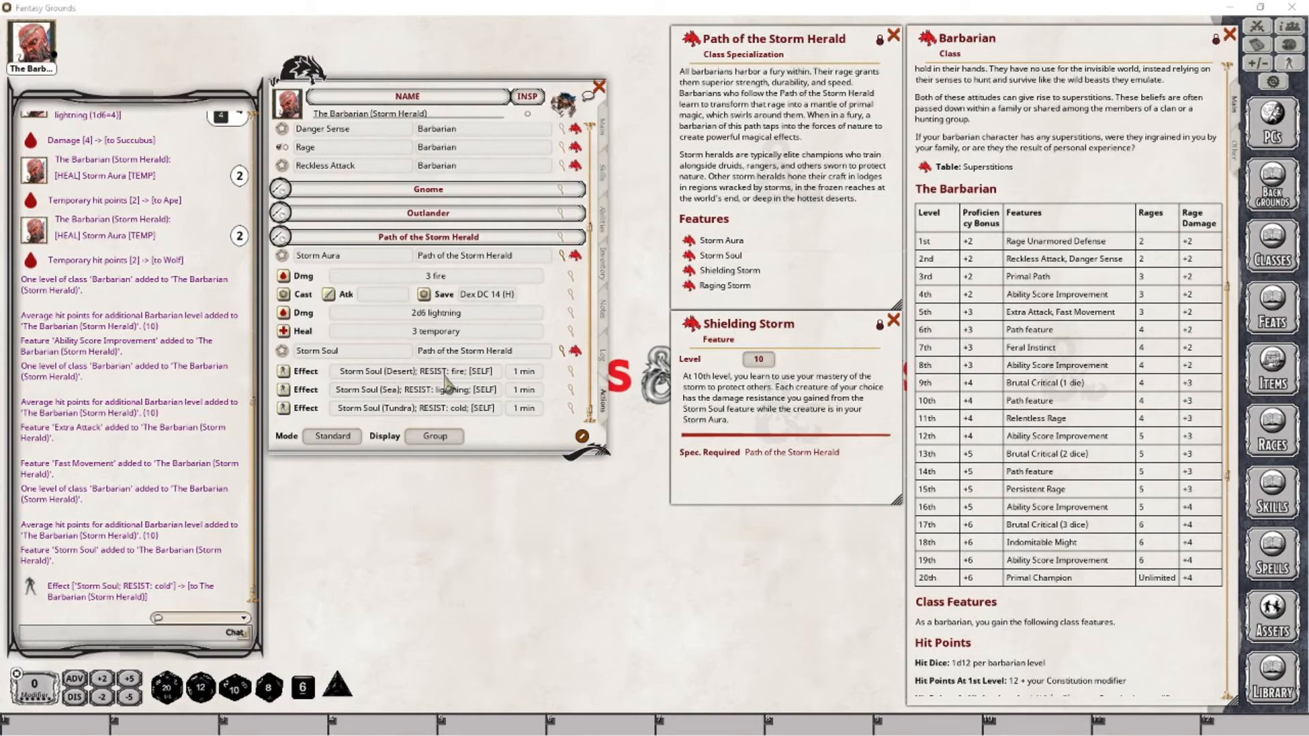
pyautogui.click(571, 370)
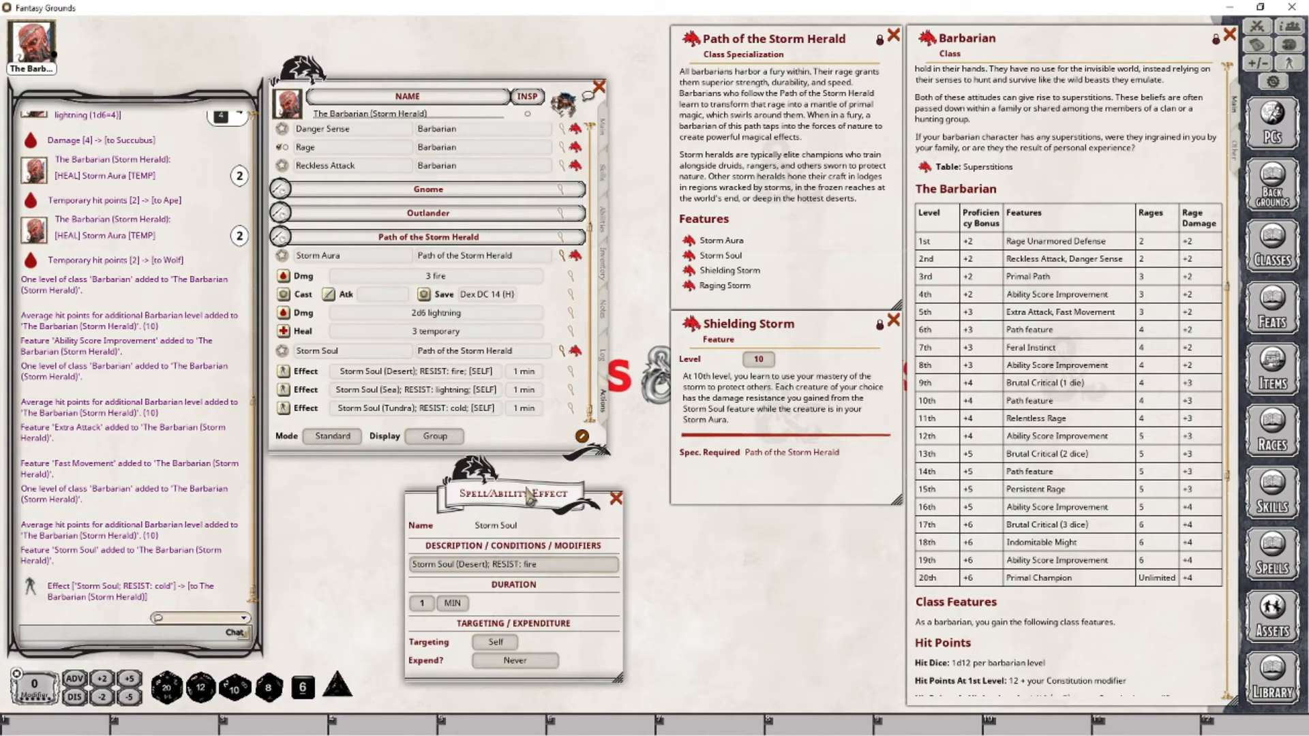
pyautogui.click(506, 643)
pyautogui.click(617, 498)
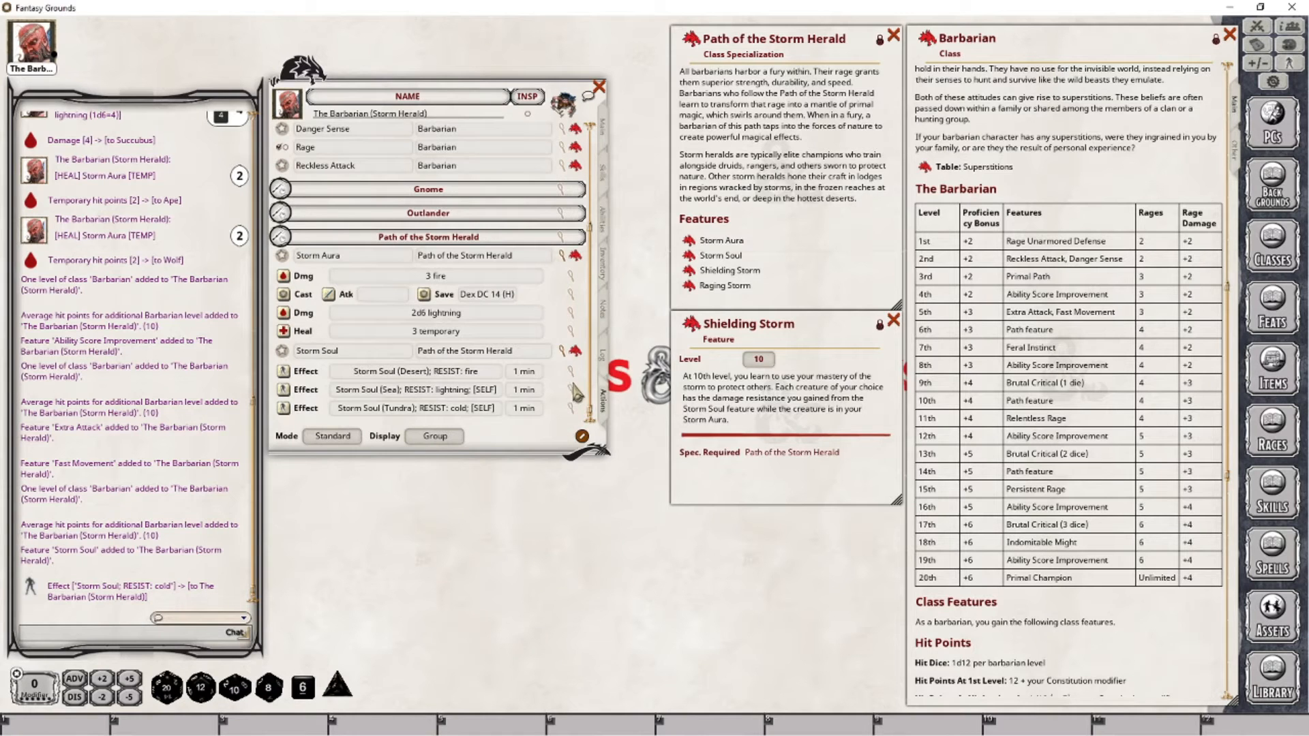
# Set the targeting of the Storm Soul (Sea) and Storm Soul (Tundra) effects to Targets.
pyautogui.click(572, 389)
pyautogui.click(634, 446)
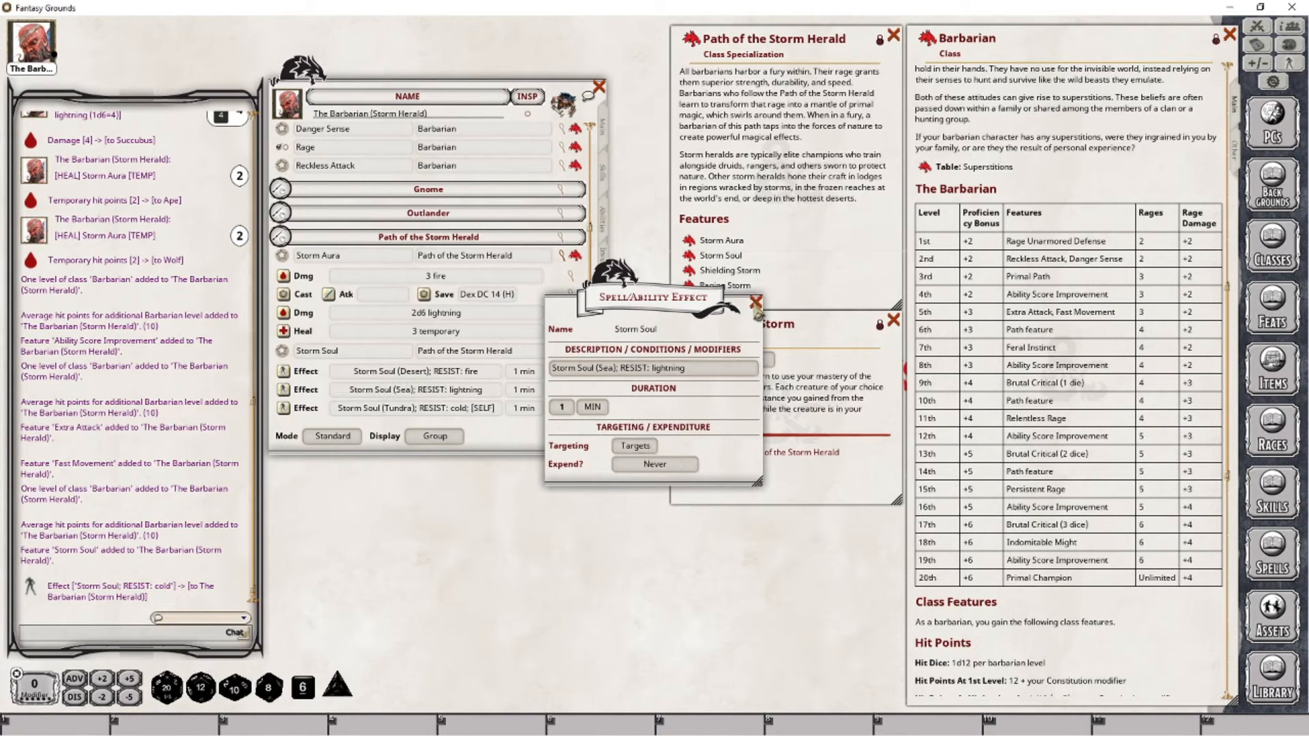
pyautogui.click(755, 303)
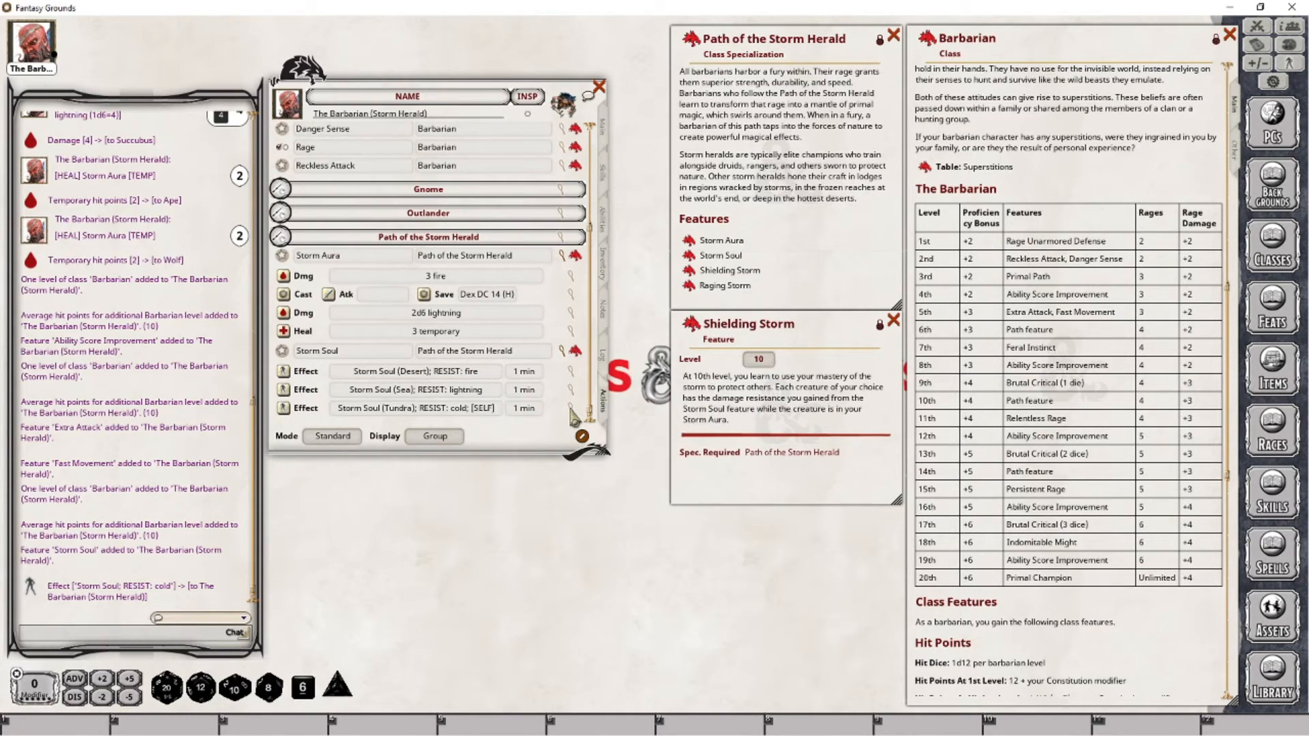
pyautogui.click(571, 408)
pyautogui.click(634, 446)
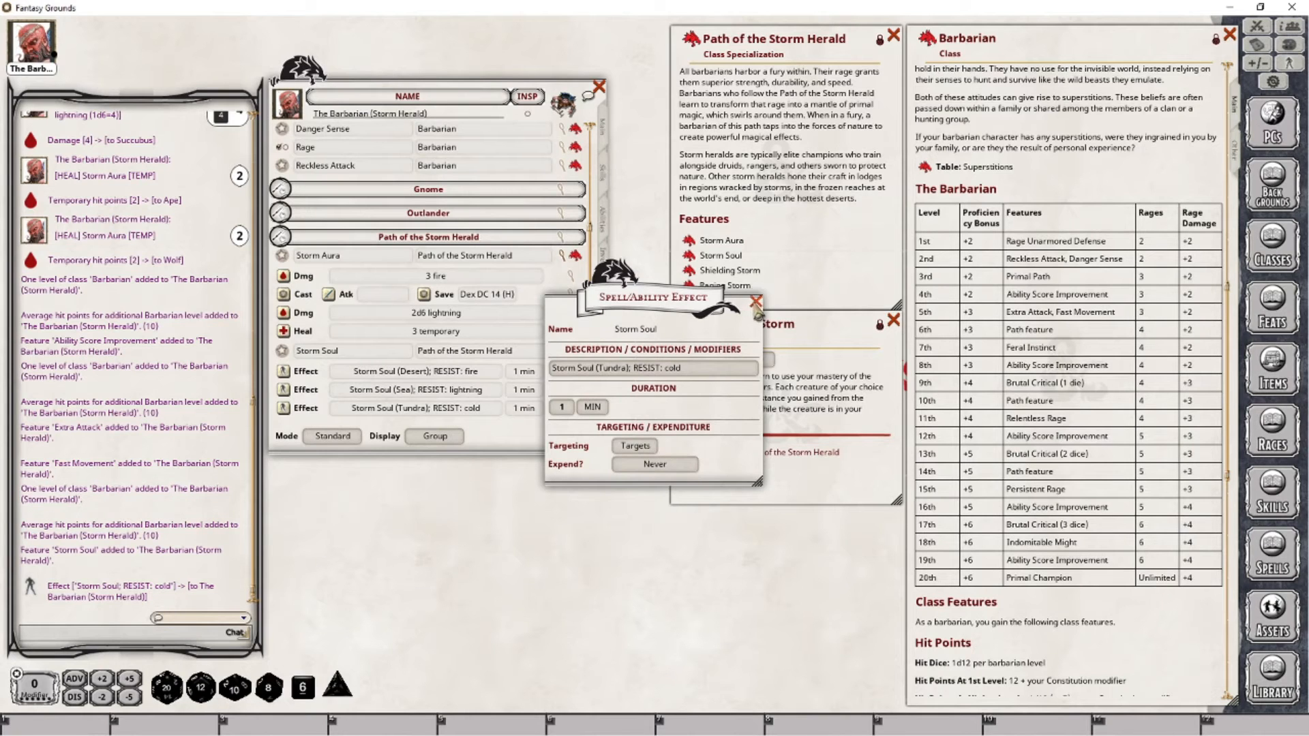
pyautogui.click(755, 302)
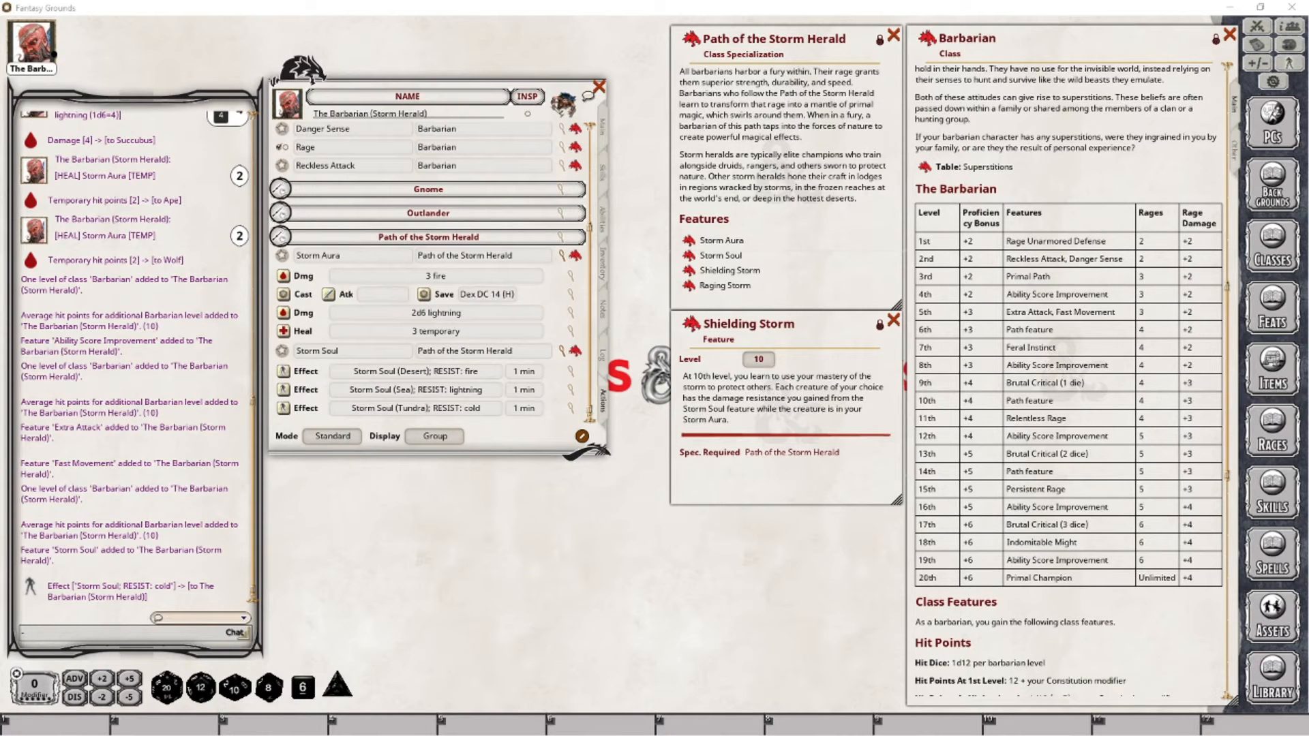
# Replace the Barbarian's active cold resistance by applying Storm Soul (Desert) to the Ape, the Wolf and the Barbarian itself from the Combat Tracker.
pyautogui.click(1257, 26)
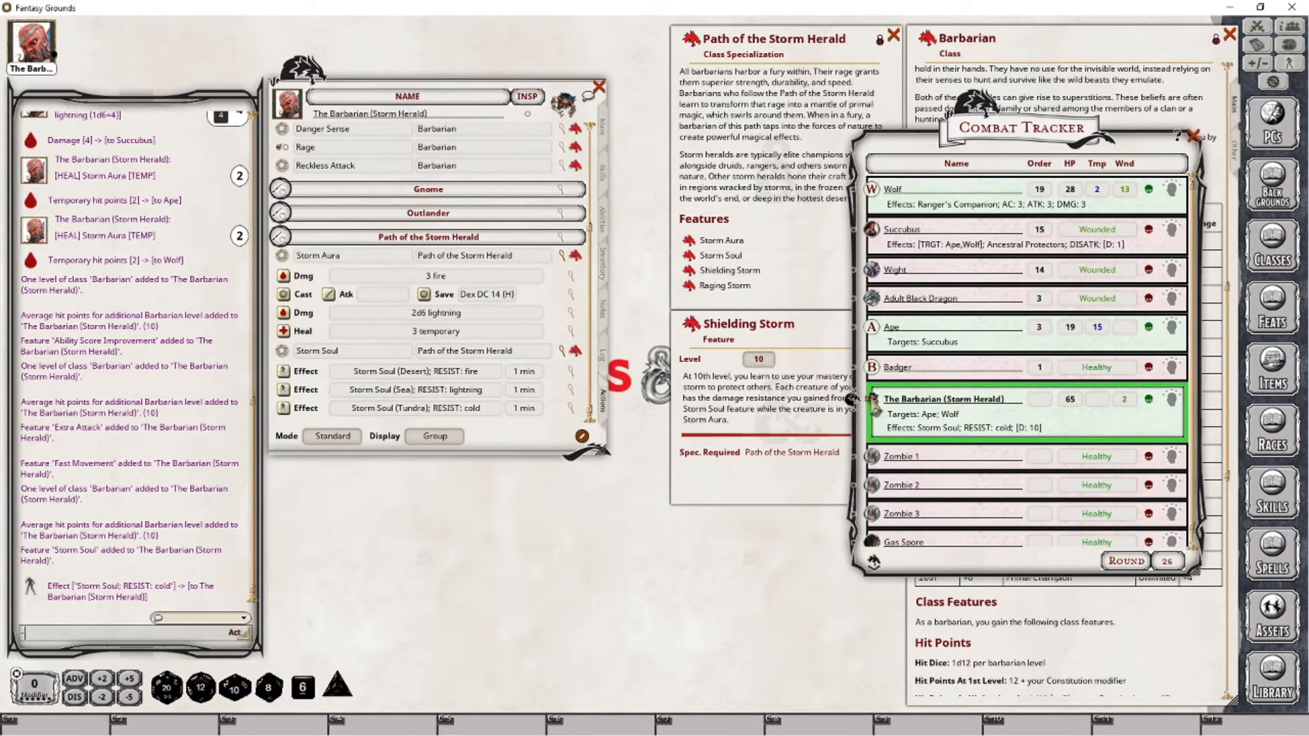
pyautogui.keyDown('ctrl'); pyautogui.click(872, 401); pyautogui.keyUp('ctrl')
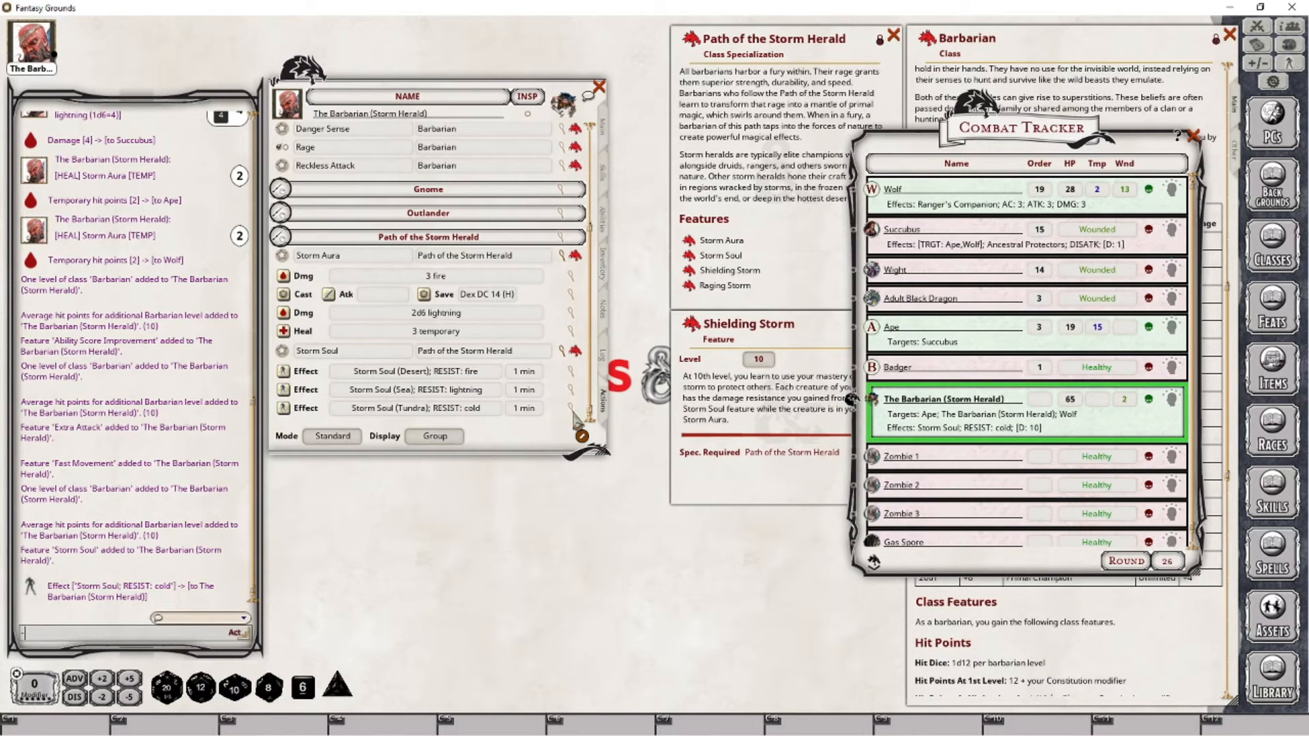
pyautogui.click(1171, 399)
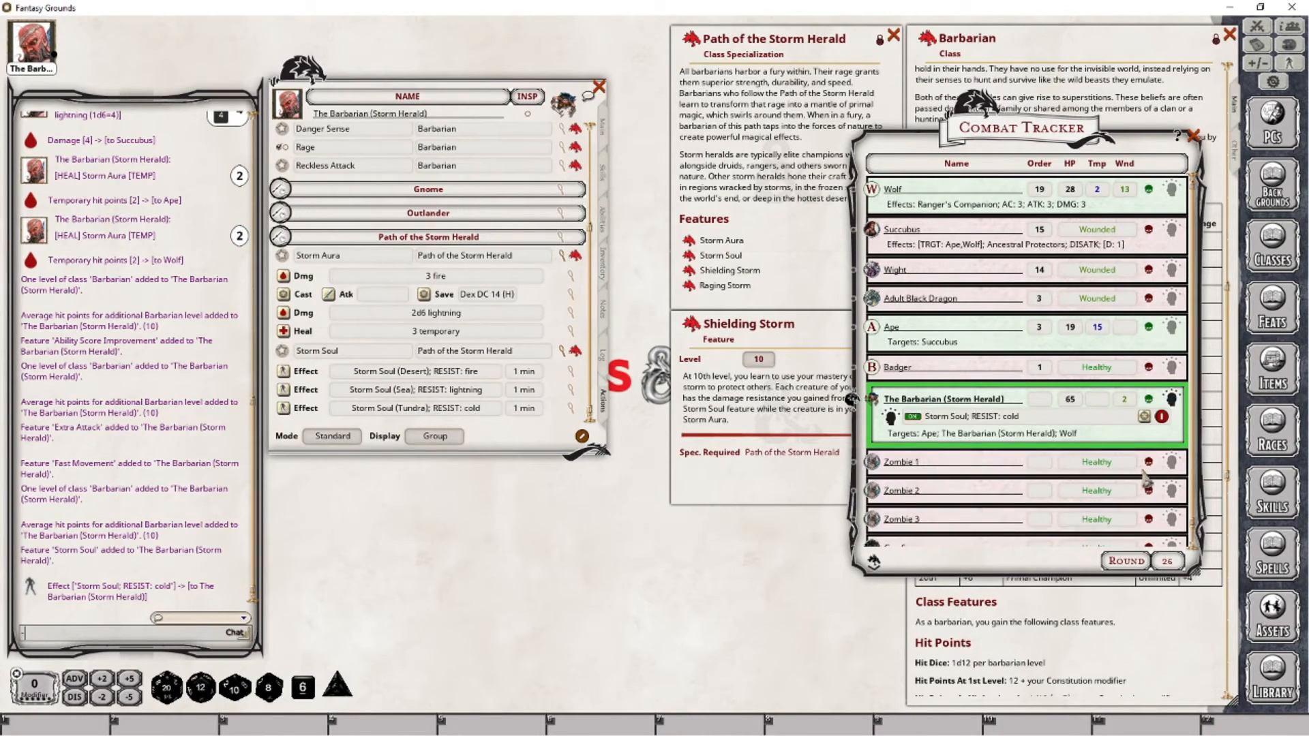
pyautogui.click(1161, 417)
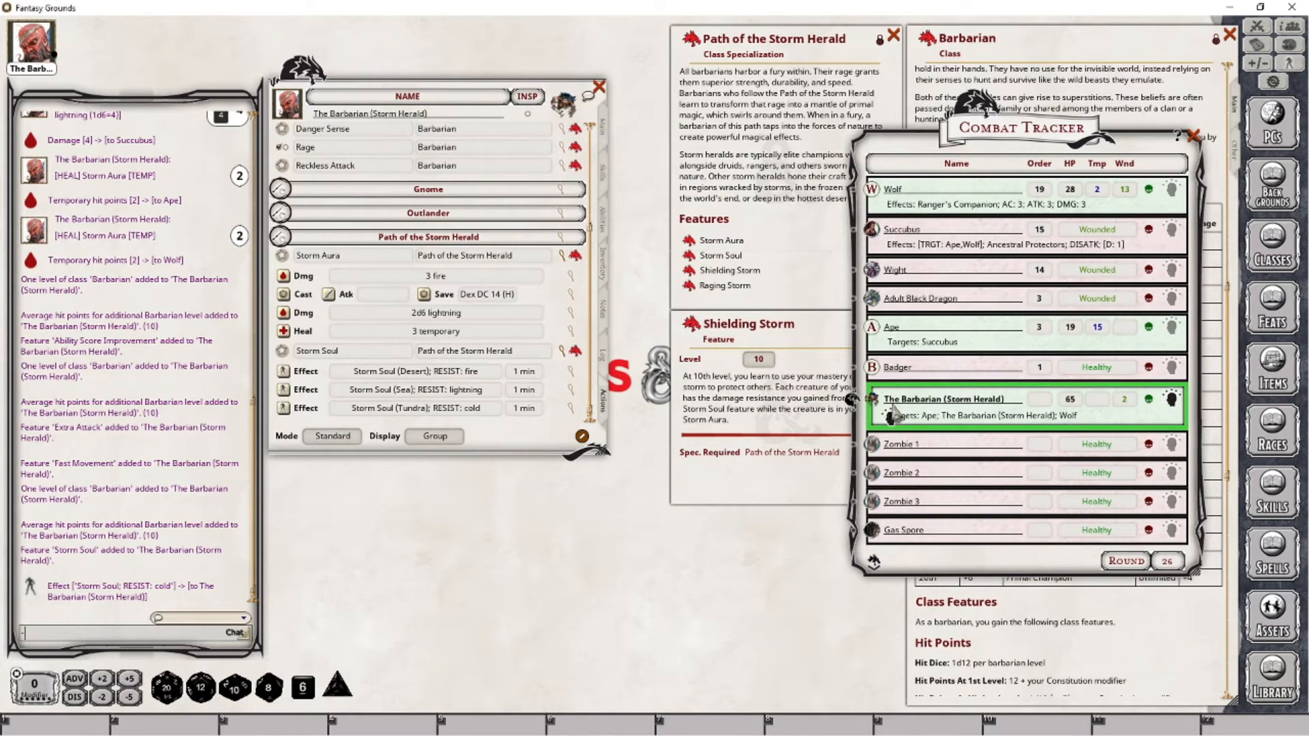
pyautogui.click(283, 372)
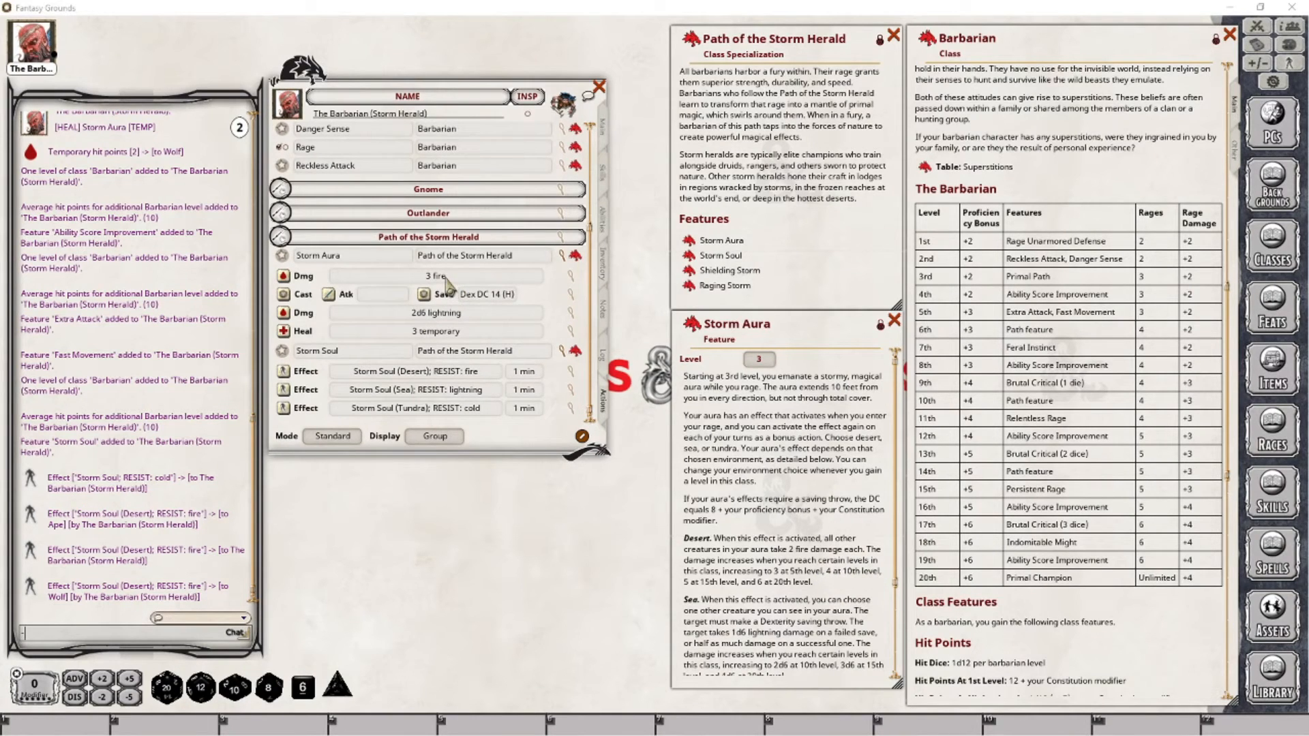
# Set Storm Aura's fire damage to 4 and its temporary hit point heal to 4.
pyautogui.click(570, 275)
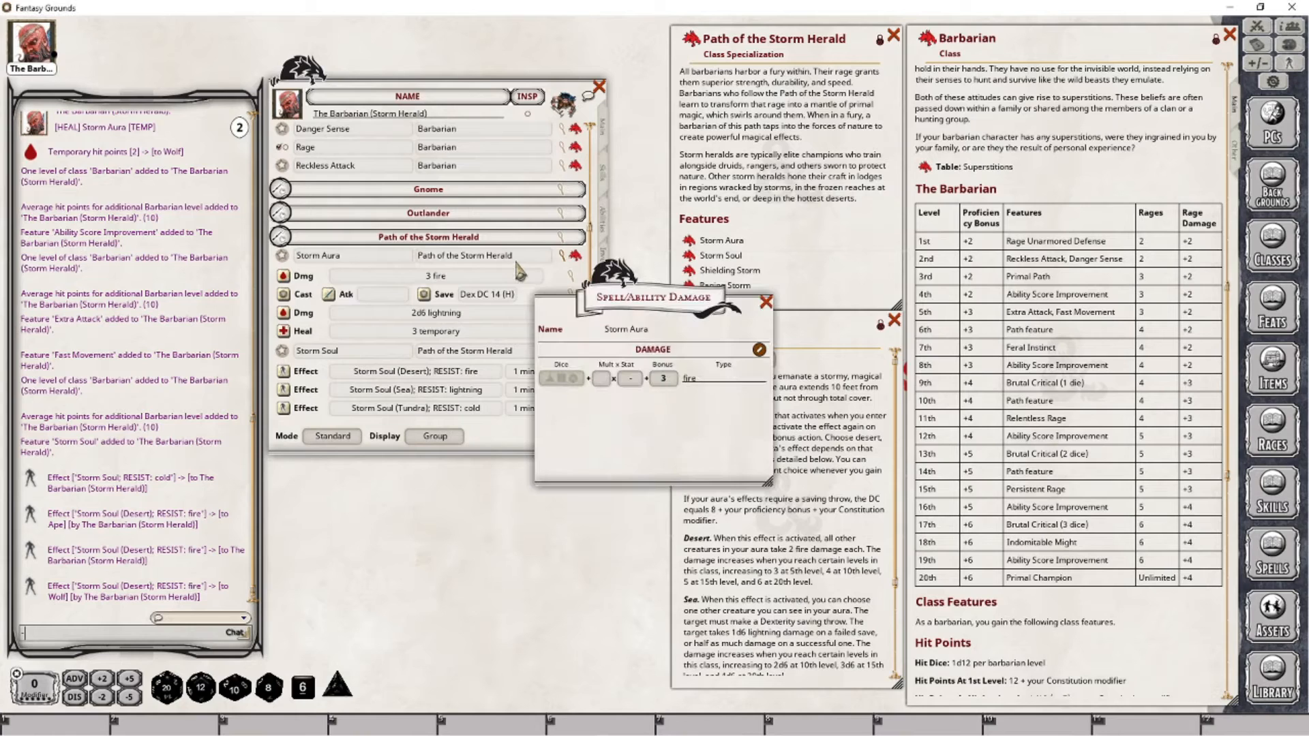
pyautogui.click(667, 379)
pyautogui.write('4')
pyautogui.click(767, 302)
pyautogui.click(570, 330)
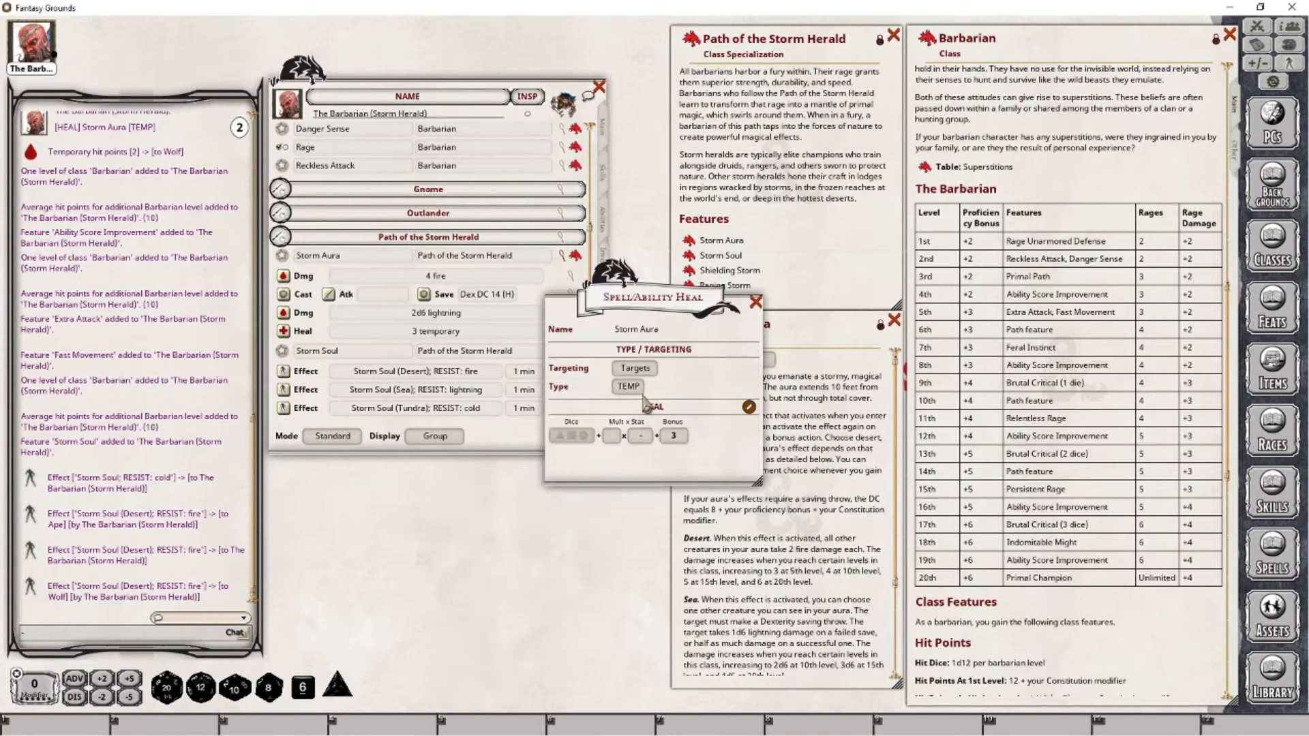
pyautogui.click(673, 436)
pyautogui.write('4')
pyautogui.click(756, 302)
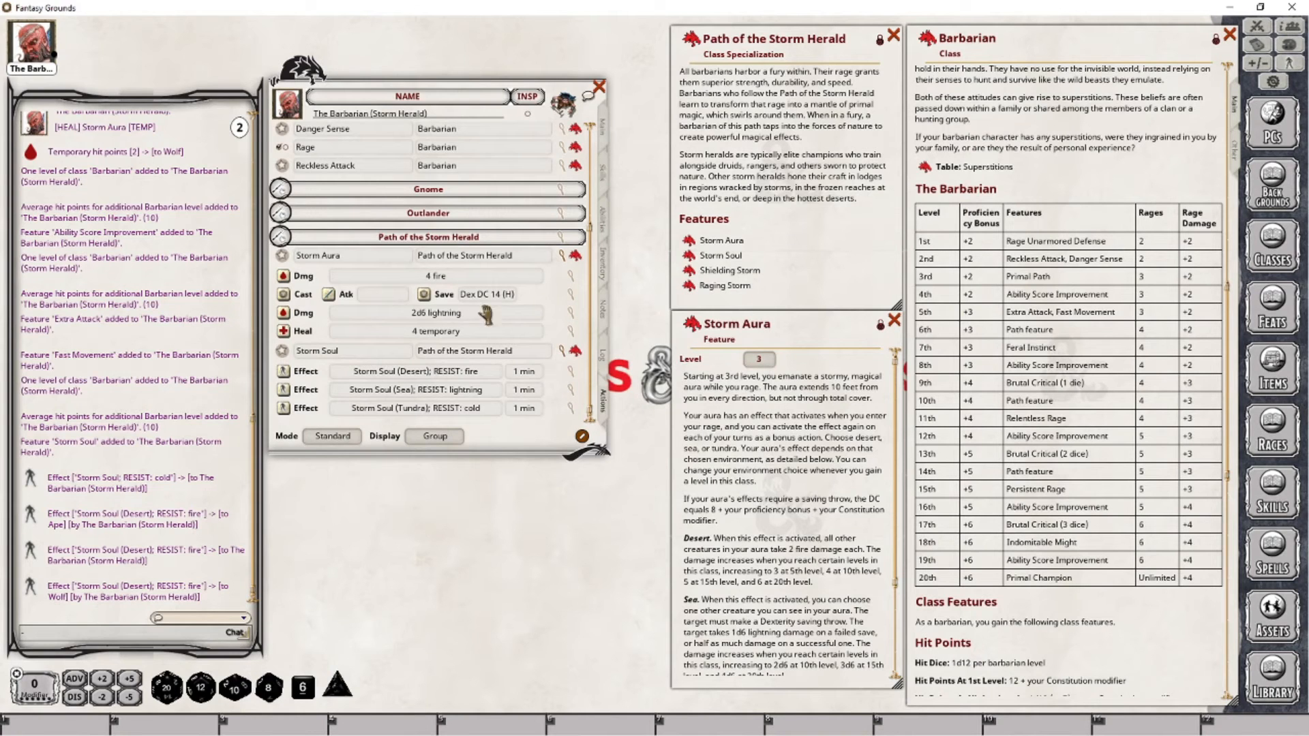
# Add one more d6 to Storm Aura's lightning damage, making it 3d6.
pyautogui.click(571, 312)
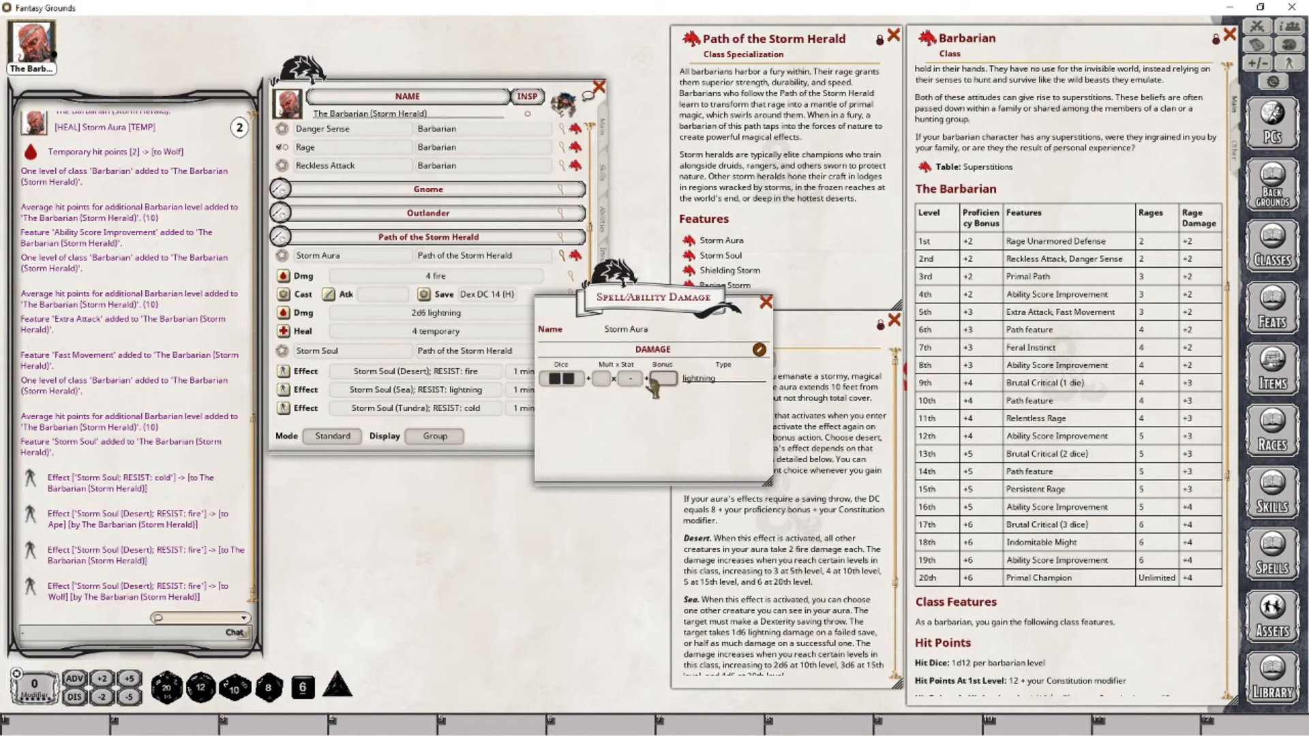
pyautogui.moveTo(302, 687); pyautogui.dragTo(560, 382)
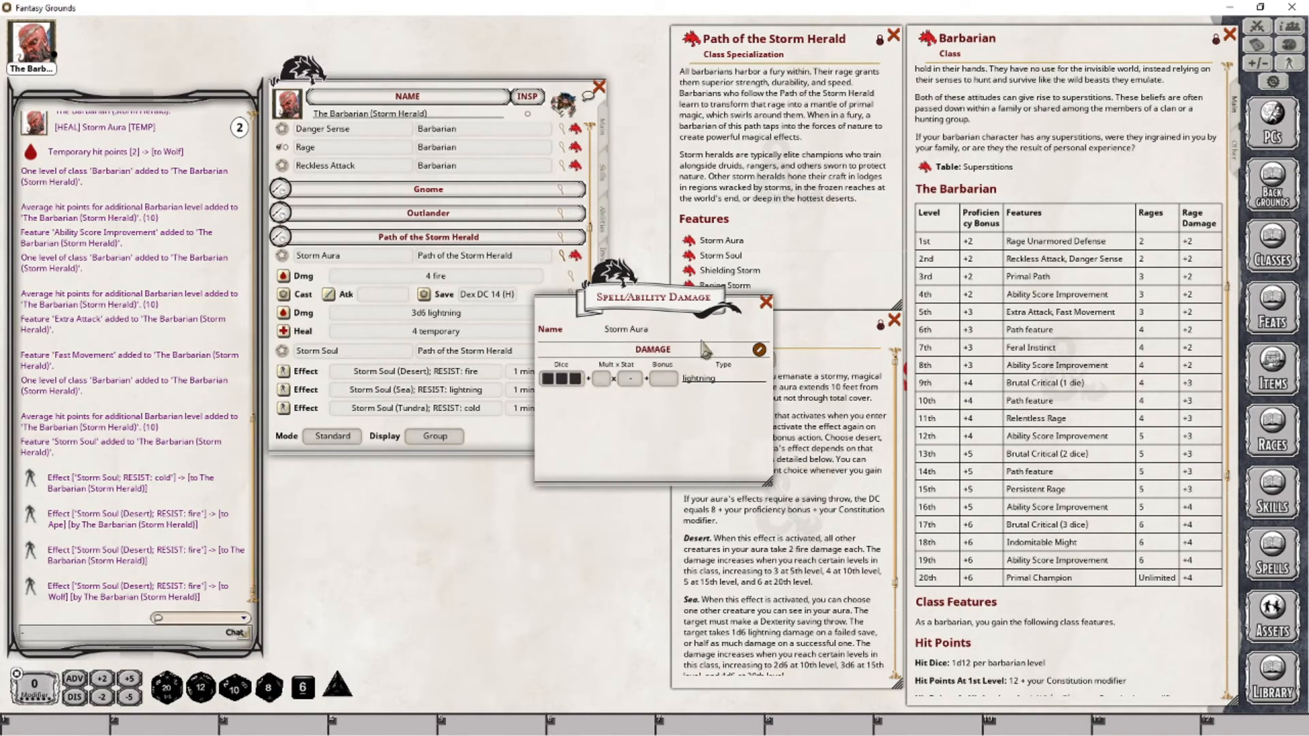
pyautogui.click(766, 302)
pyautogui.scroll(-3, 808, 597)
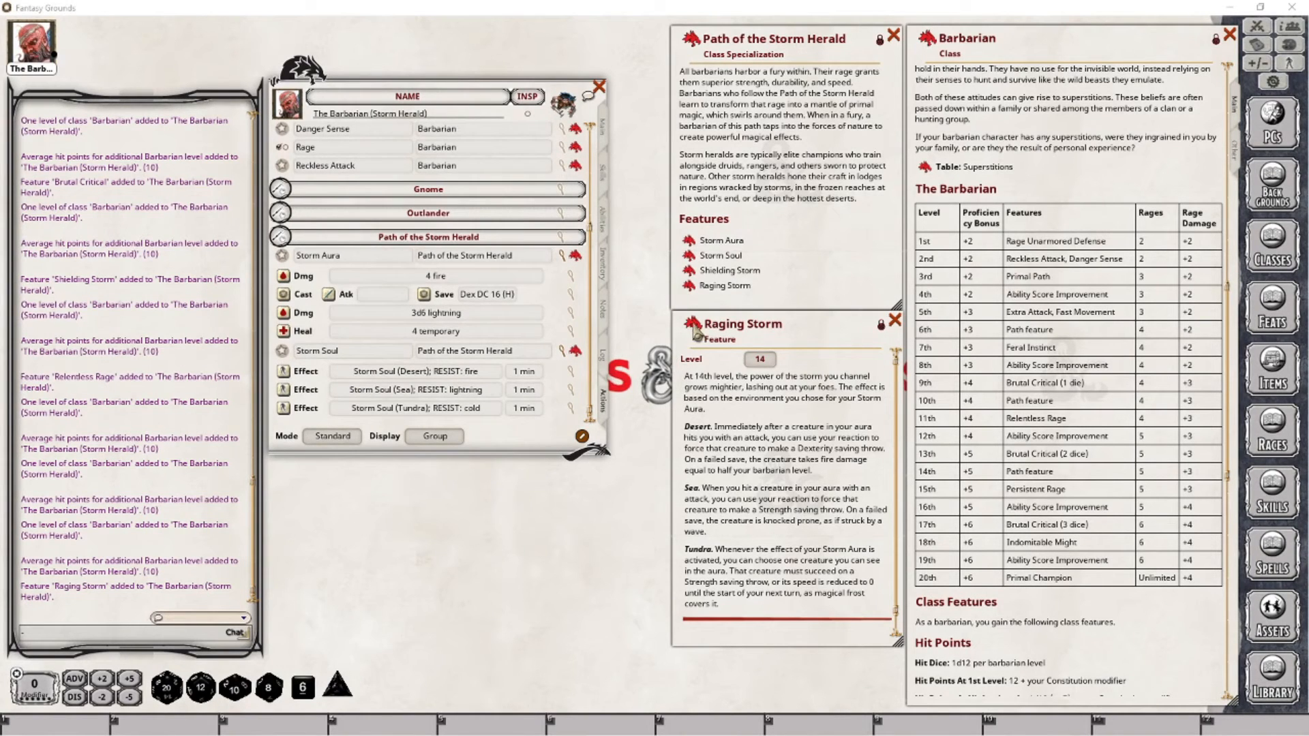
# Add the Raging Storm feature to the character's powers and assign it to the "Path of the Storm Herald" group.
pyautogui.moveTo(694, 332); pyautogui.dragTo(507, 340)
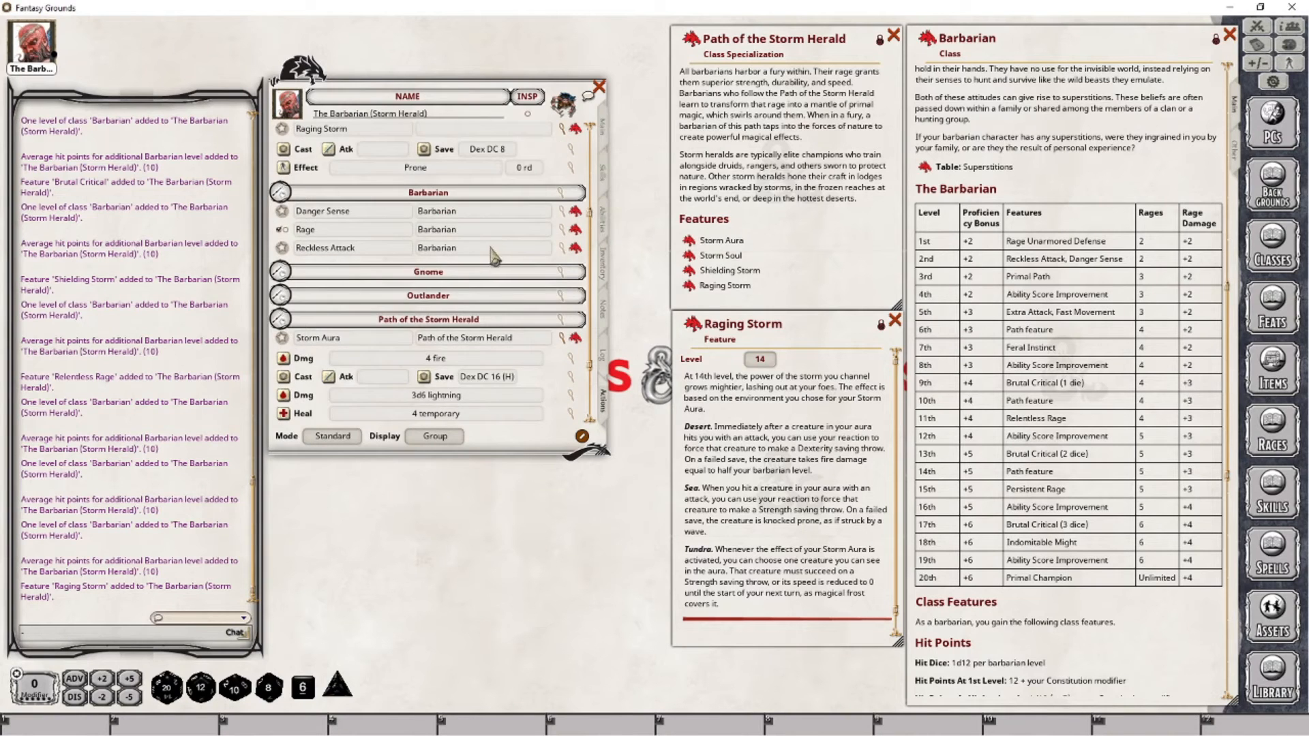
pyautogui.scroll(3, 494, 255)
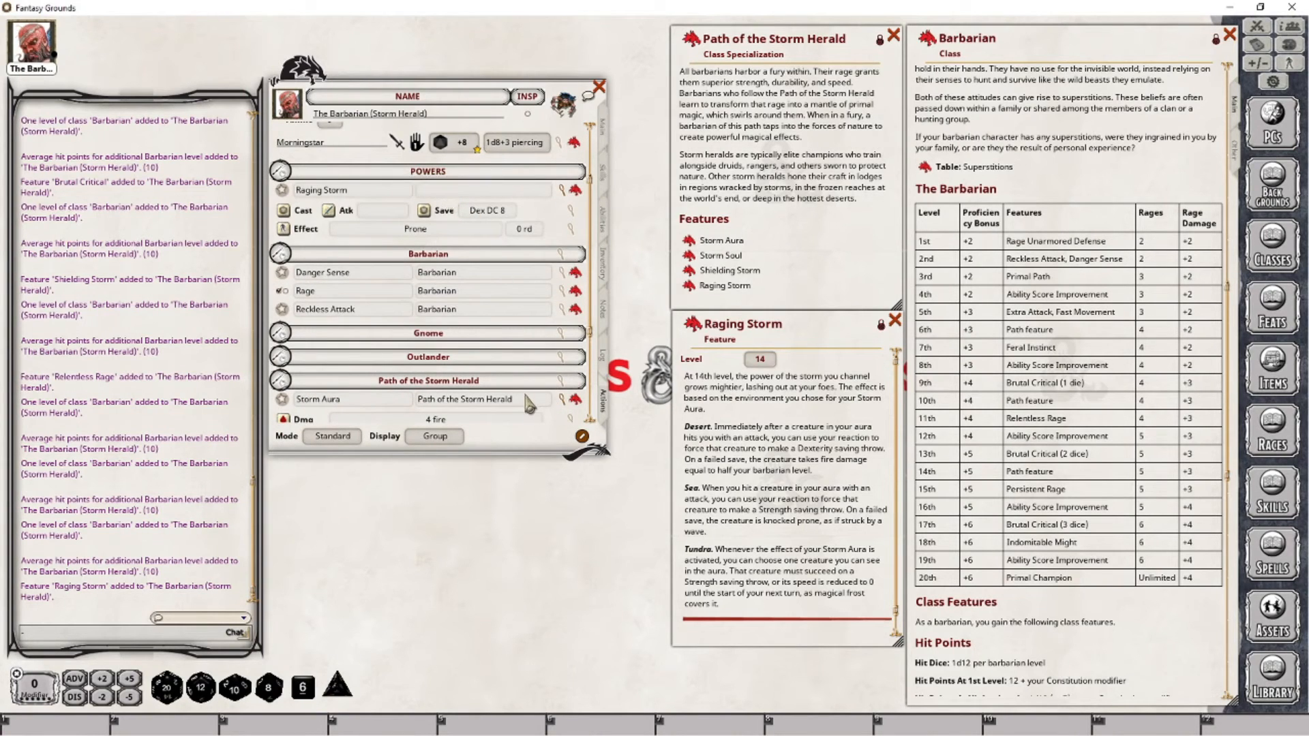
pyautogui.moveTo(525, 397); pyautogui.dragTo(410, 398)
pyautogui.hotkey('ctrl', 'c')
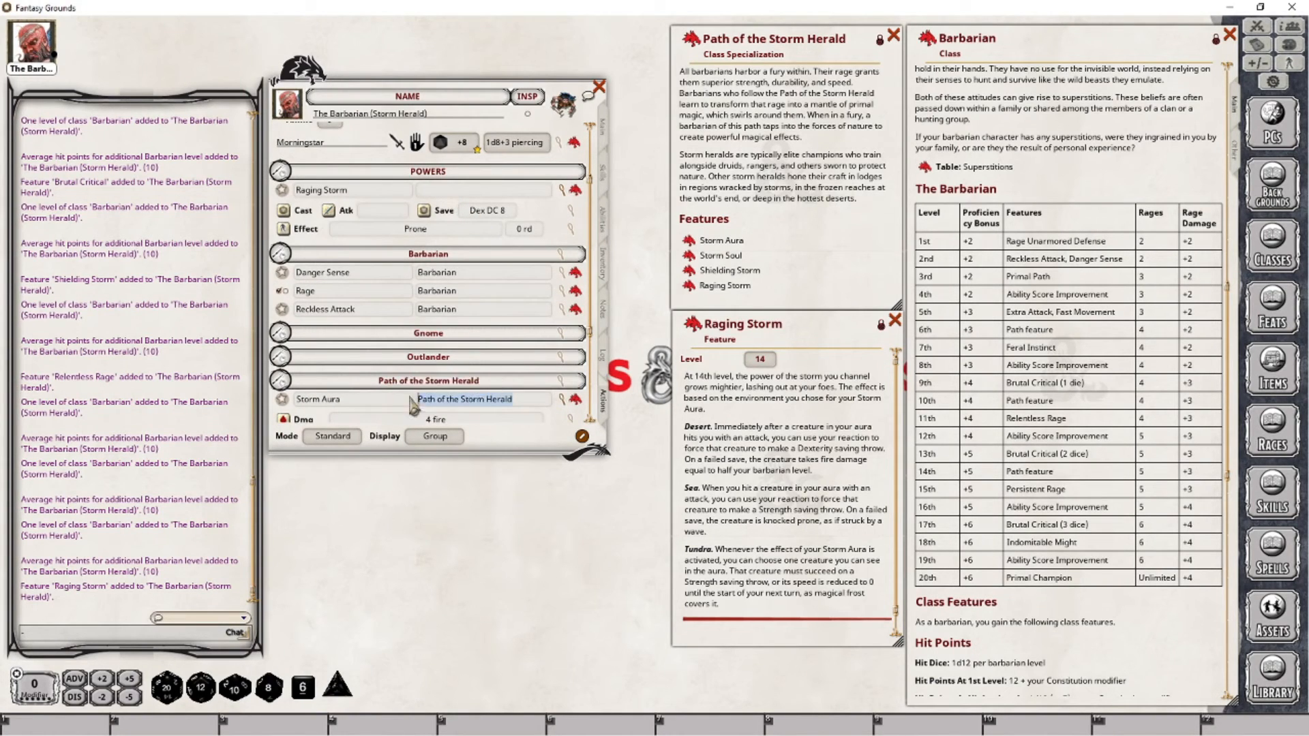
pyautogui.click(478, 190)
pyautogui.hotkey('ctrl', 'v')
pyautogui.scroll(-3, 491, 334)
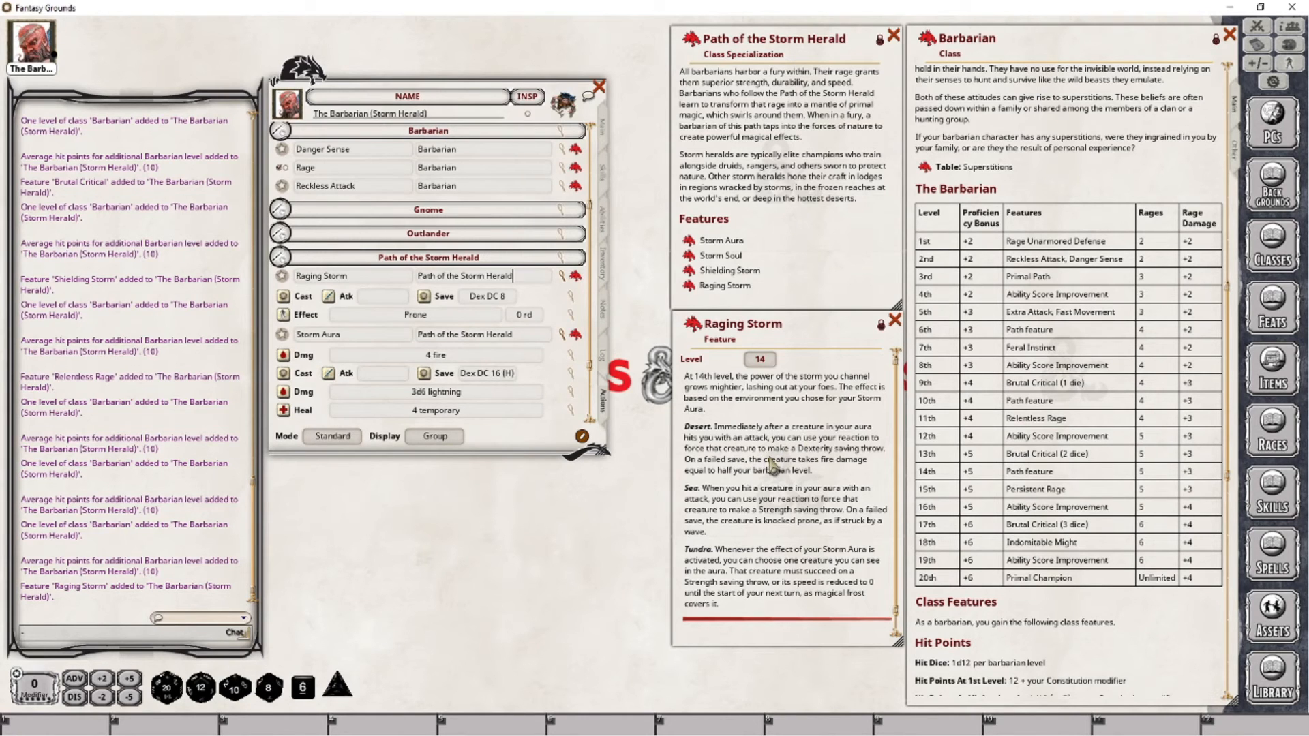
pyautogui.click(572, 297)
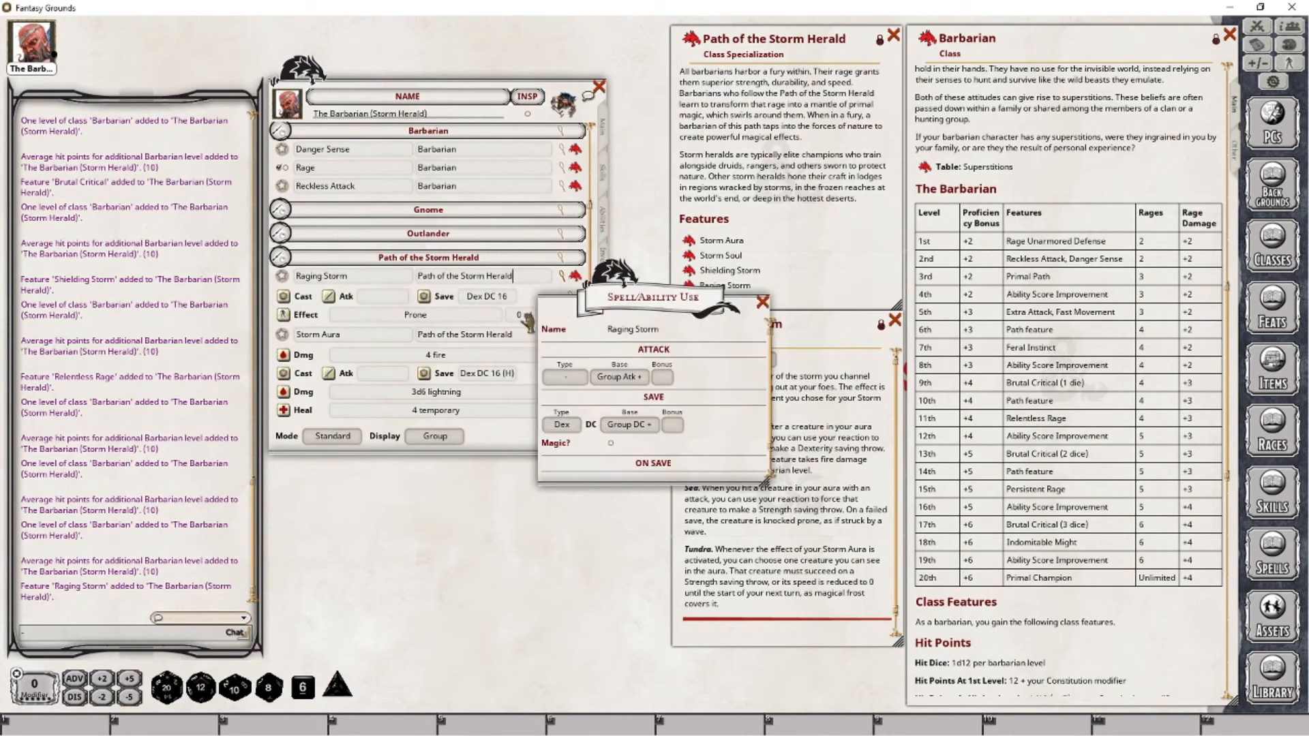
pyautogui.click(762, 302)
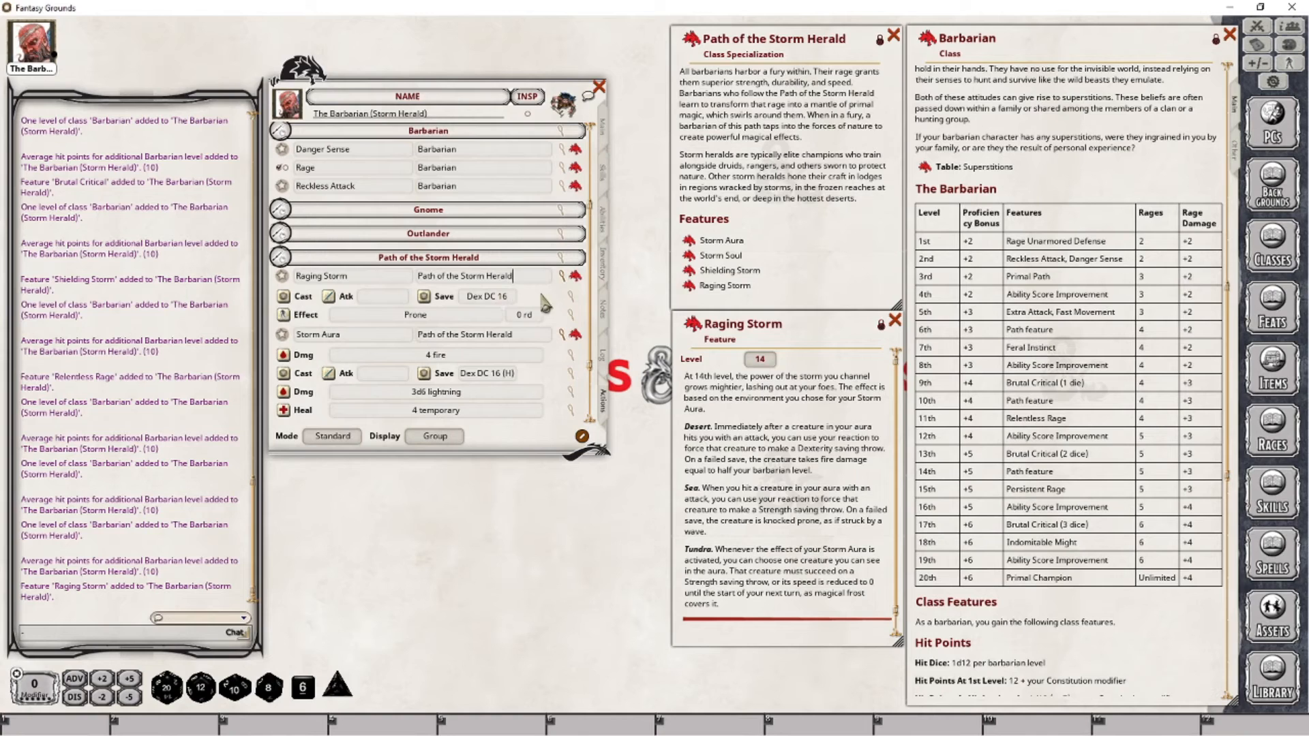
pyautogui.rightClick(519, 287)
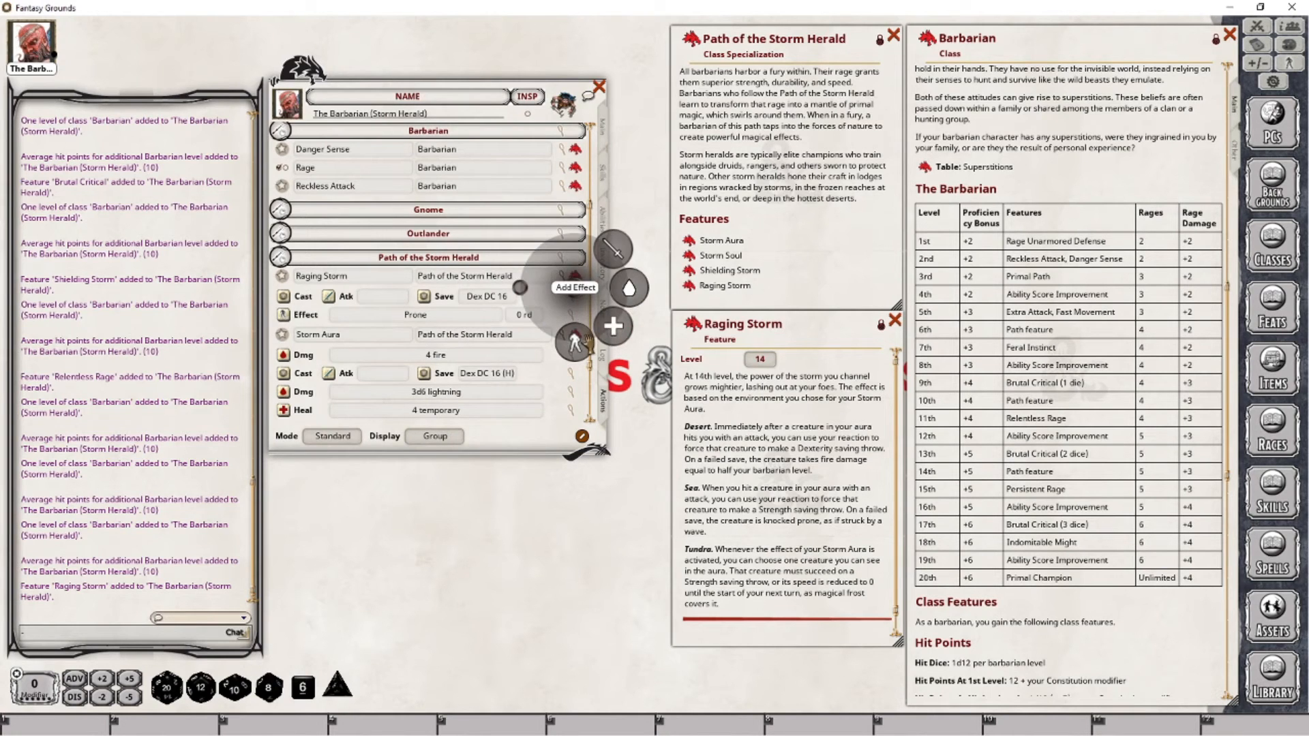
pyautogui.click(576, 341)
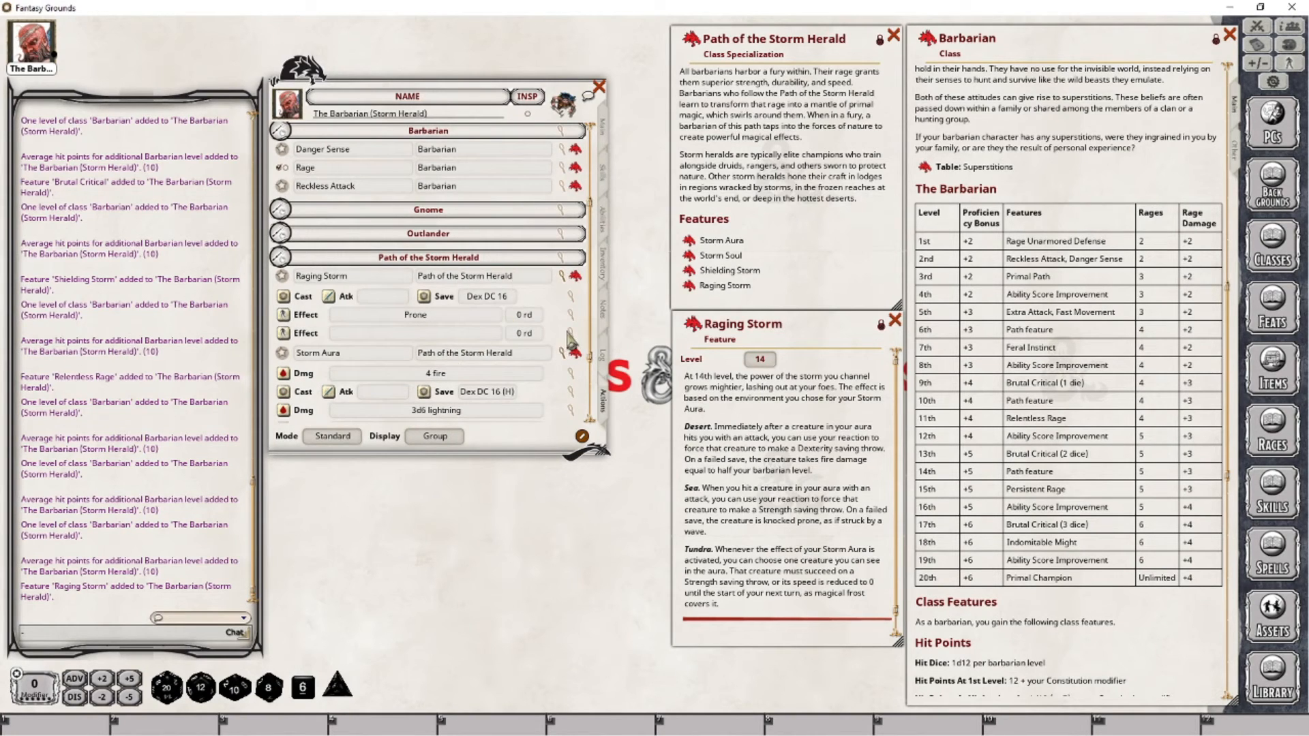
pyautogui.rightClick(491, 333)
pyautogui.click(530, 375)
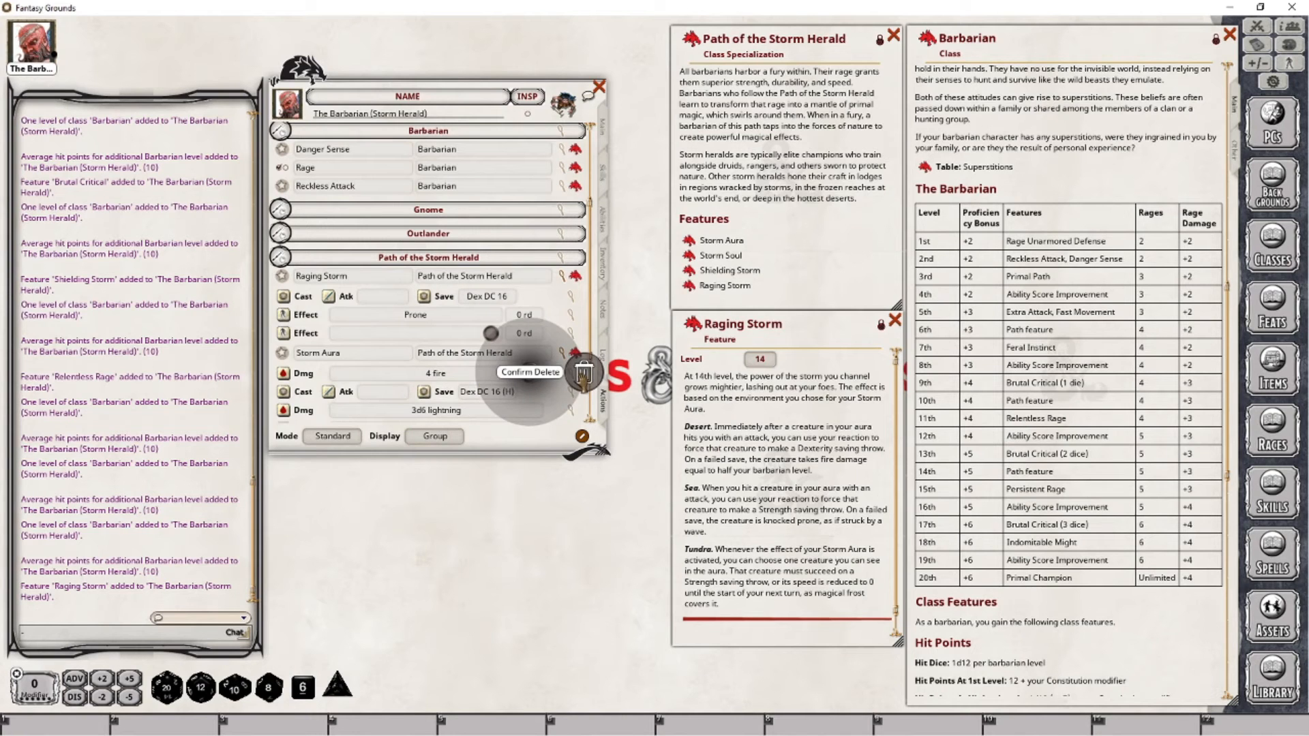
pyautogui.click(583, 374)
# Add a damage action to Raging Storm that deals half the barbarian level, using a multiplier of 0.5.
pyautogui.rightClick(513, 295)
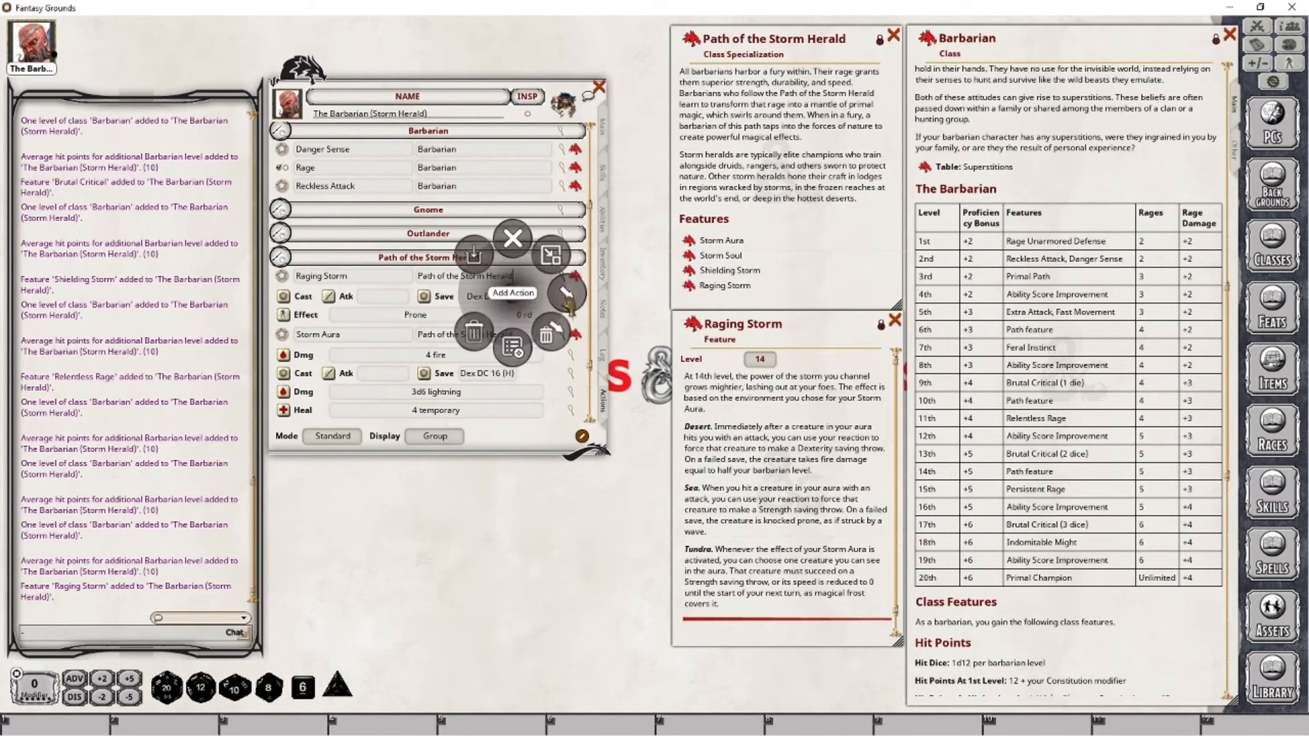
pyautogui.click(567, 301)
pyautogui.click(616, 317)
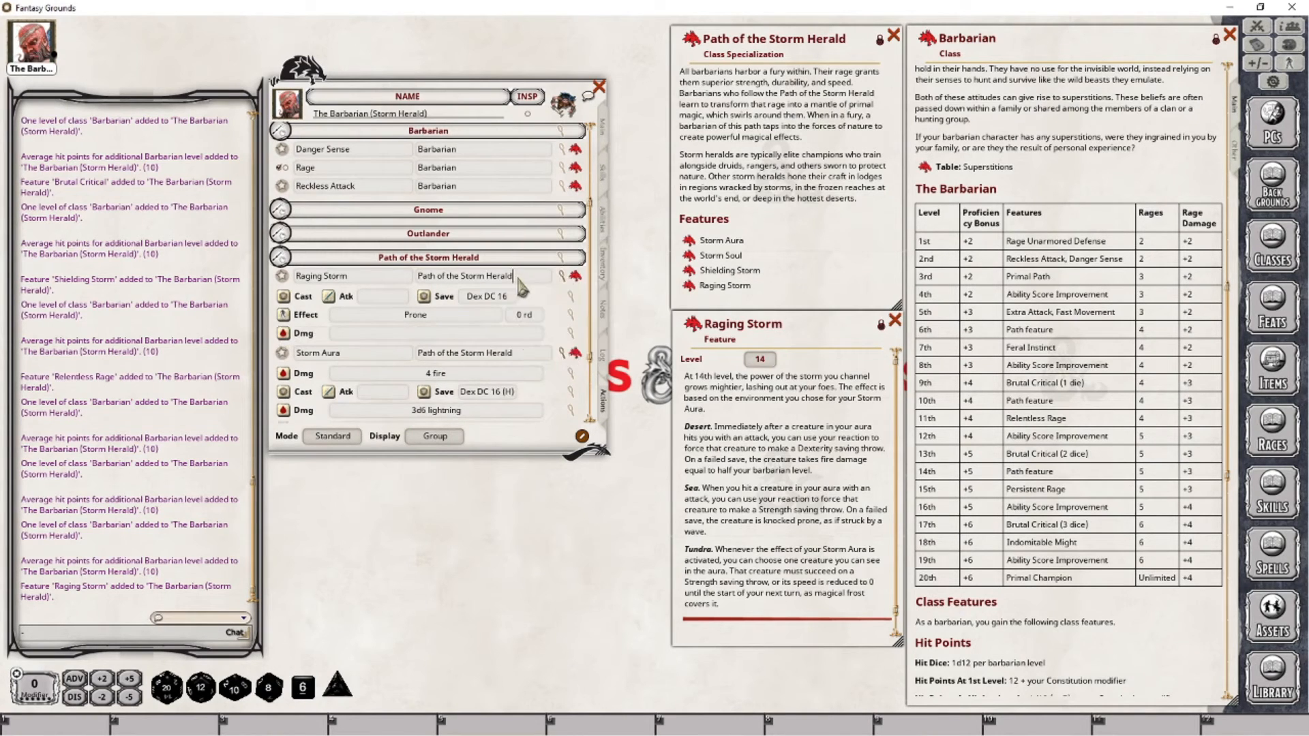
pyautogui.click(571, 334)
pyautogui.moveTo(598, 351); pyautogui.dragTo(433, 510)
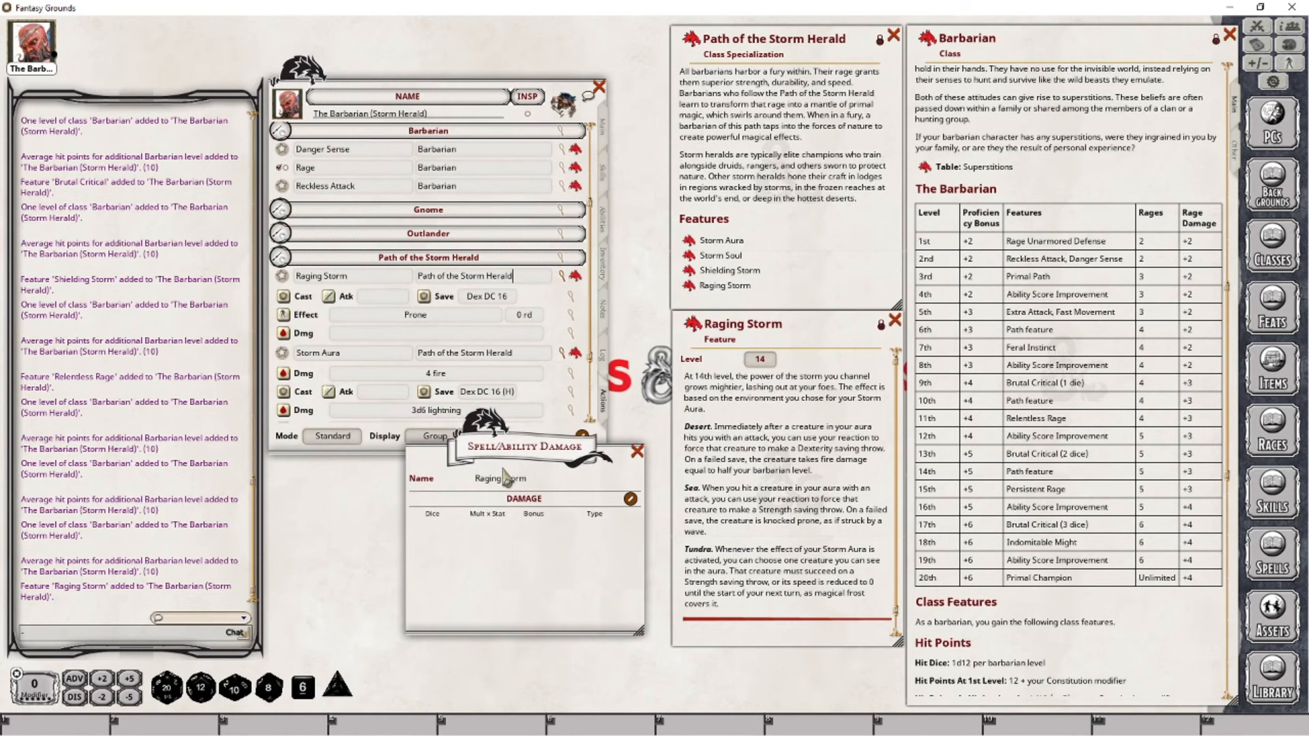
pyautogui.click(629, 498)
pyautogui.click(613, 498)
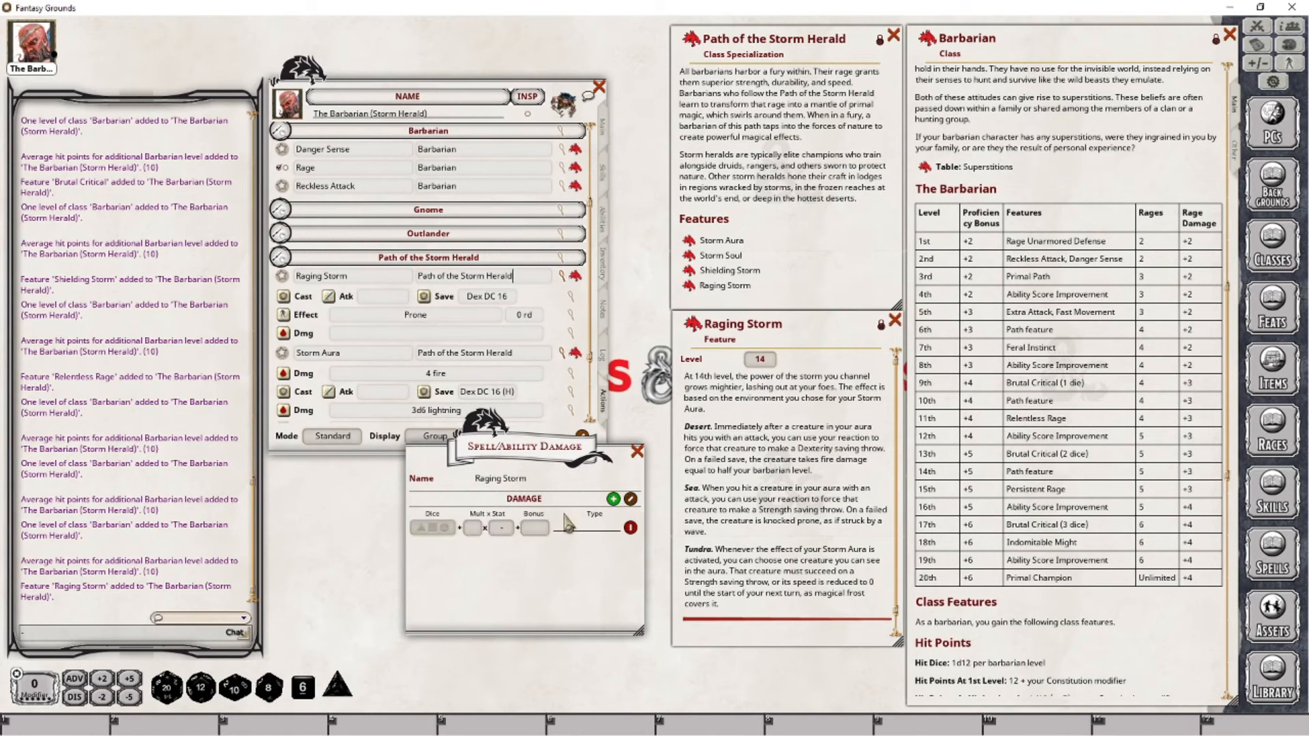
pyautogui.click(501, 527)
pyautogui.click(472, 528)
pyautogui.write('.5')
pyautogui.click(637, 451)
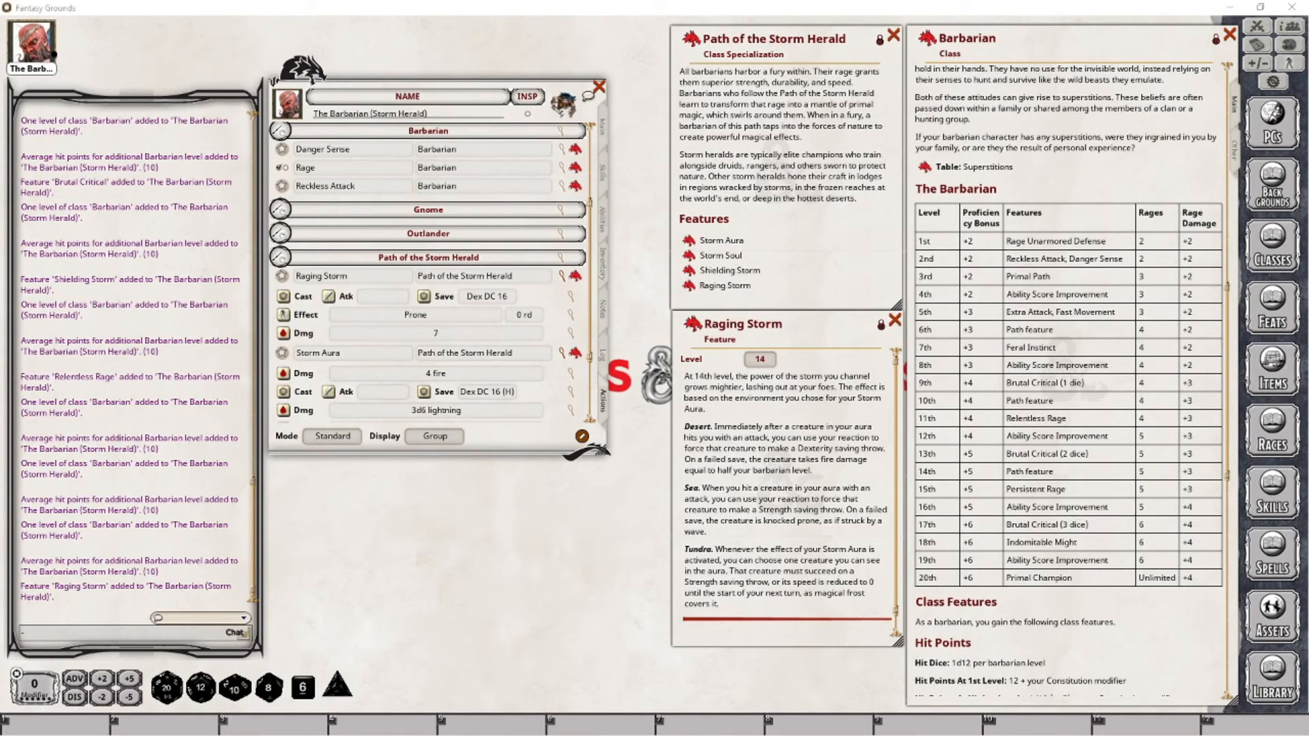
# Add a second cast action to Raging Storm and set its saving throw to Strength against the group DC.
pyautogui.rightClick(530, 295)
pyautogui.click(591, 299)
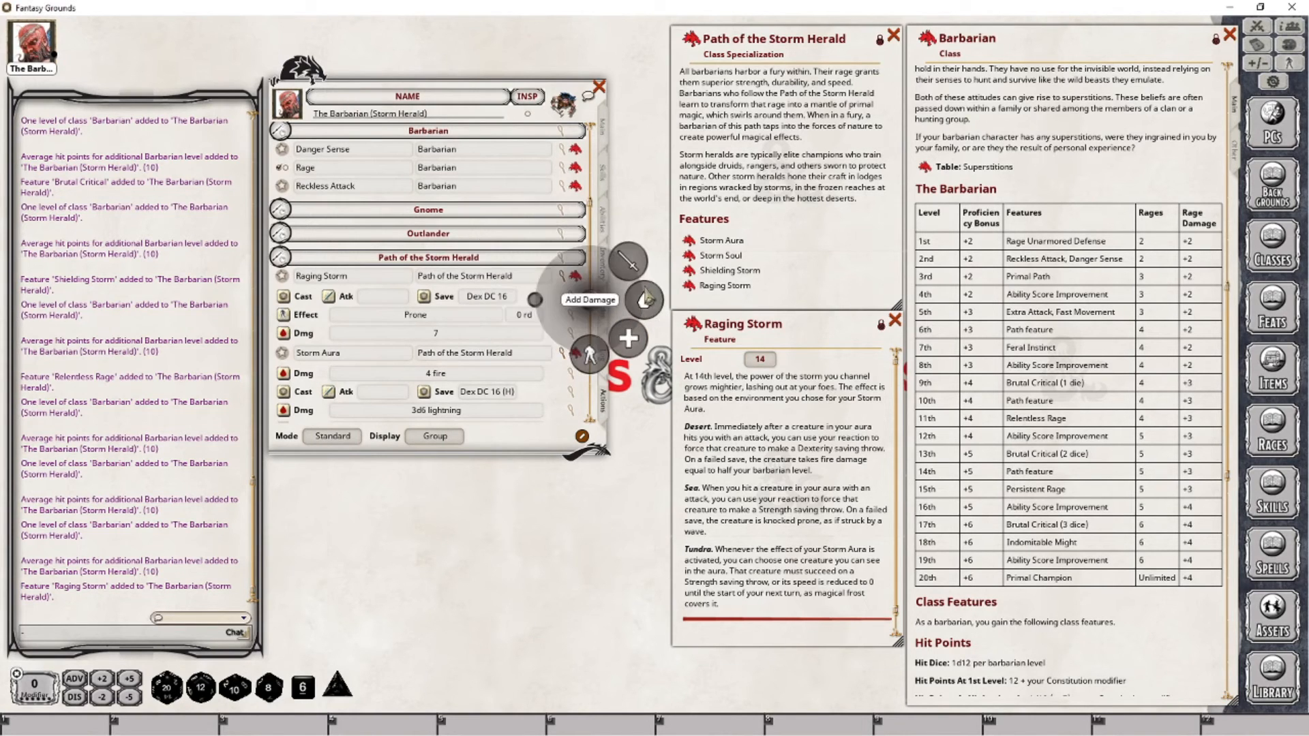
pyautogui.click(629, 263)
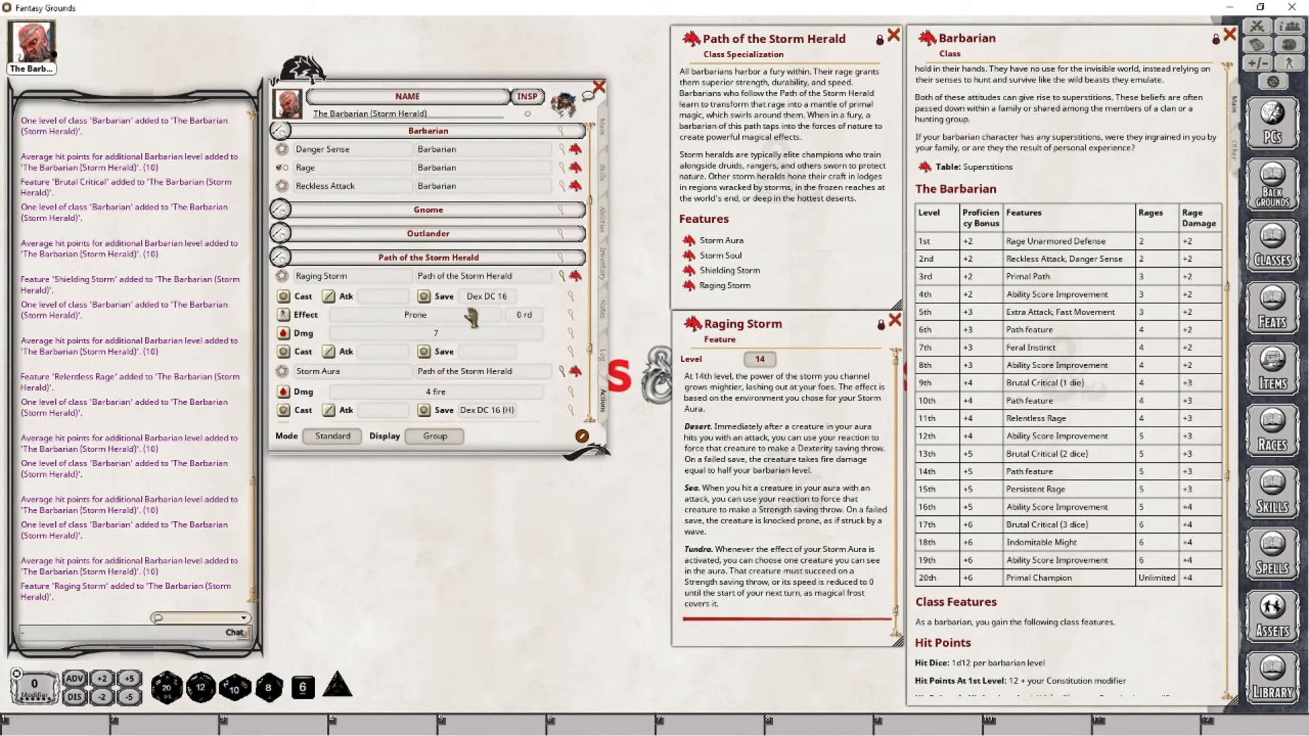
pyautogui.click(569, 351)
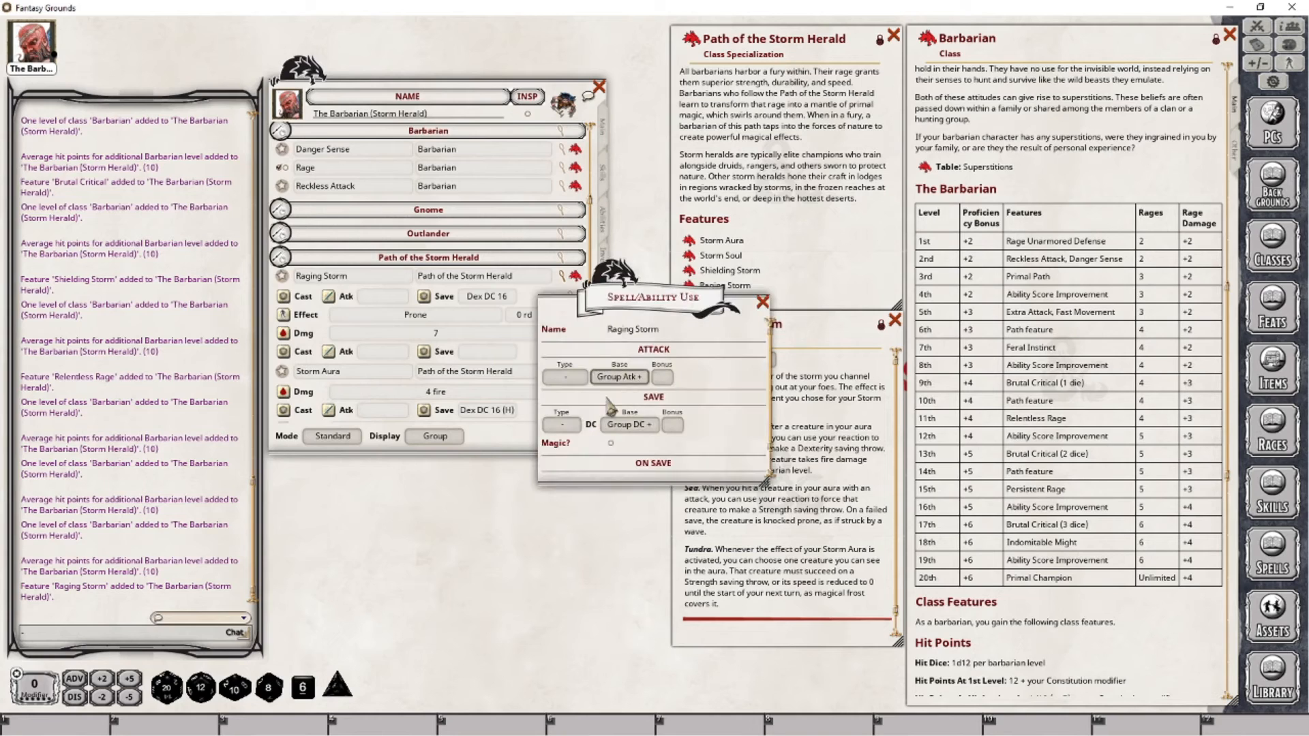
pyautogui.click(565, 425)
pyautogui.click(762, 302)
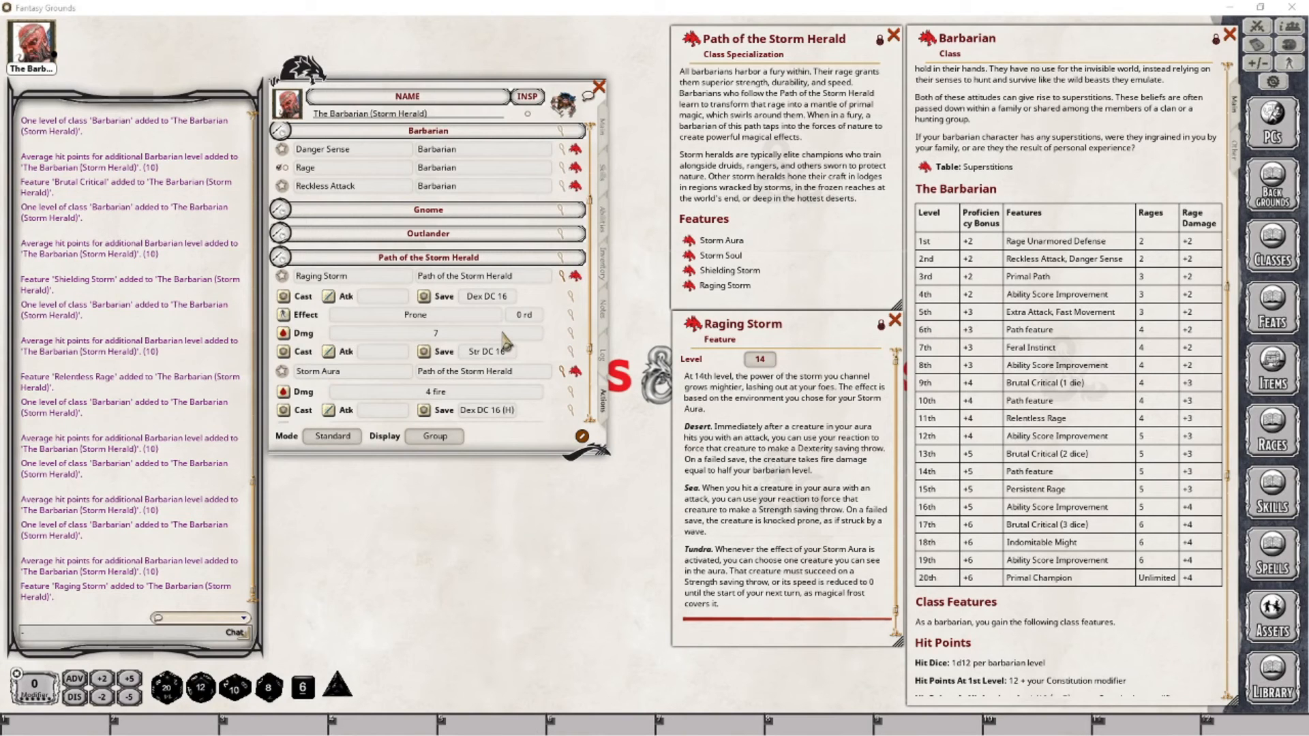
# Add a "Restrained" effect with a duration of 1 round to Raging Storm.
pyautogui.rightClick(549, 334)
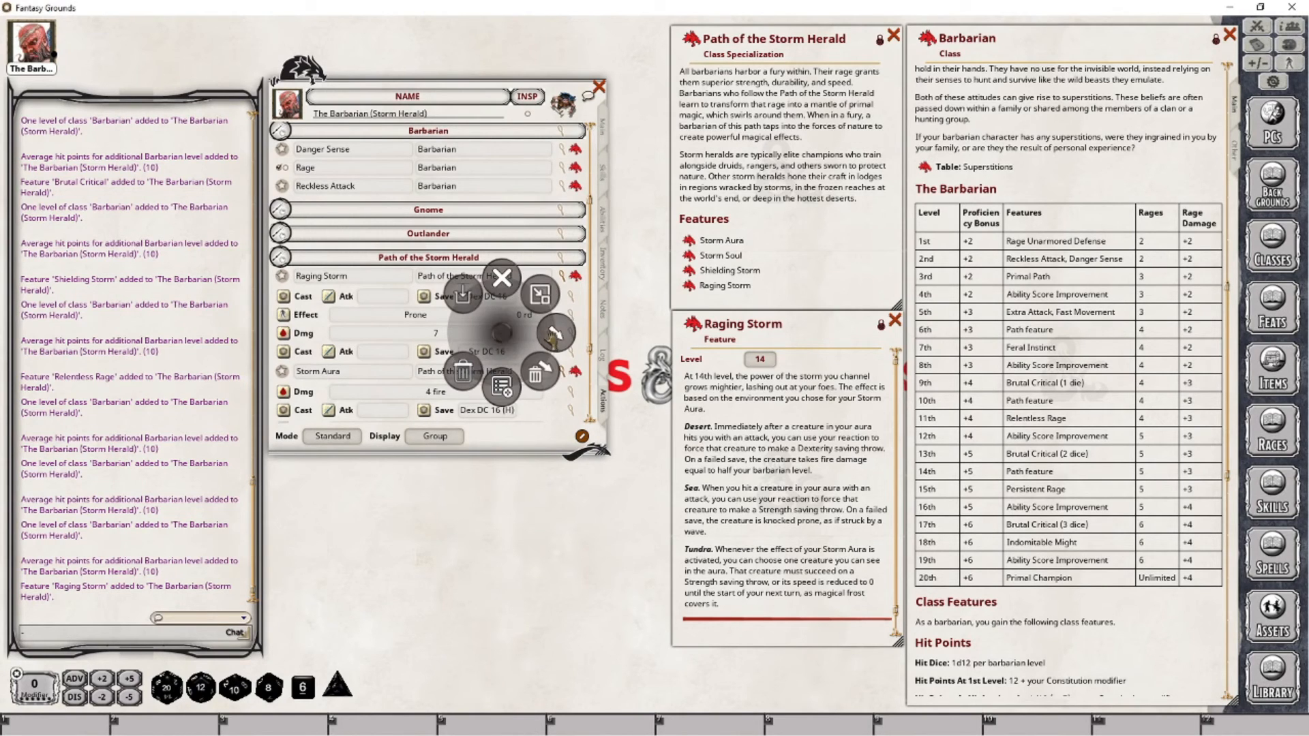
pyautogui.click(587, 372)
pyautogui.click(530, 356)
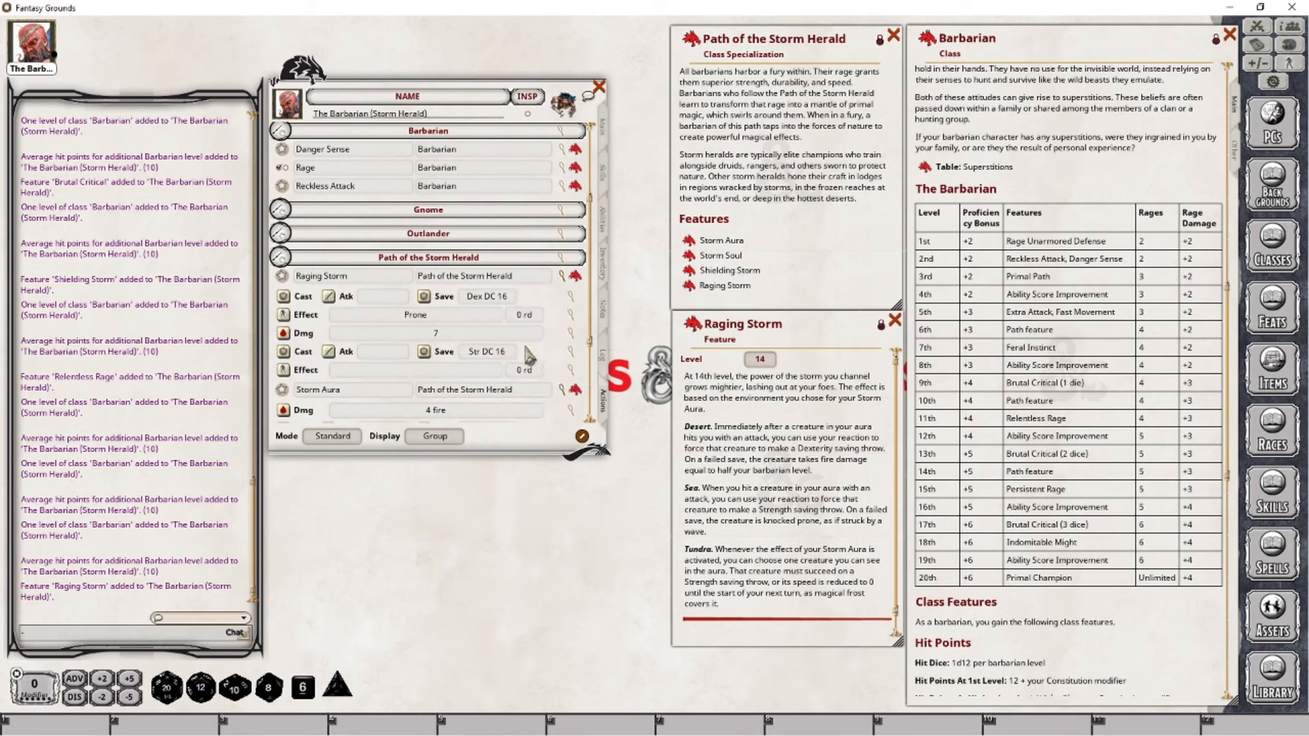
pyautogui.click(573, 371)
pyautogui.click(609, 372)
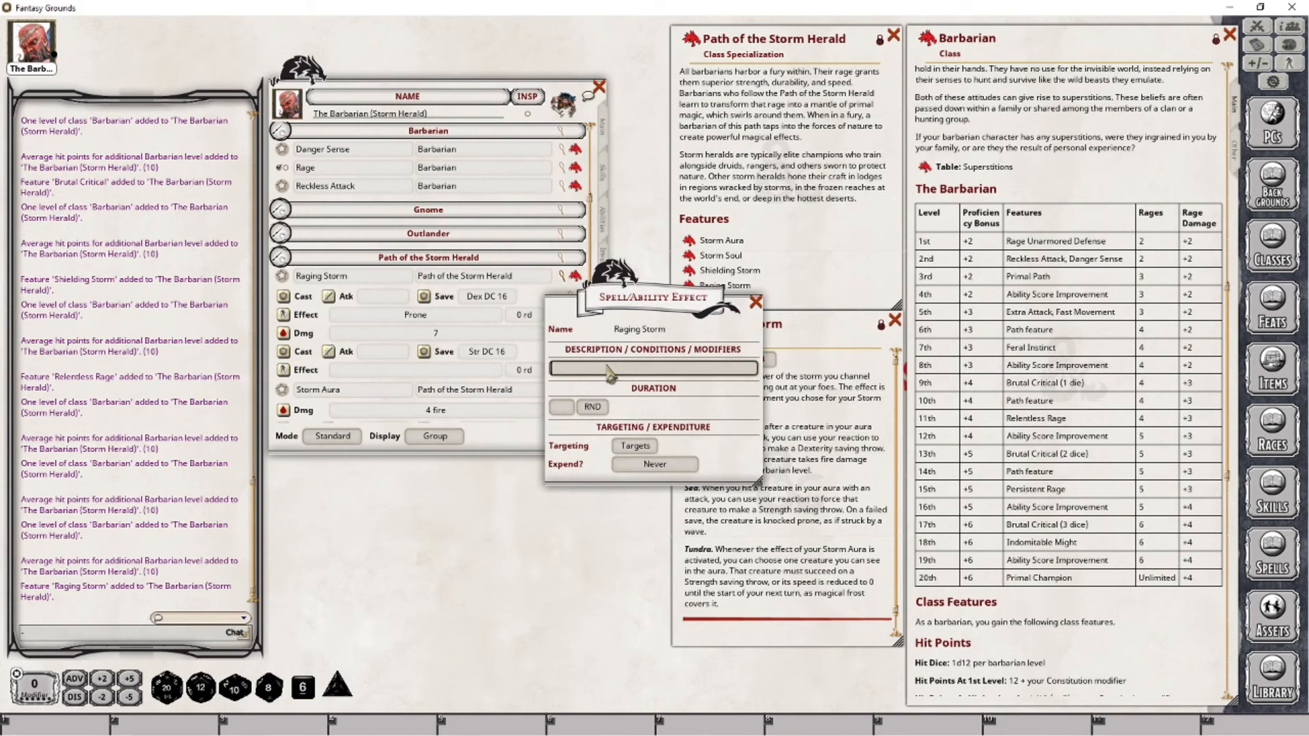
pyautogui.press('shift')
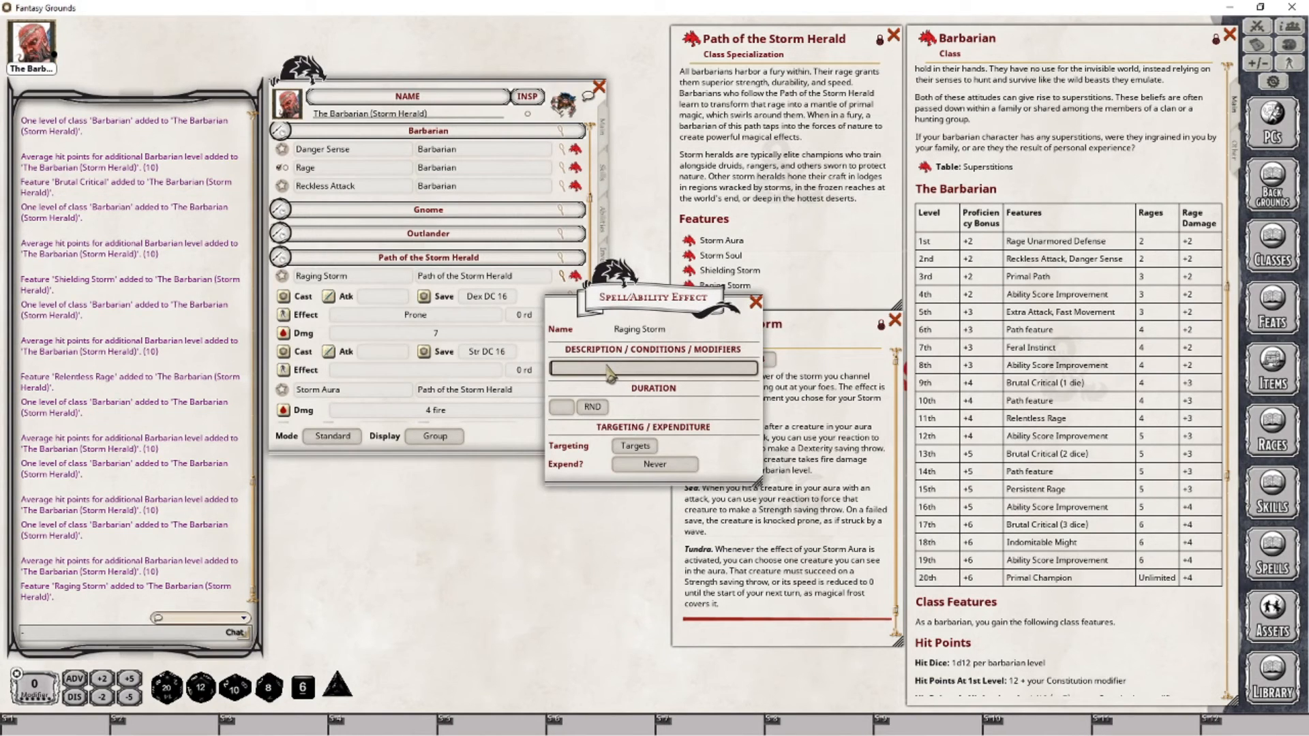
pyautogui.write('Restraine')
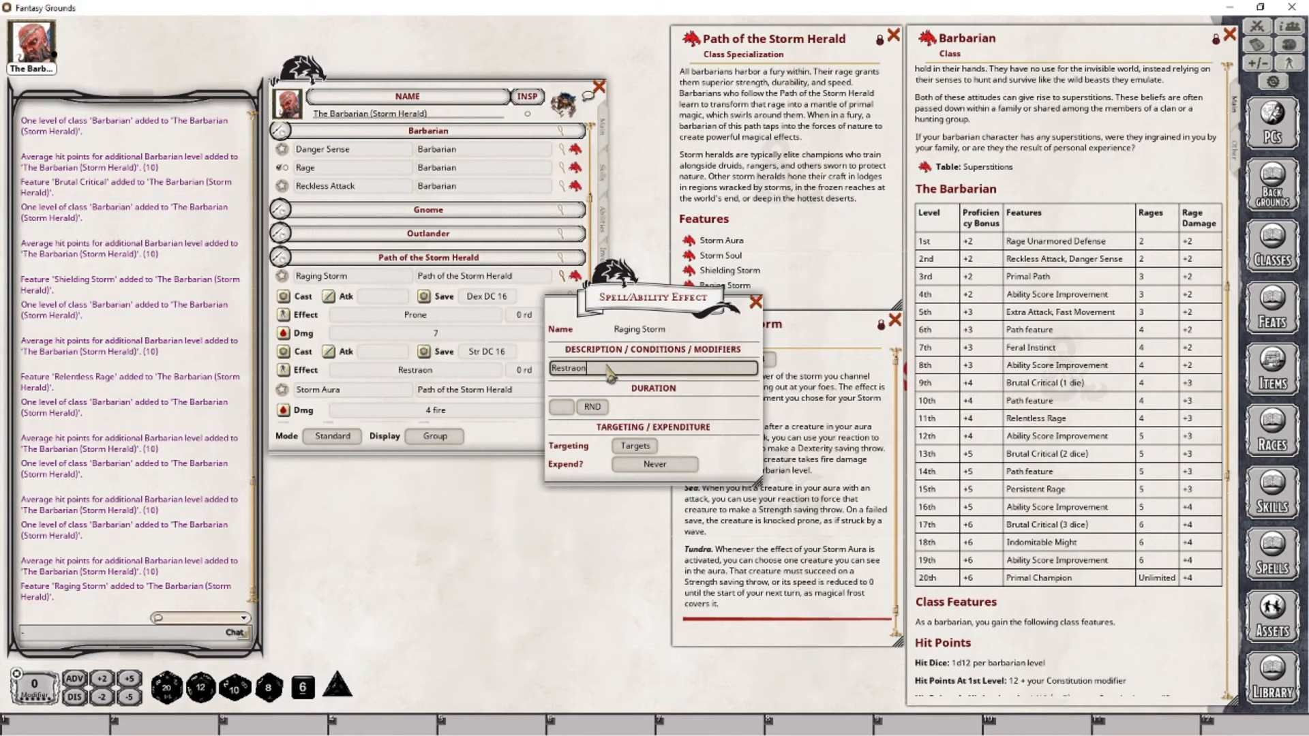
pyautogui.write('d')
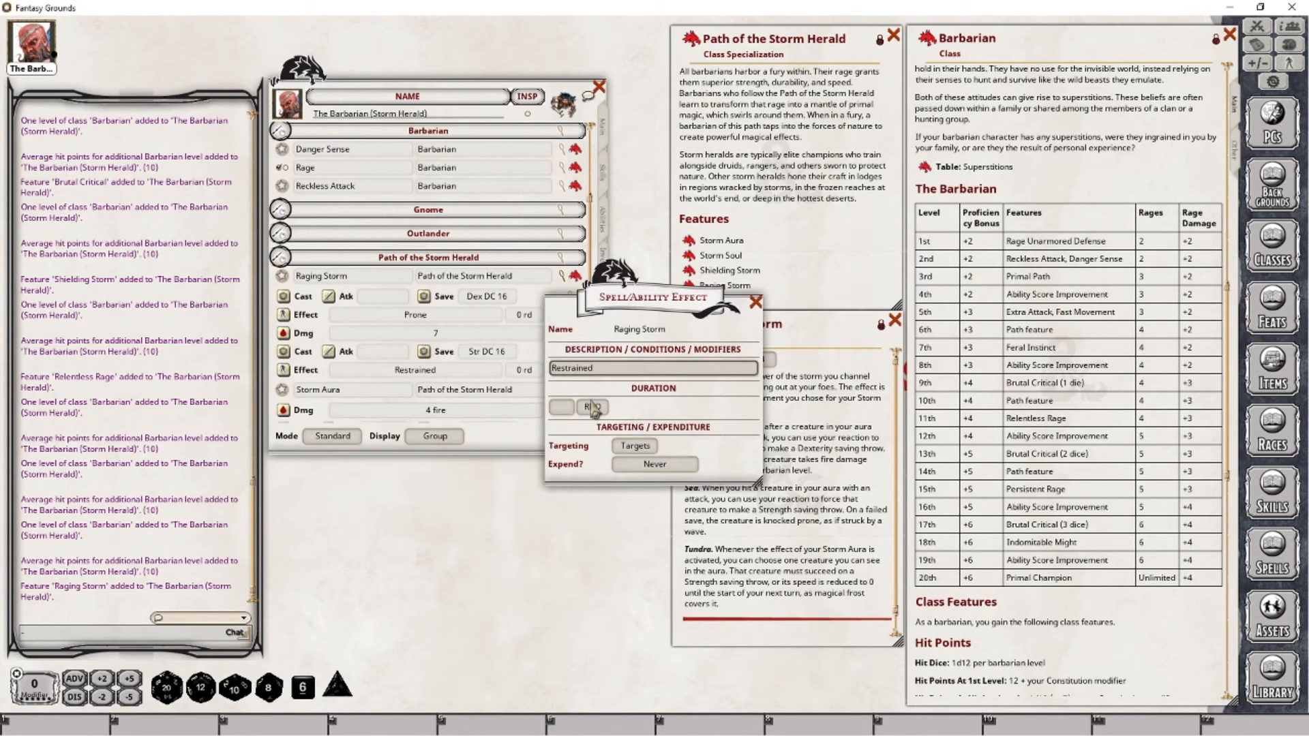
pyautogui.click(561, 407)
pyautogui.write('1')
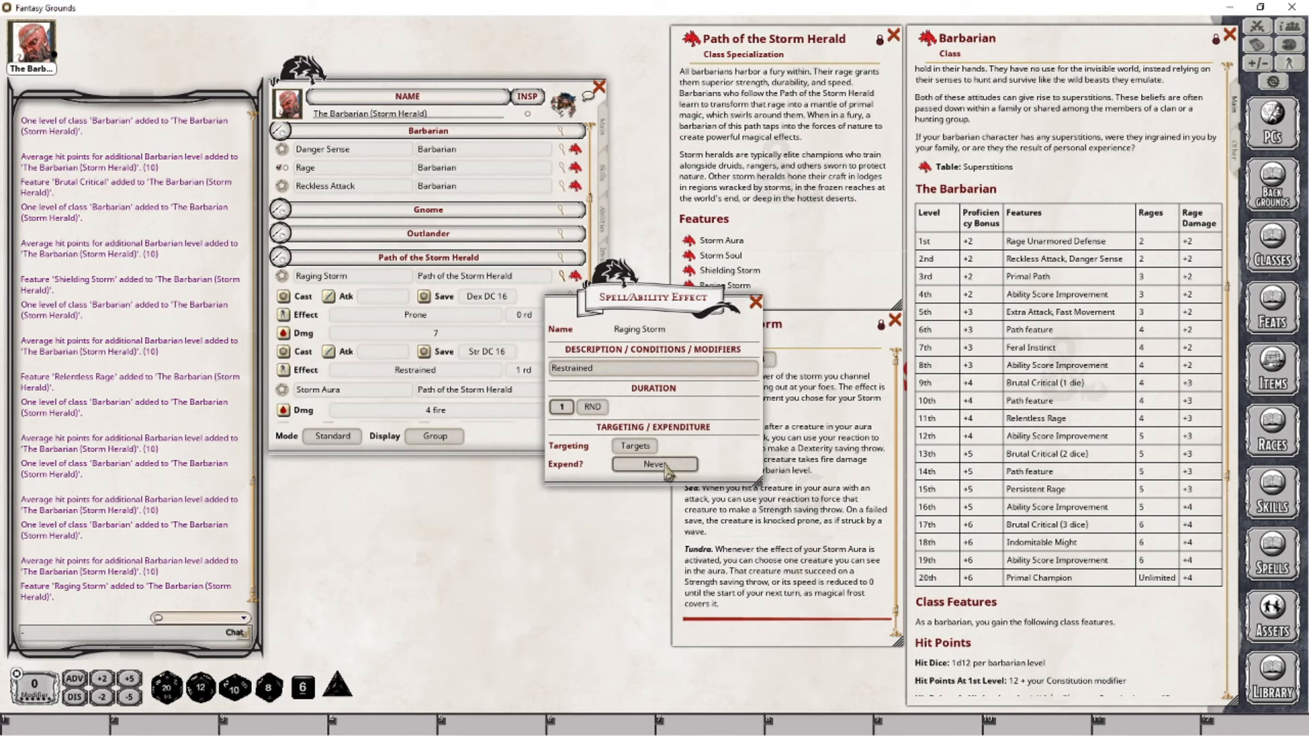
pyautogui.click(755, 302)
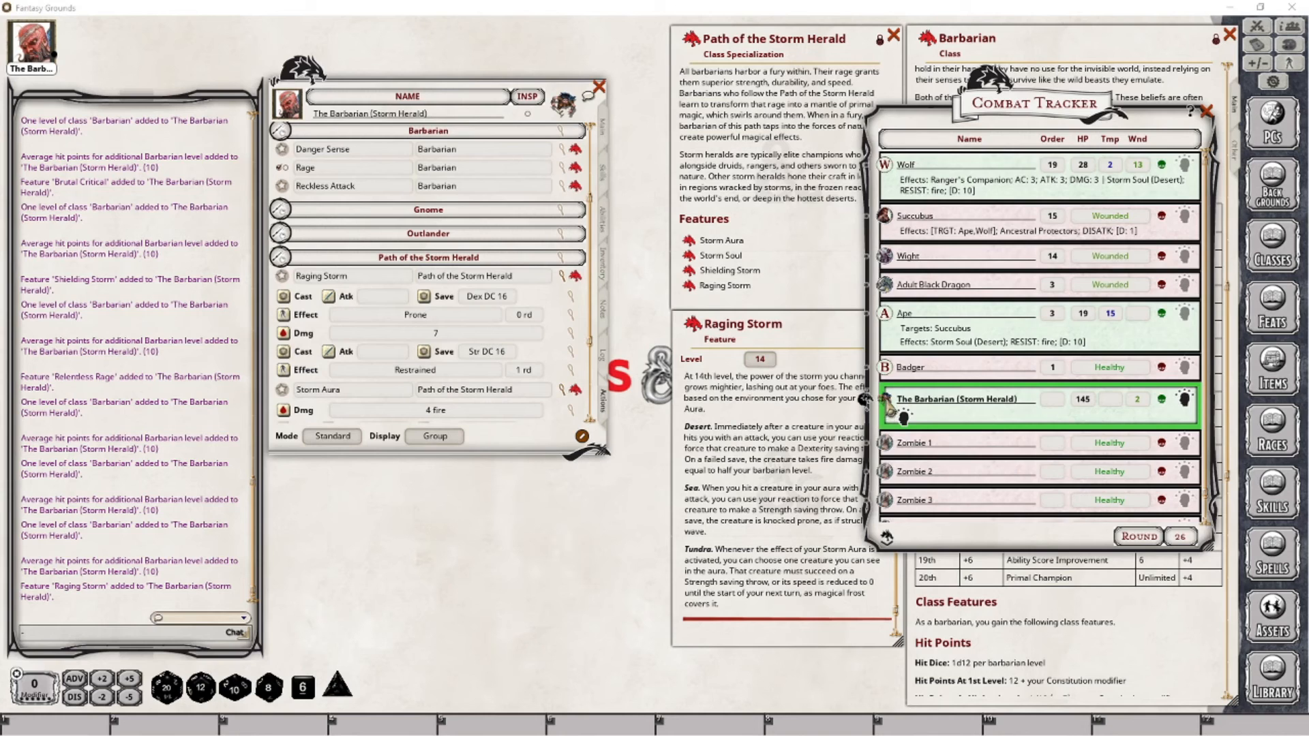
# Target the Succubus with the Barbarian and test Raging Storm's Dexterity save and damage against it.
pyautogui.moveTo(890, 408); pyautogui.dragTo(889, 223)
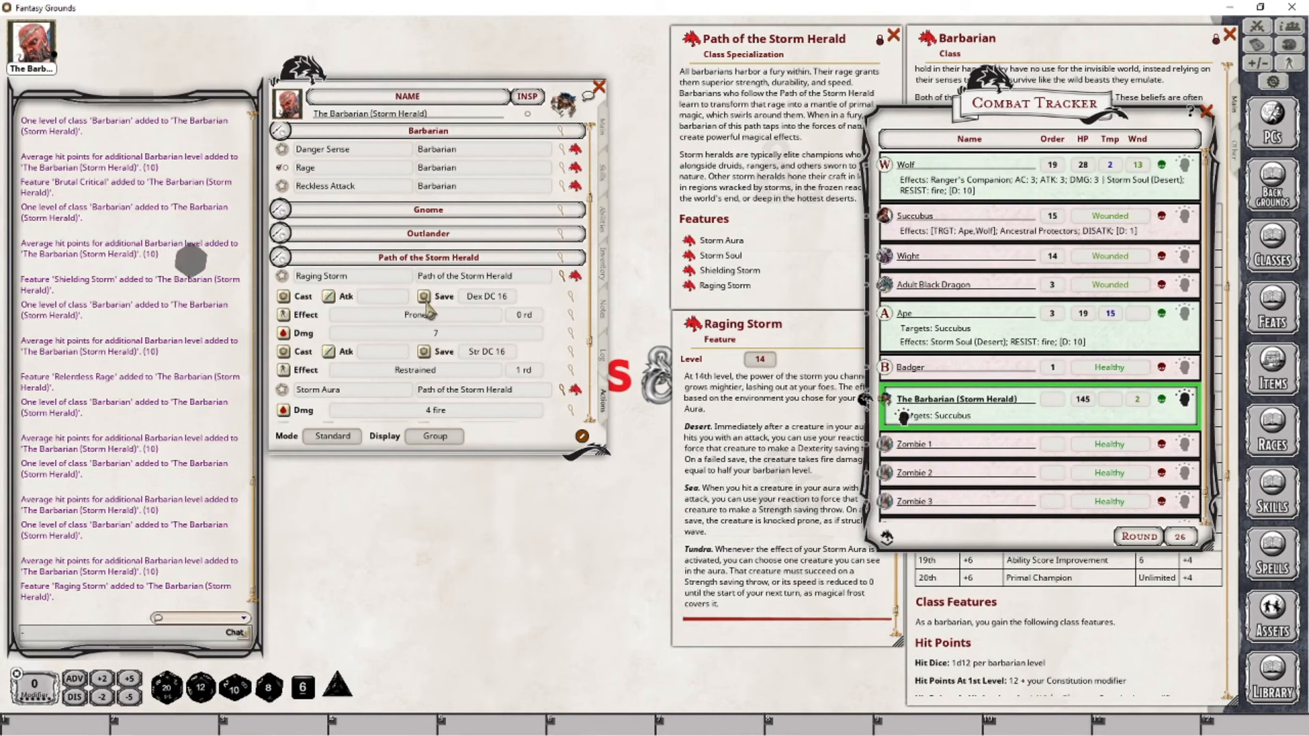
pyautogui.click(739, 461)
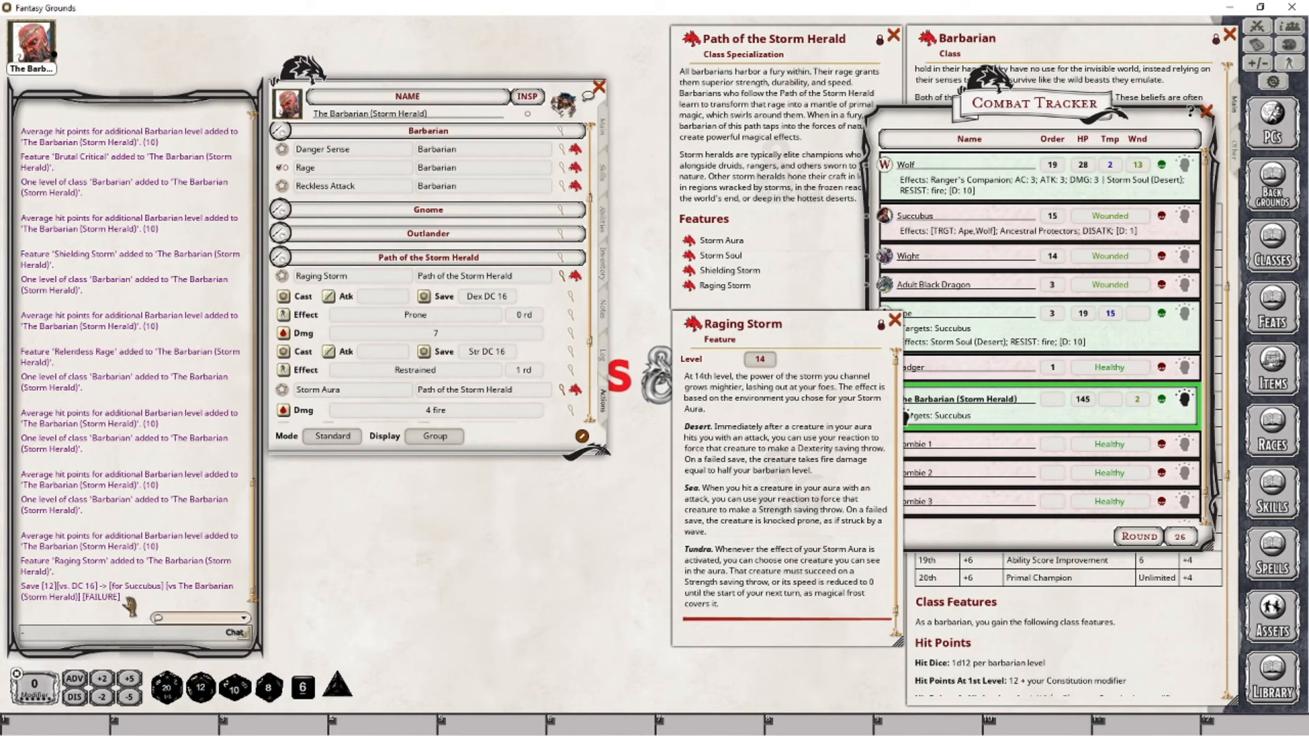
pyautogui.click(284, 333)
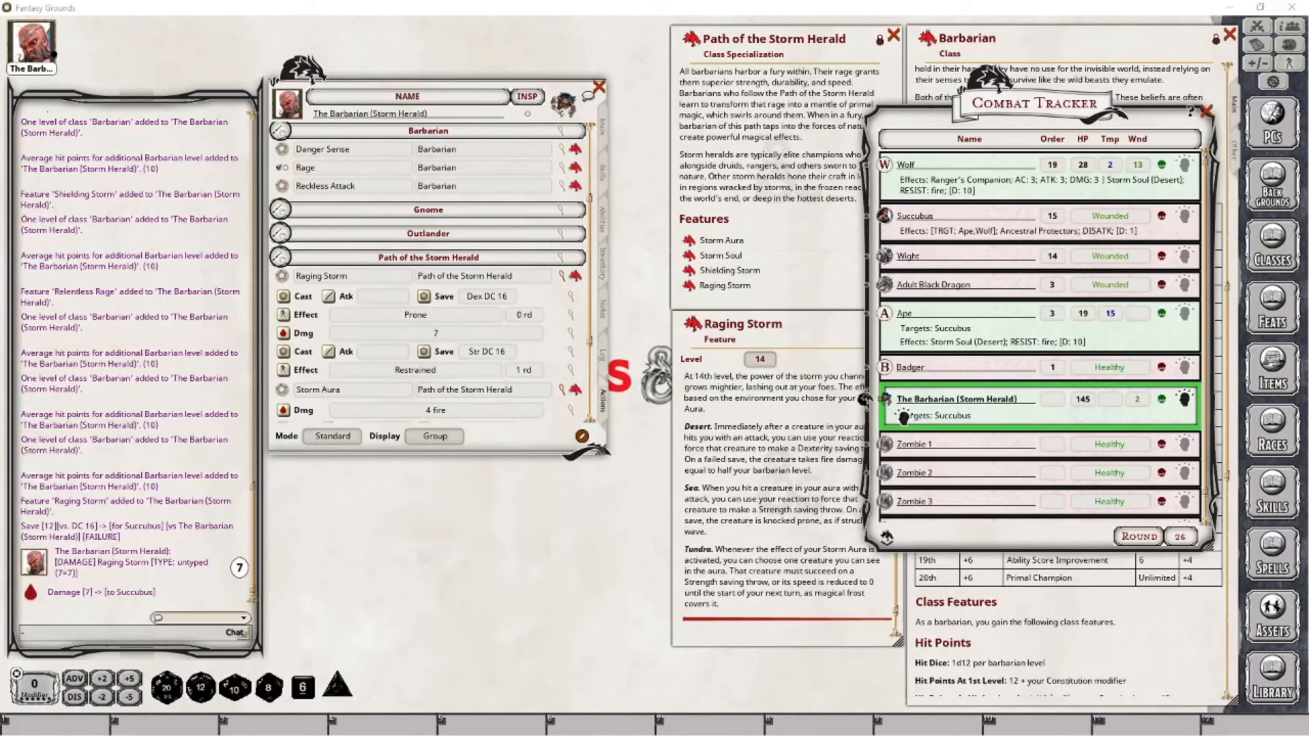
pyautogui.click(730, 515)
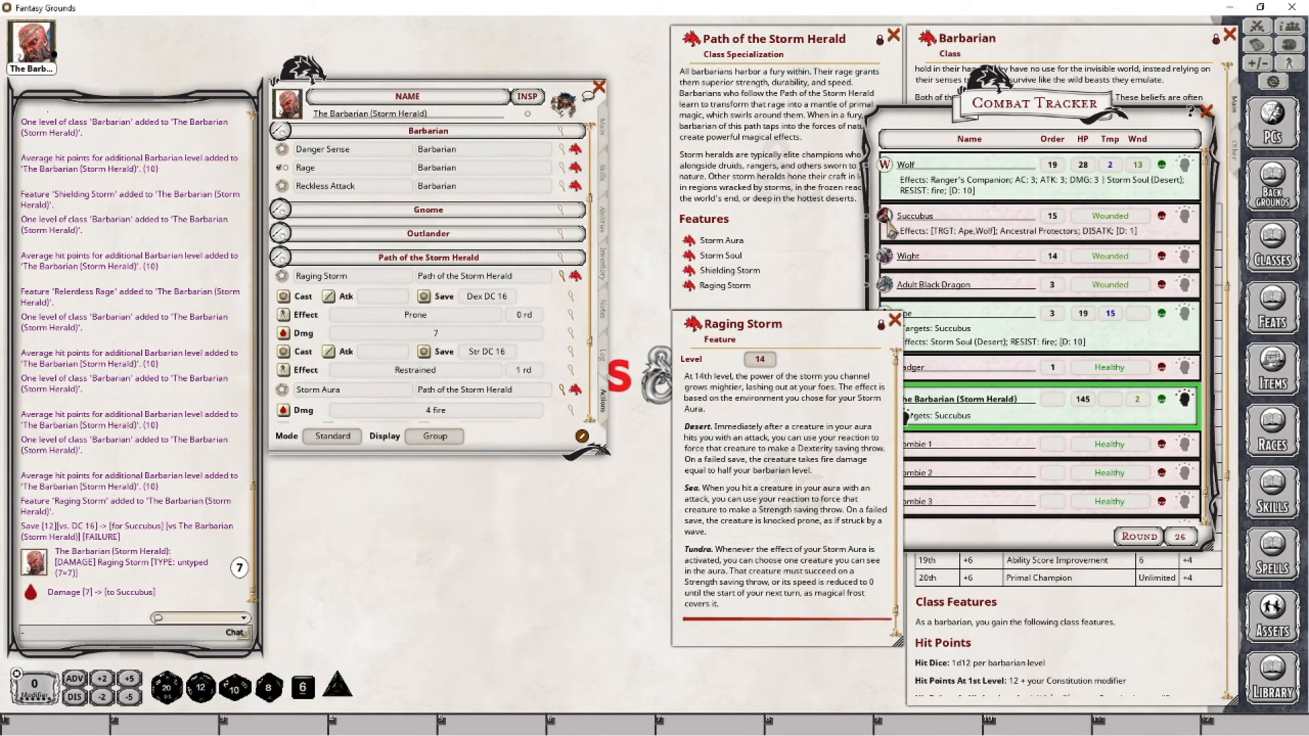
# Test Raging Storm's Sea option by rolling the Succubus's saving throw and applying the Prone effect to it.
pyautogui.click(984, 144)
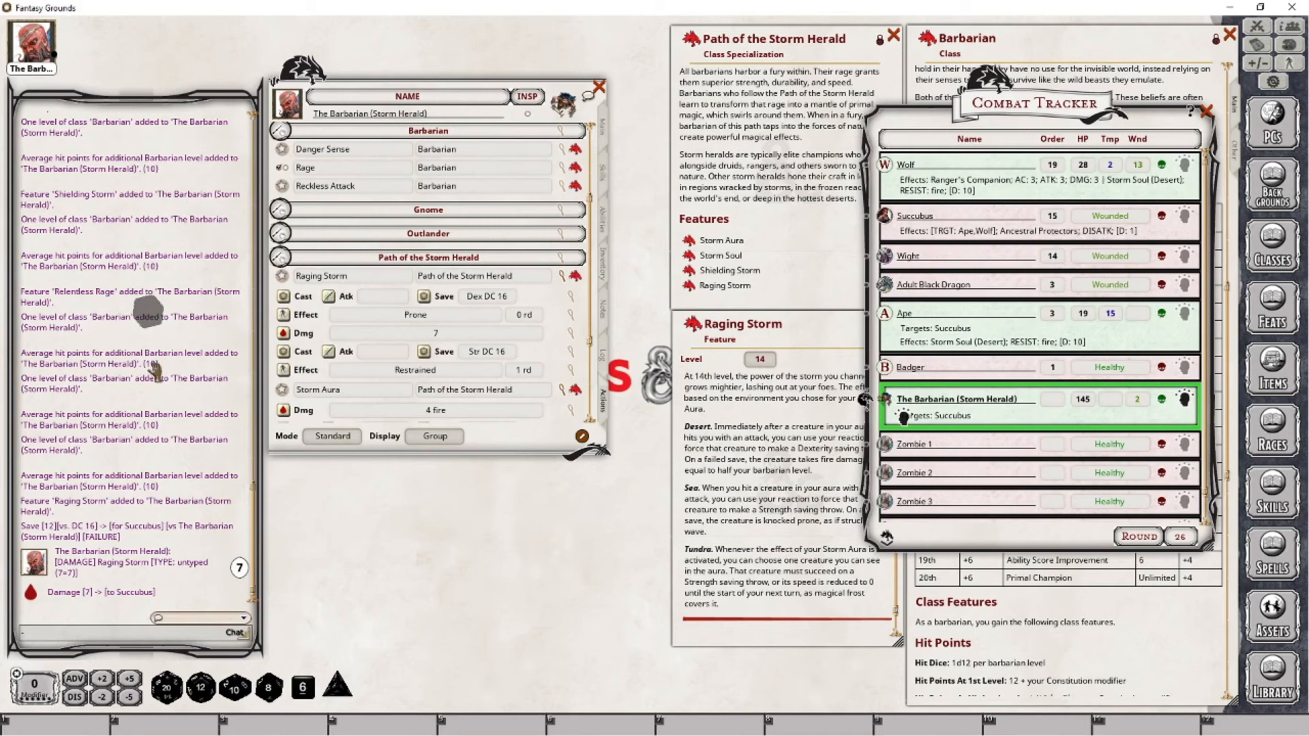
pyautogui.click(810, 534)
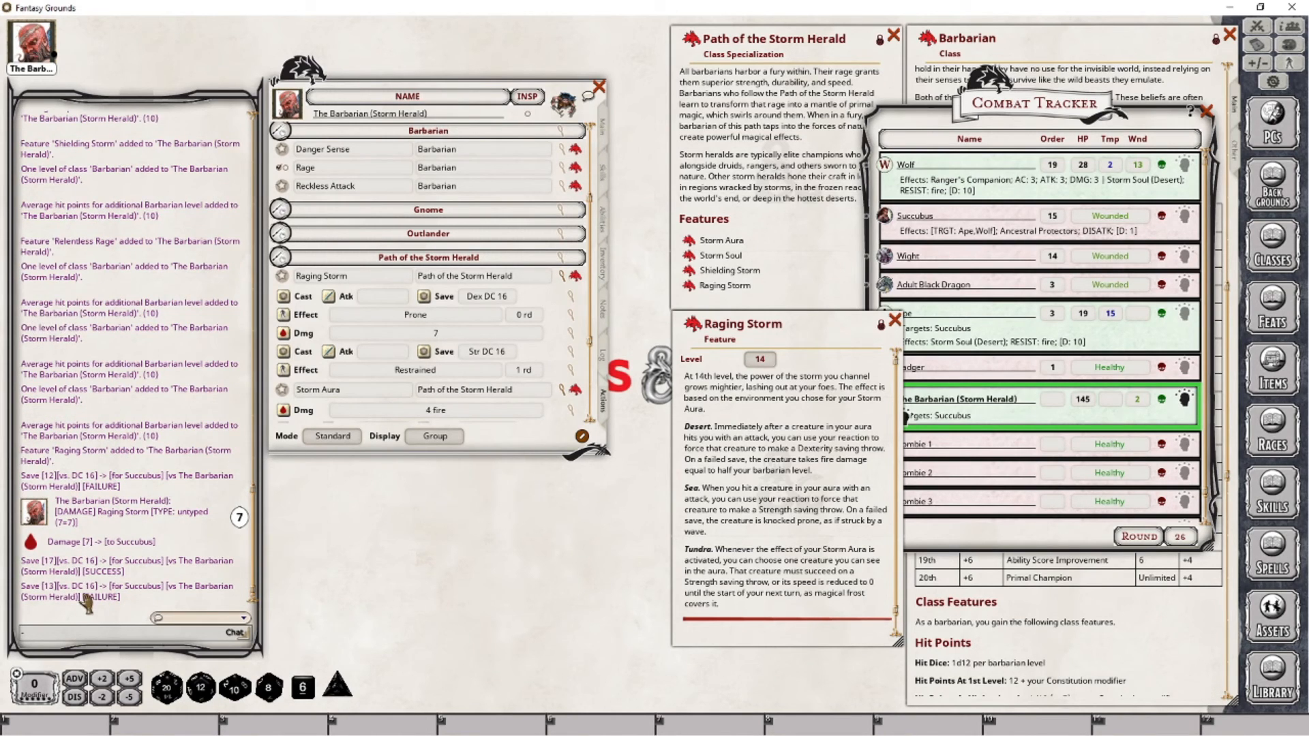
pyautogui.click(283, 315)
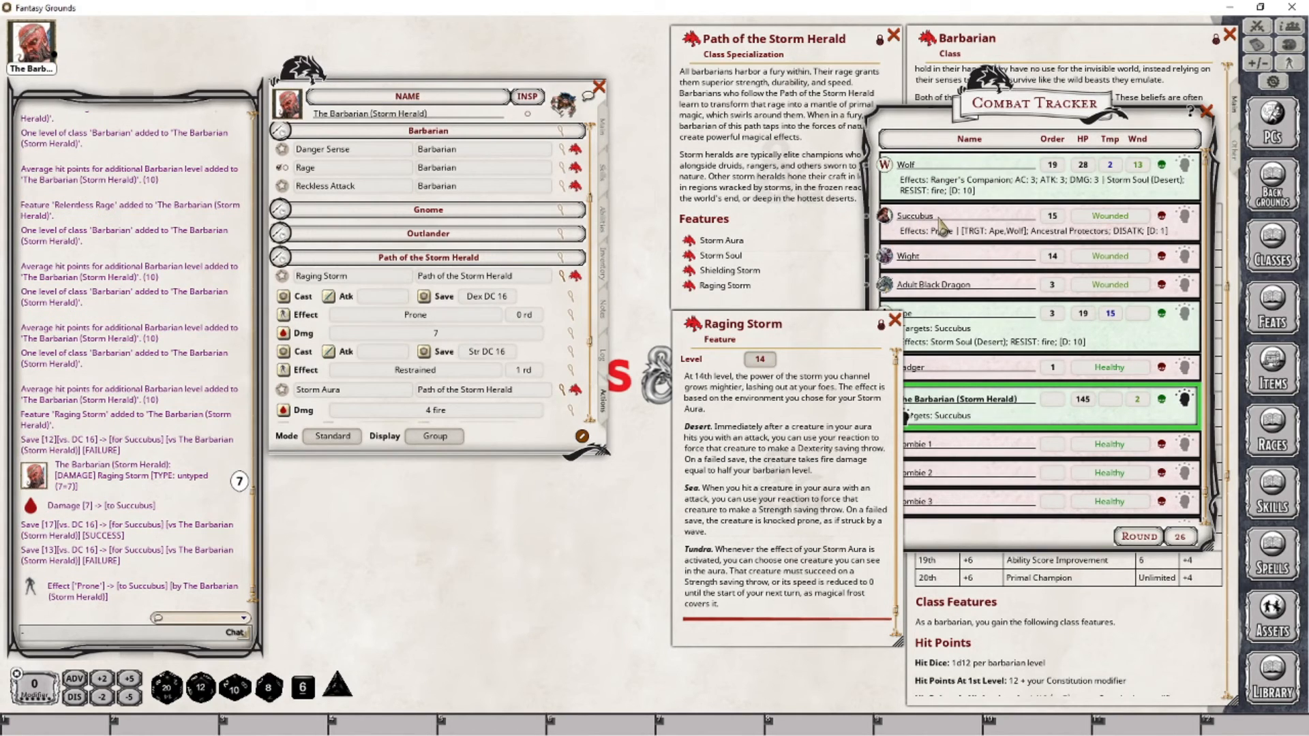
# Roll a Morningstar attack against the prone Succubus and clear the Succubus's effects in the Combat Tracker.
pyautogui.scroll(4, 496, 280)
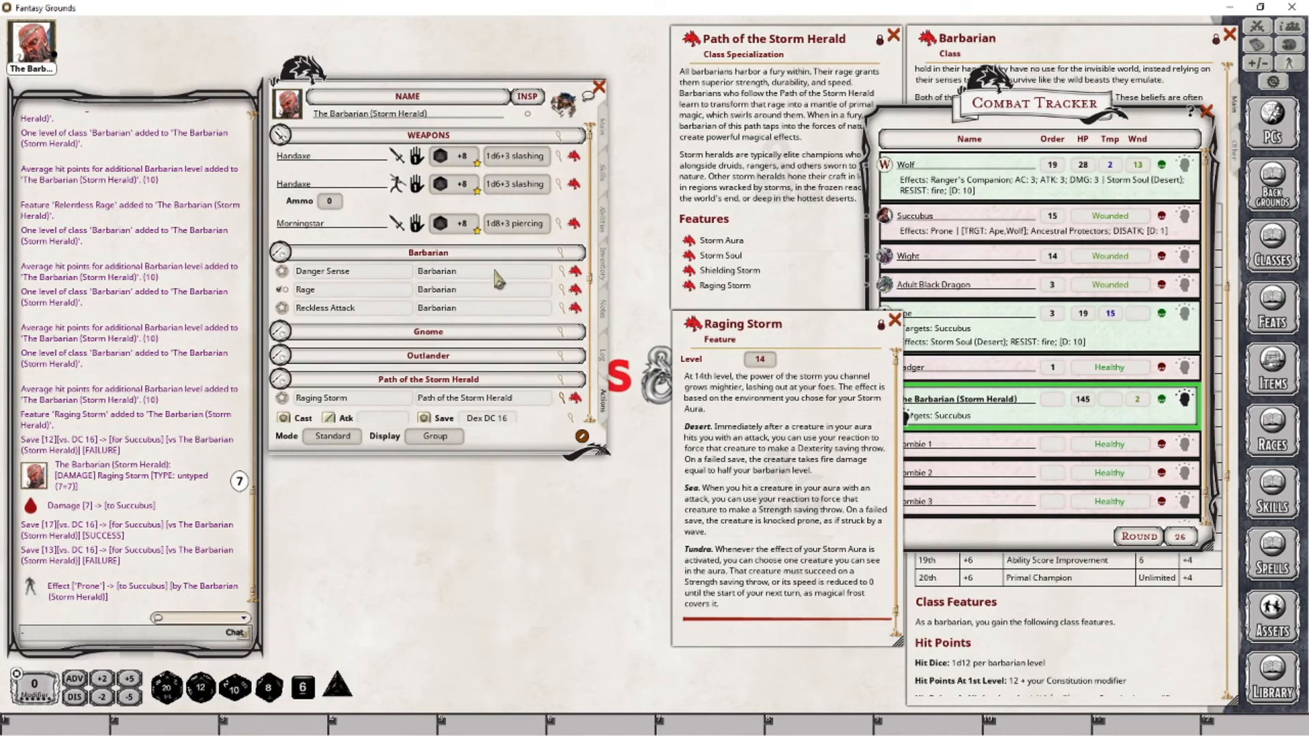
pyautogui.doubleClick(440, 227)
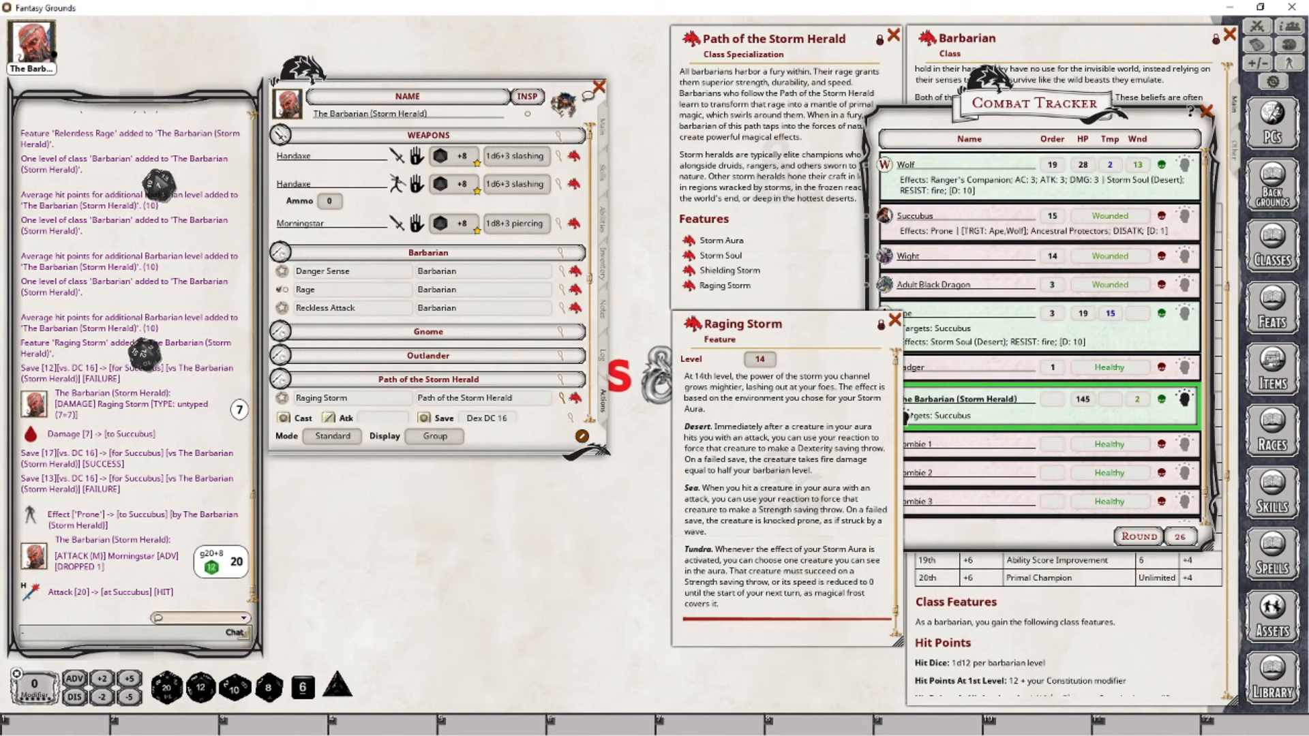
pyautogui.click(1184, 216)
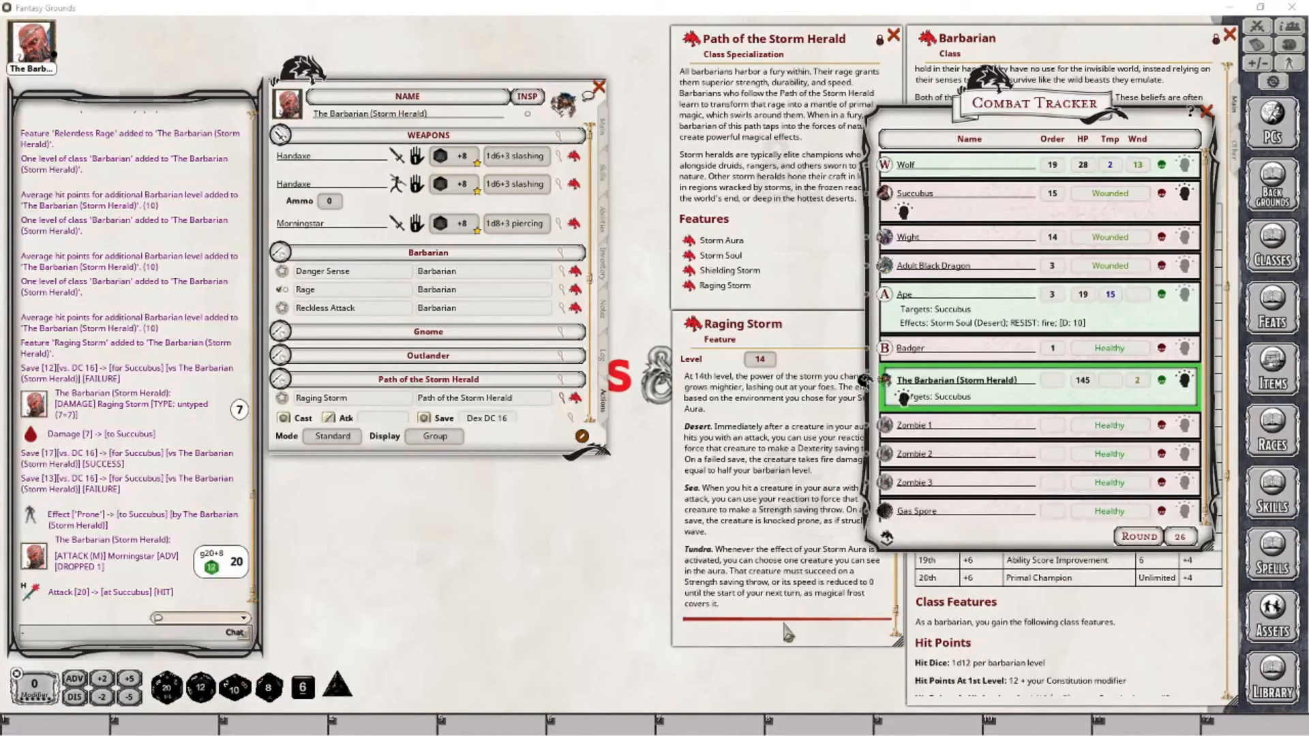
# Test Raging Storm's Tundra option with a Strength save against the Succubus, applying the Restrained effect and removing it from the Succubus.
pyautogui.click(784, 587)
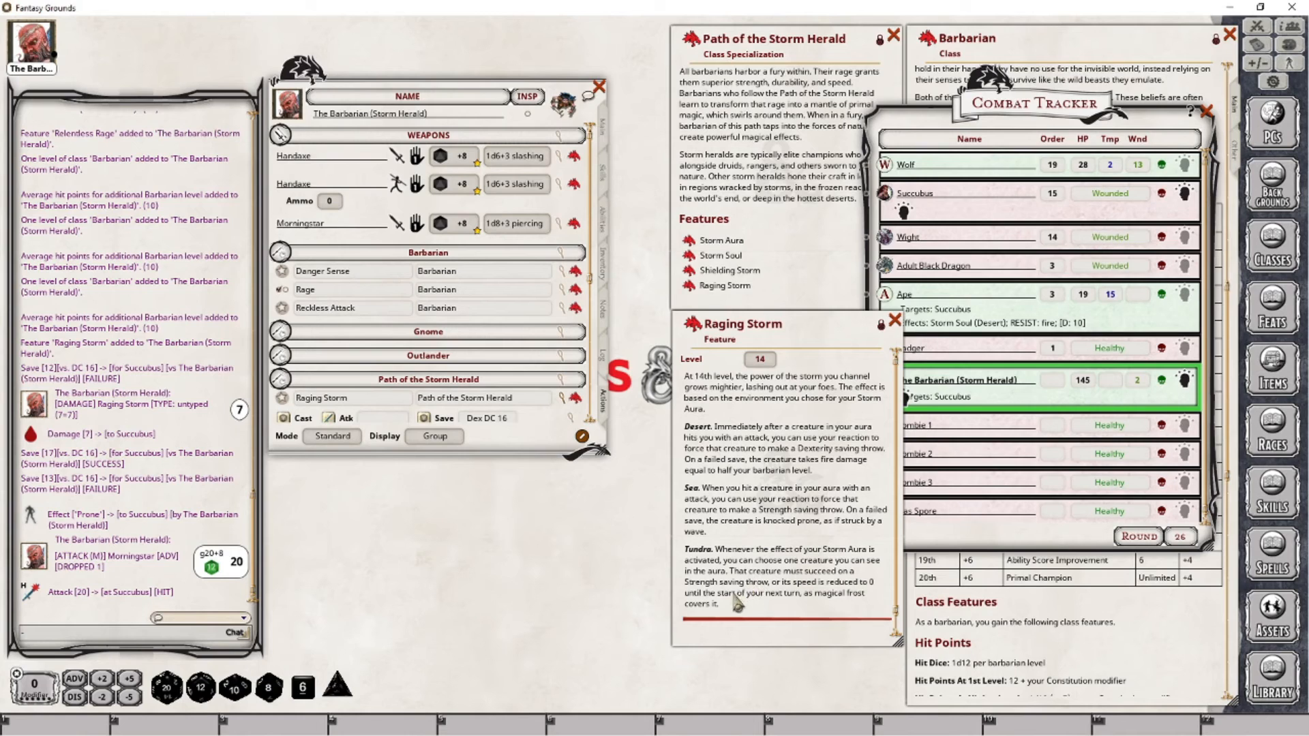
pyautogui.click(1000, 542)
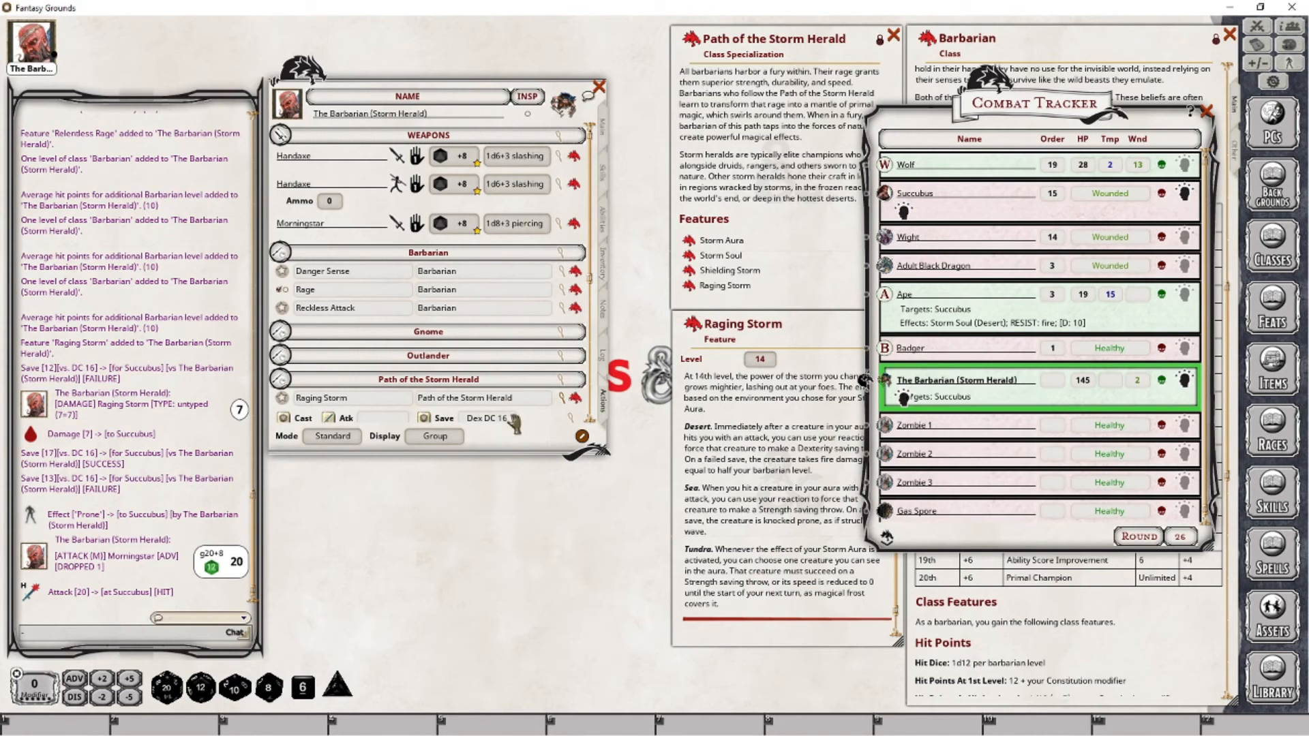
pyautogui.scroll(-5, 523, 368)
pyautogui.scroll(-1, 522, 346)
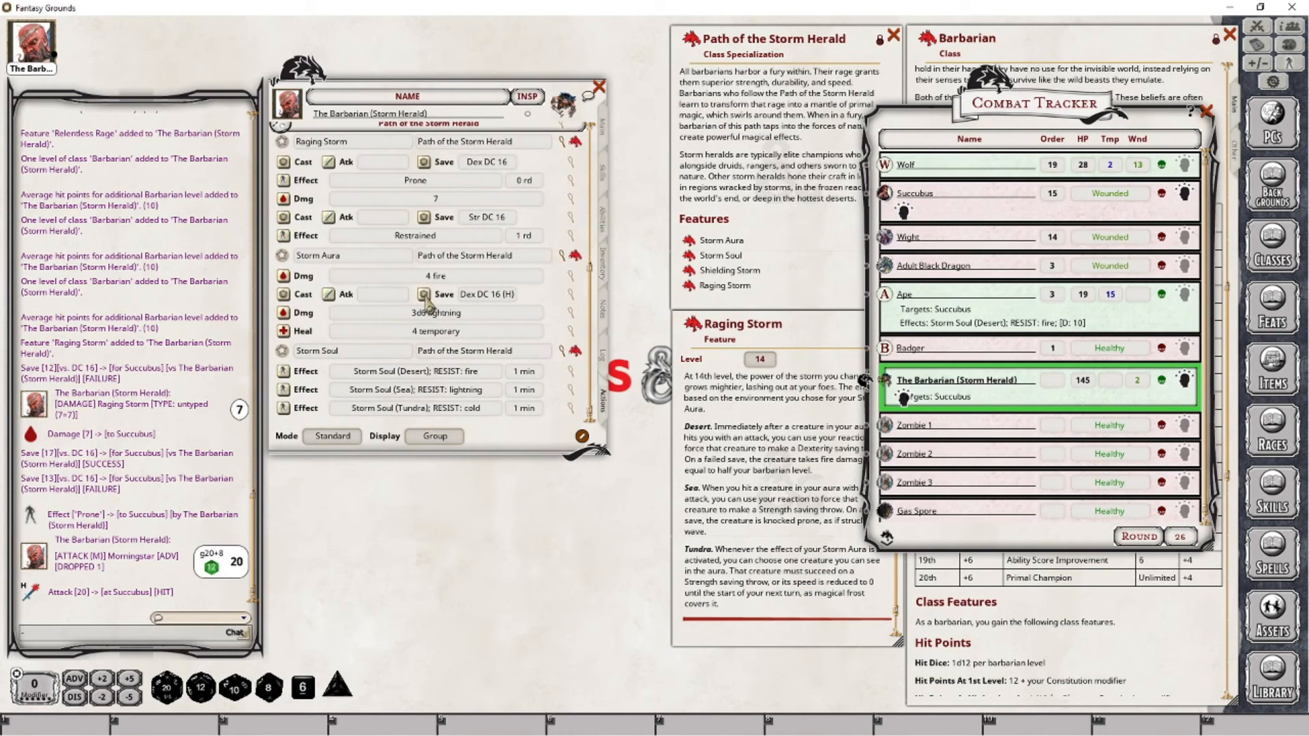
pyautogui.scroll(3, 441, 159)
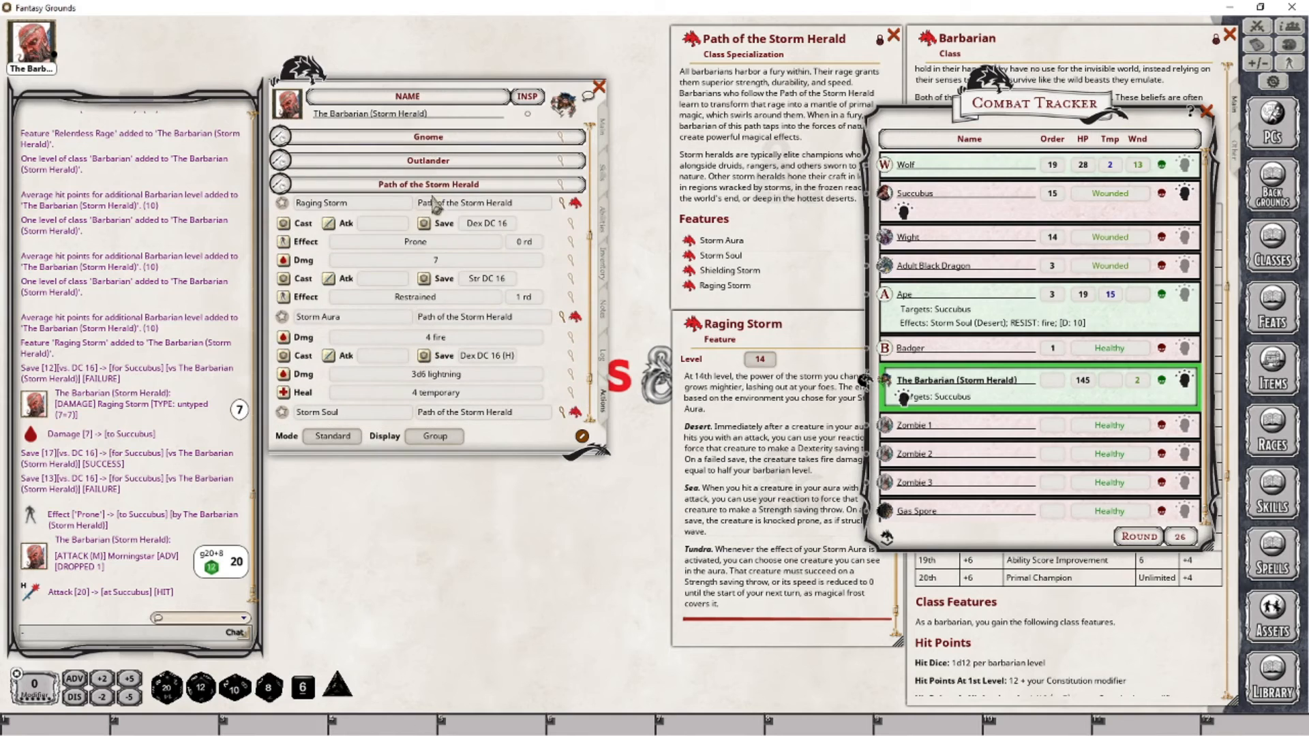
pyautogui.click(427, 282)
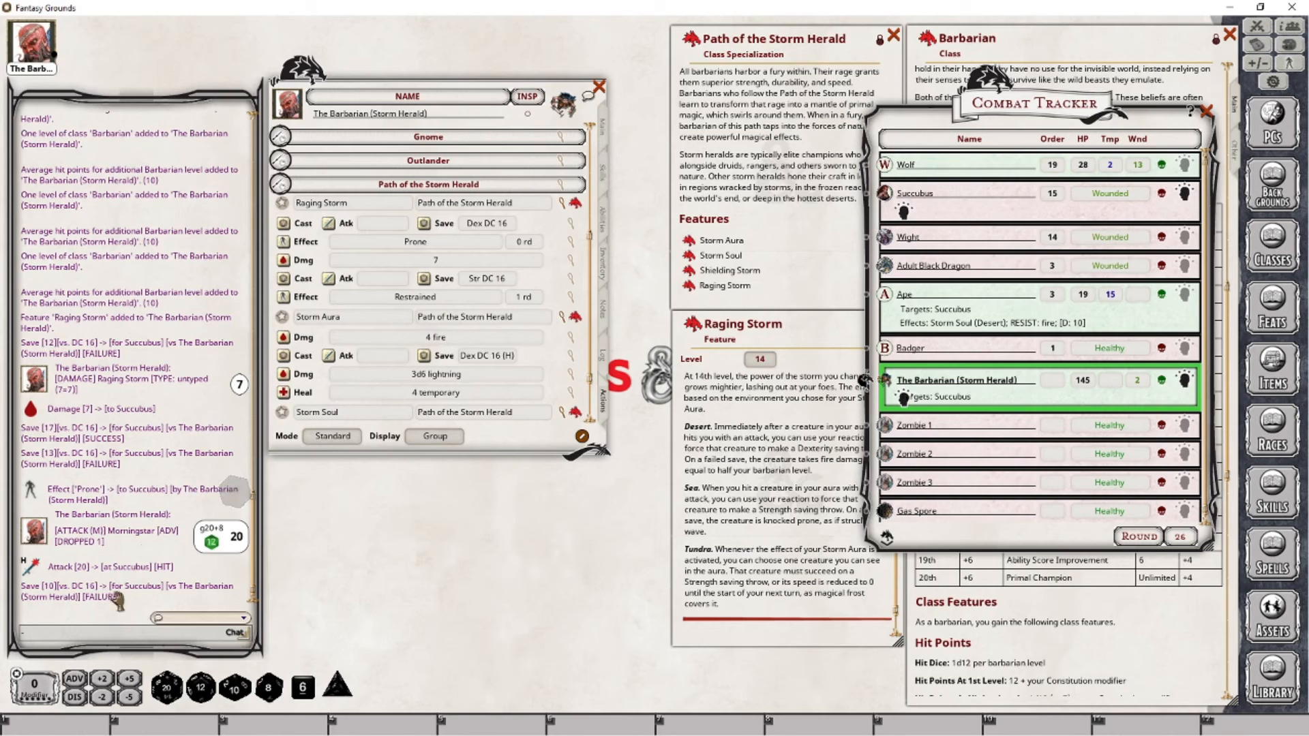
pyautogui.click(283, 298)
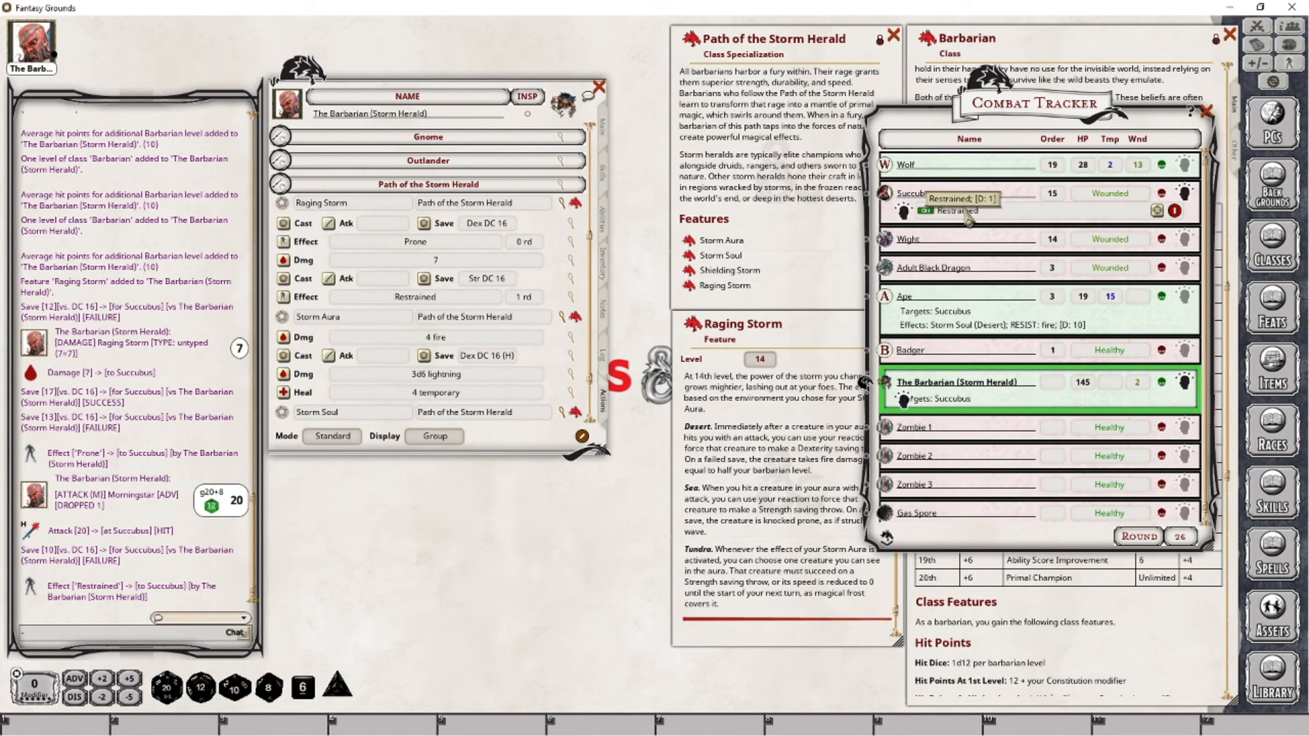
pyautogui.click(1173, 211)
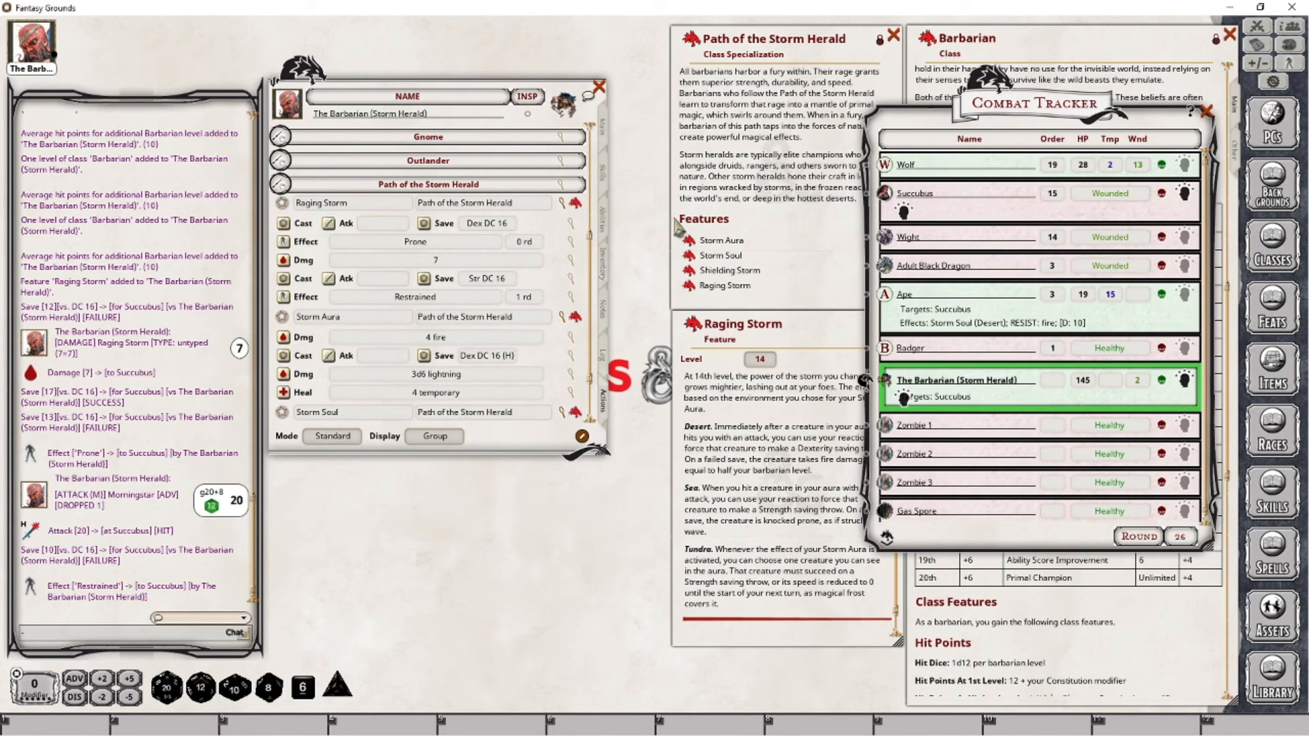
# Delete the Restrained effect action from the Raging Storm power and close the Raging Storm description and the Combat Tracker.
pyautogui.click(824, 558)
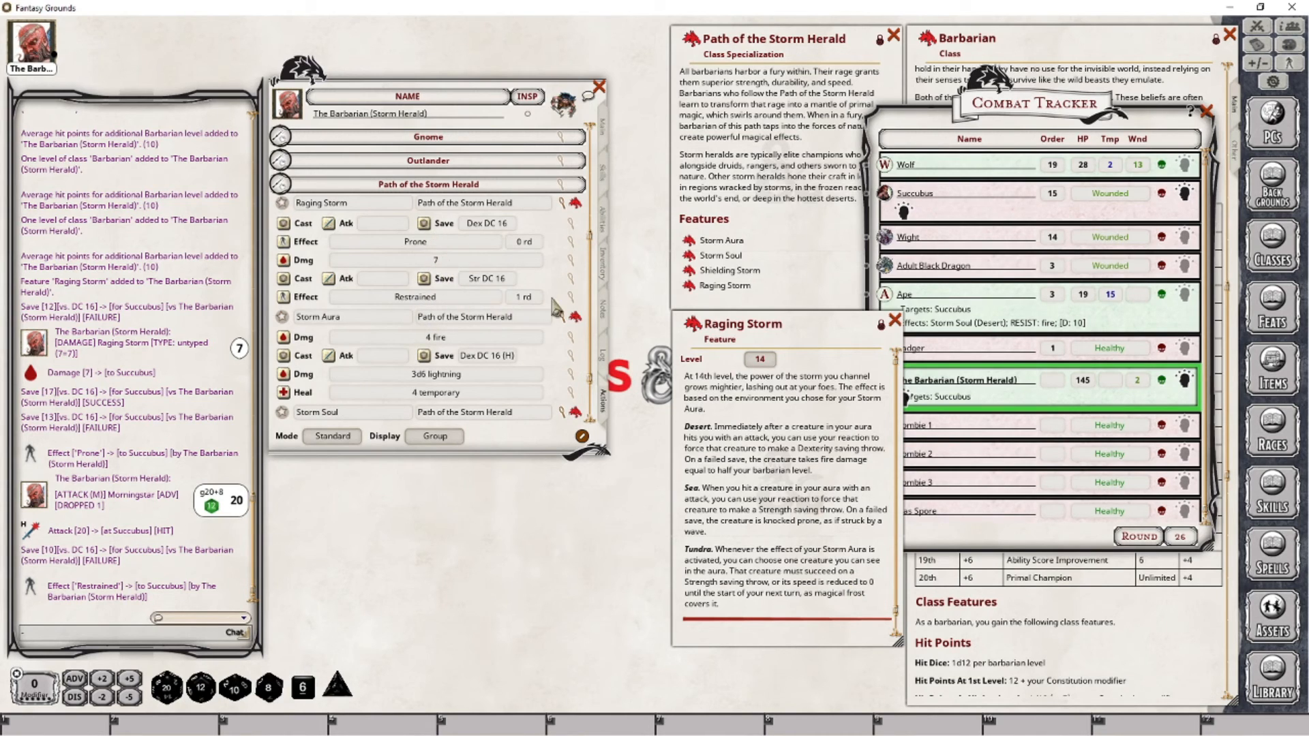
pyautogui.rightClick(516, 298)
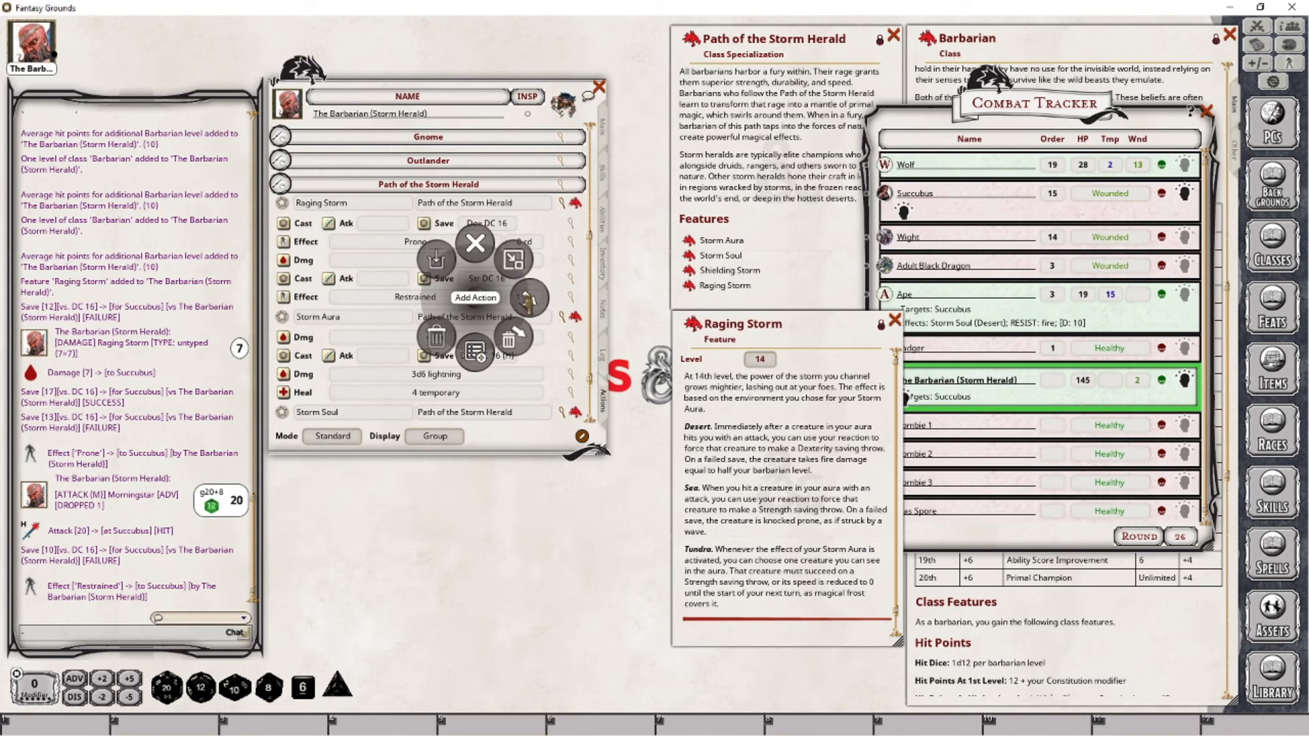
pyautogui.click(409, 300)
pyautogui.rightClick(484, 294)
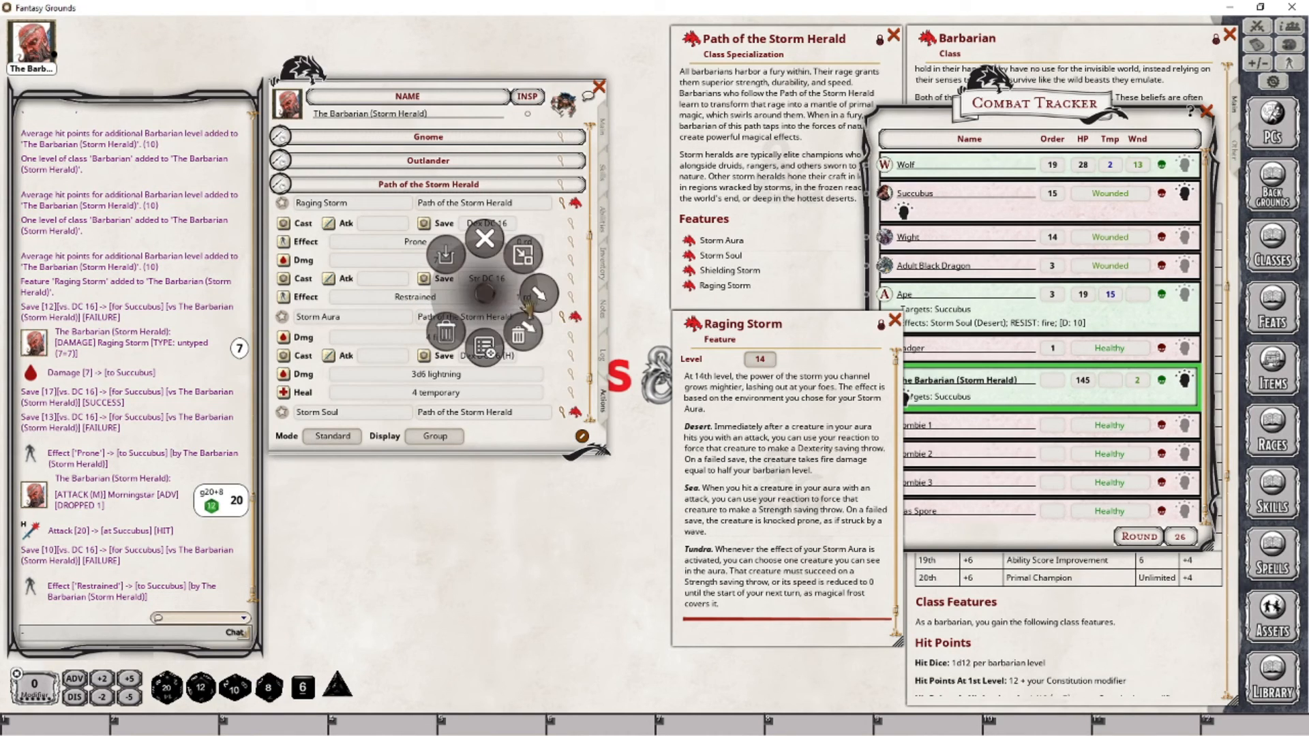
pyautogui.click(523, 327)
pyautogui.click(575, 328)
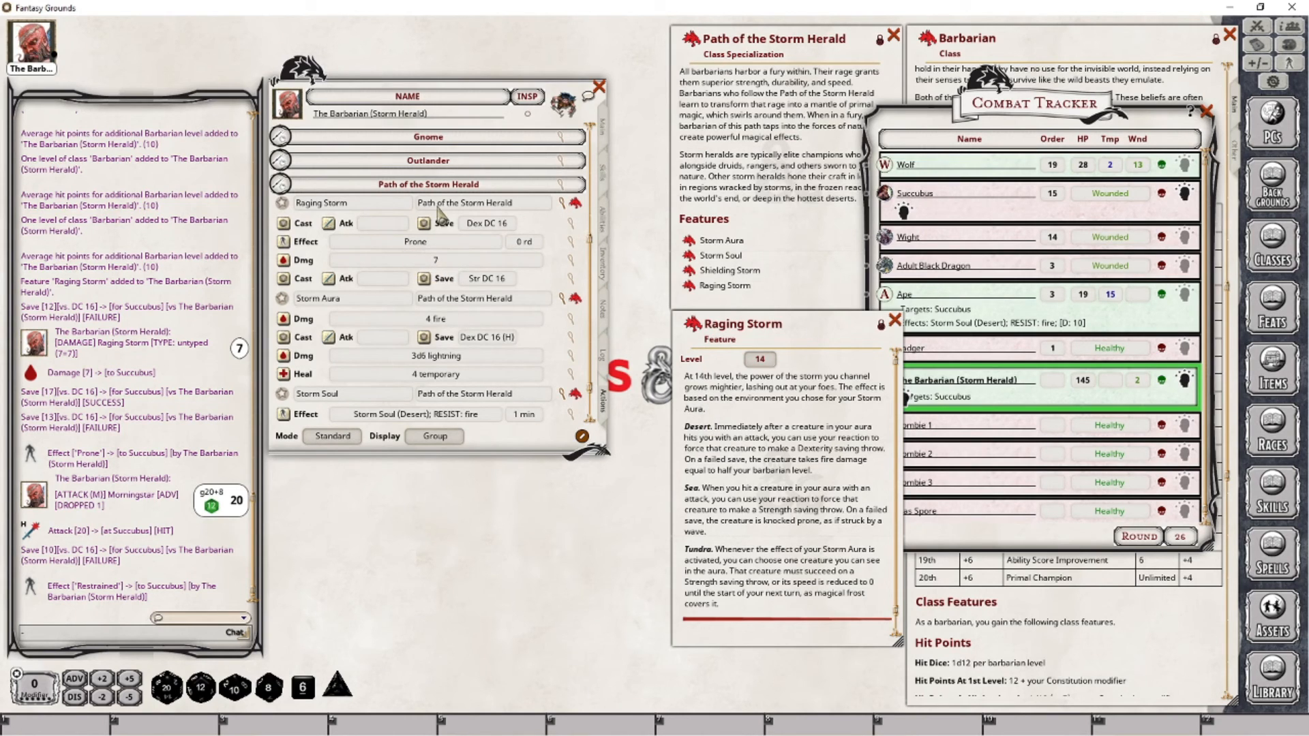
pyautogui.click(895, 321)
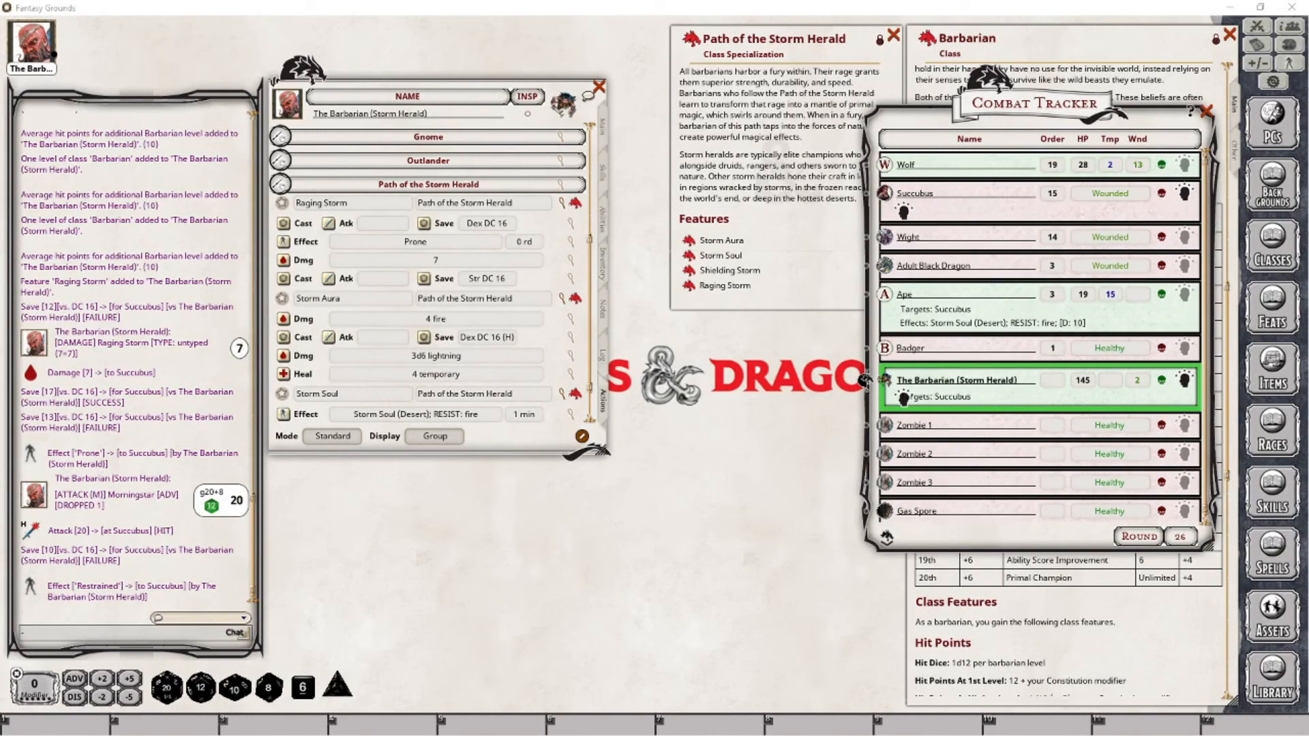
pyautogui.click(1206, 111)
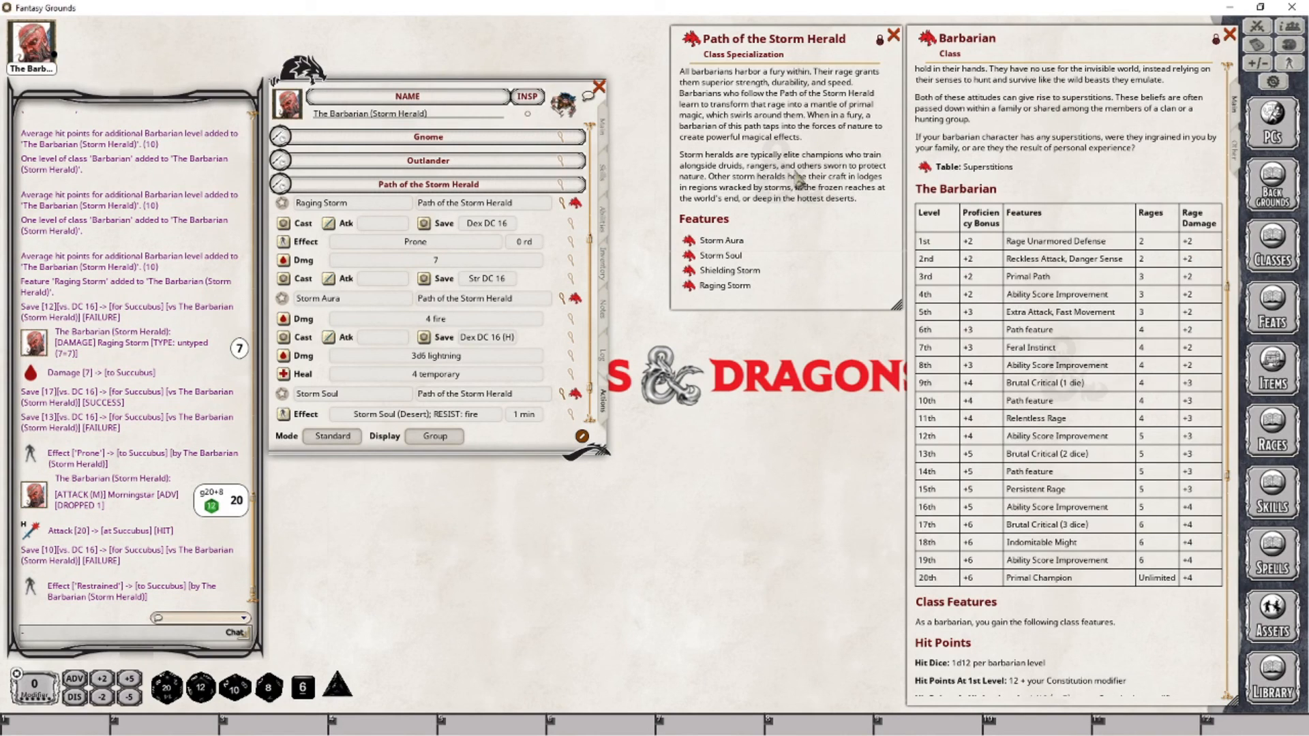
# Open the Storm Aura feature description and add a Barbarian level to the character to reach level 15.
pyautogui.click(696, 243)
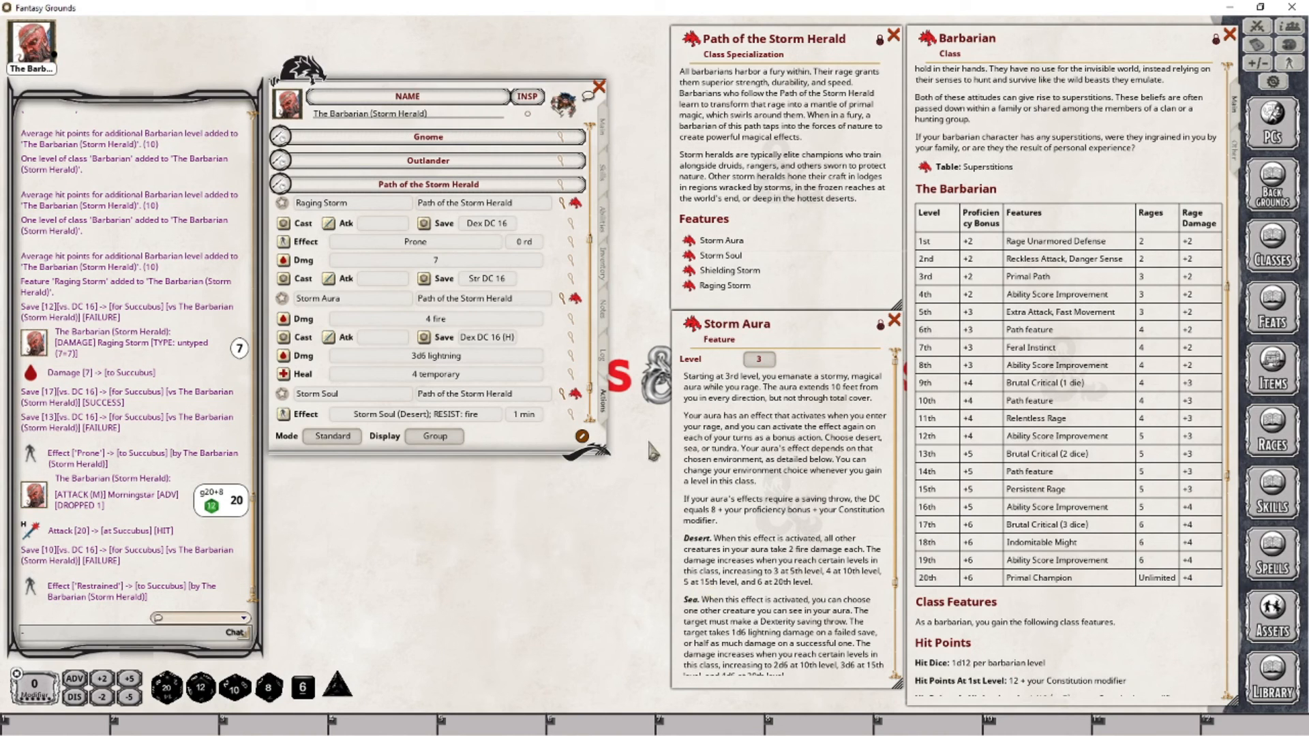
pyautogui.click(602, 127)
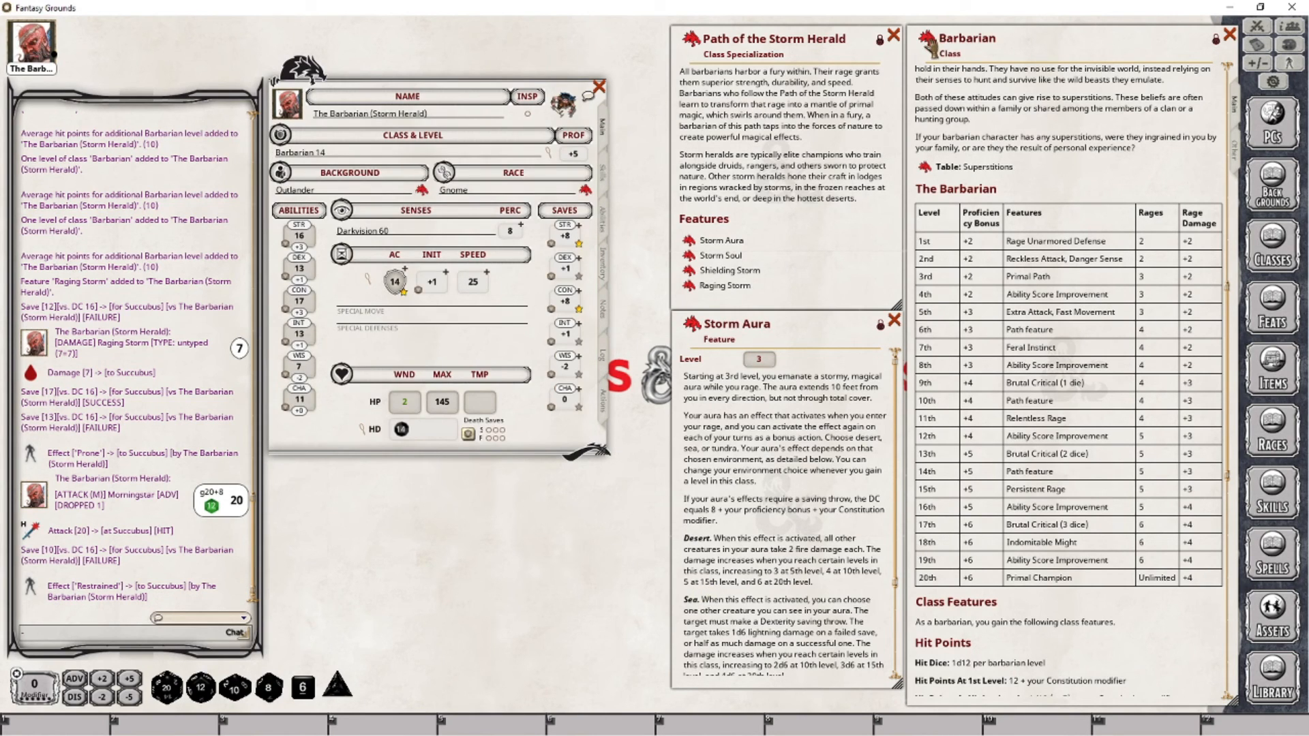
pyautogui.moveTo(348, 145); pyautogui.dragTo(347, 146)
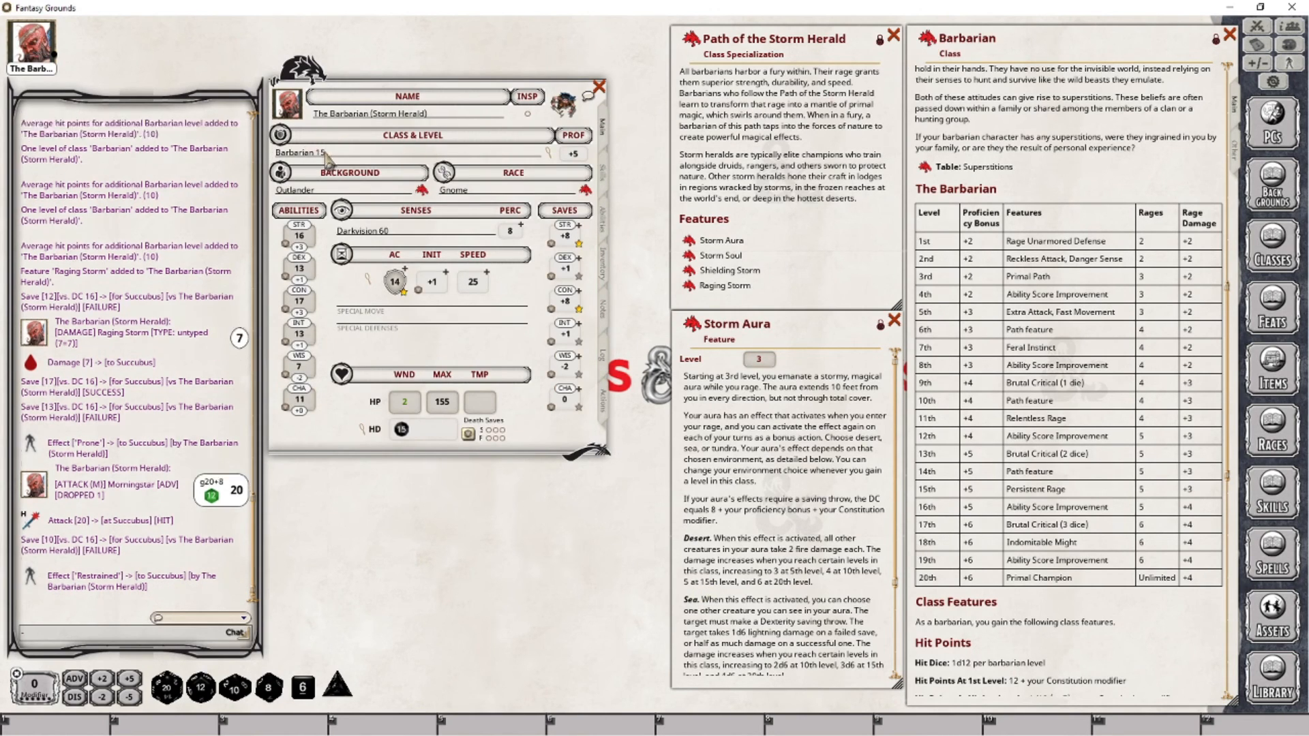
# Set the bonus of Storm Aura's fire damage action to 5.
pyautogui.click(602, 403)
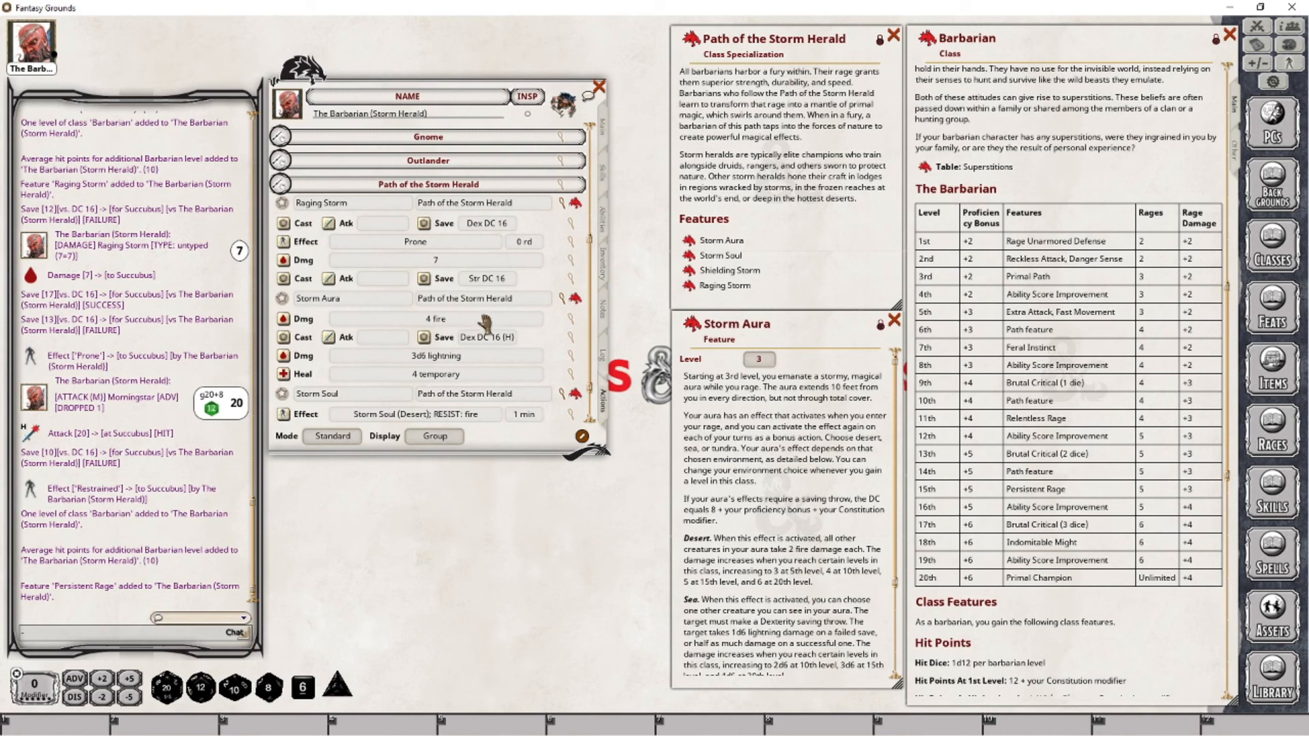
pyautogui.click(570, 317)
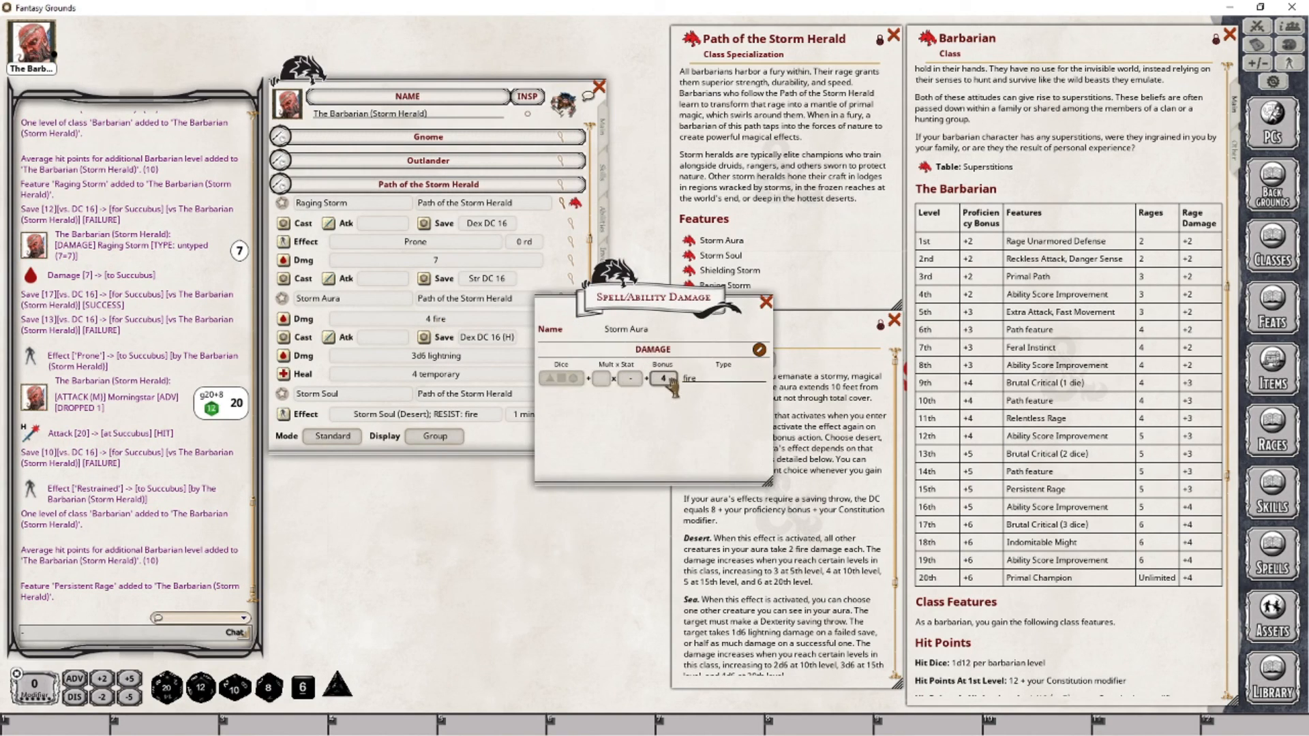
pyautogui.scroll(1, 672, 380)
pyautogui.click(765, 302)
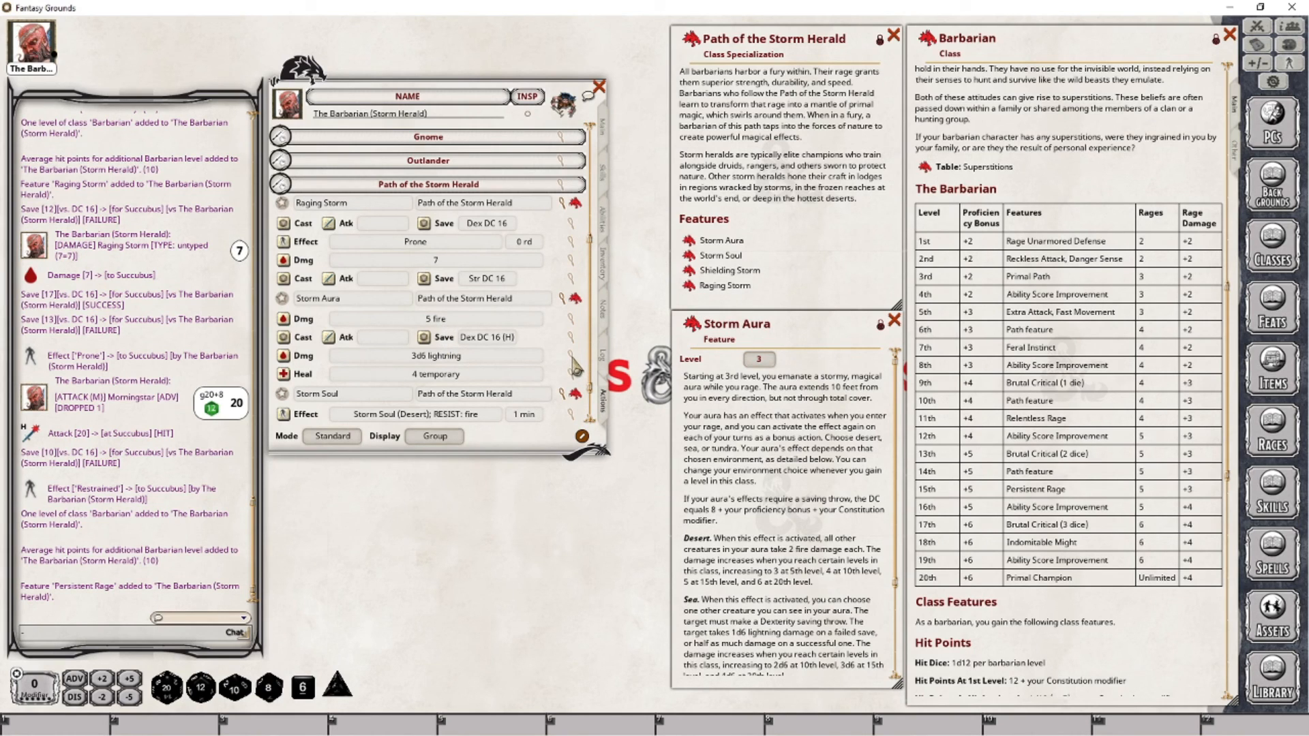
# Set the bonus of Storm Aura's temporary hit point heal action to 5.
pyautogui.scroll(-1, 784, 555)
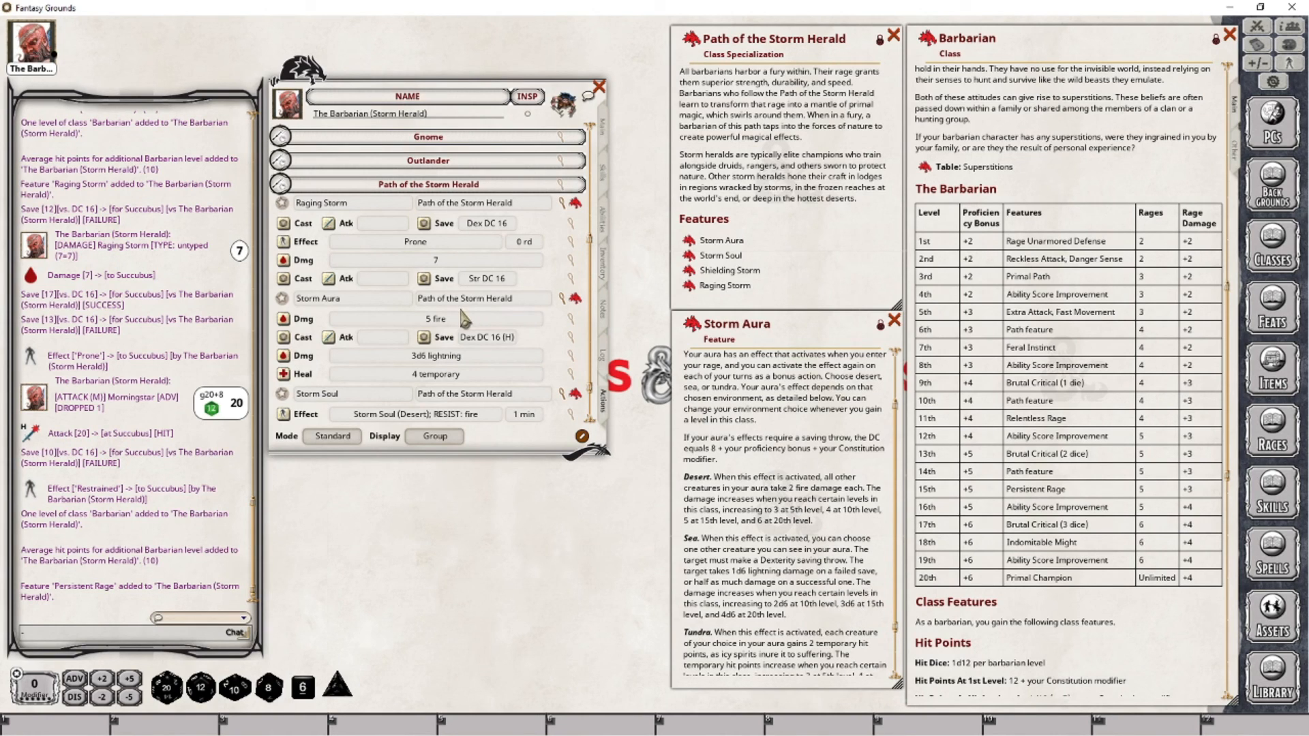
pyautogui.click(571, 374)
pyautogui.click(669, 437)
pyautogui.write('5')
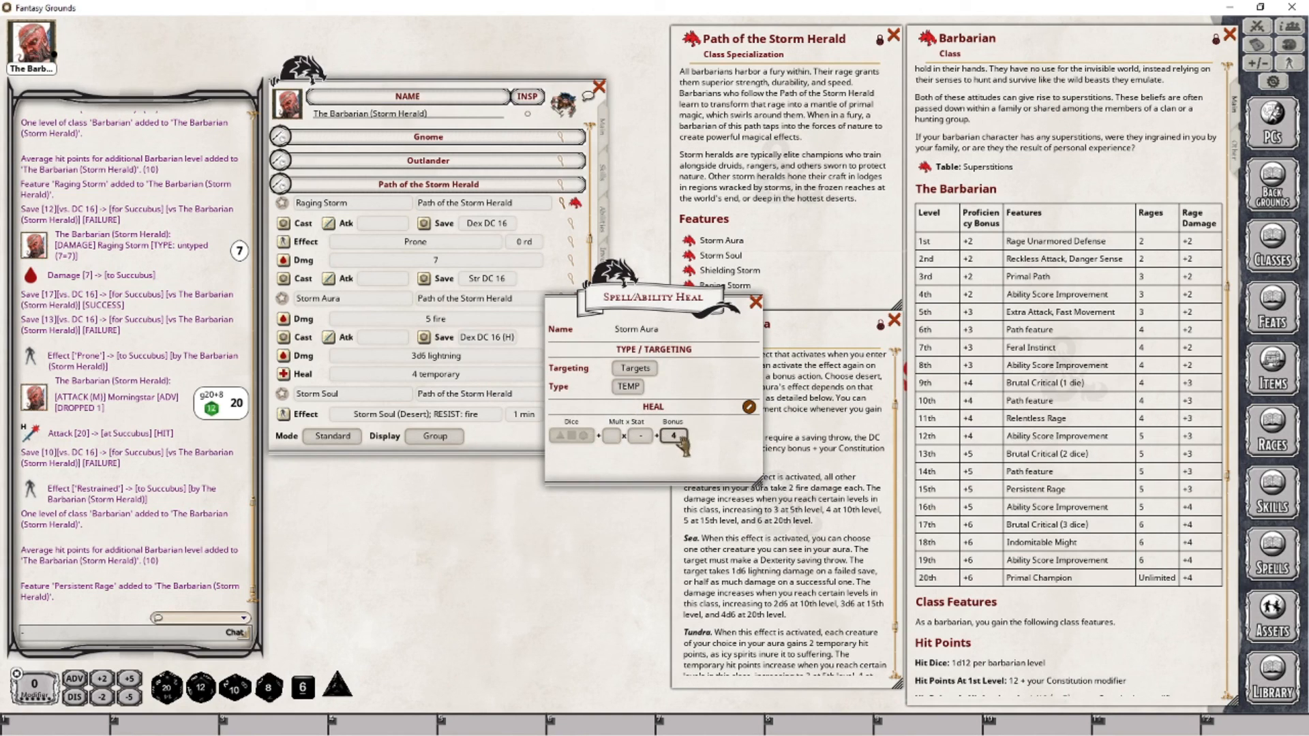
pyautogui.click(756, 303)
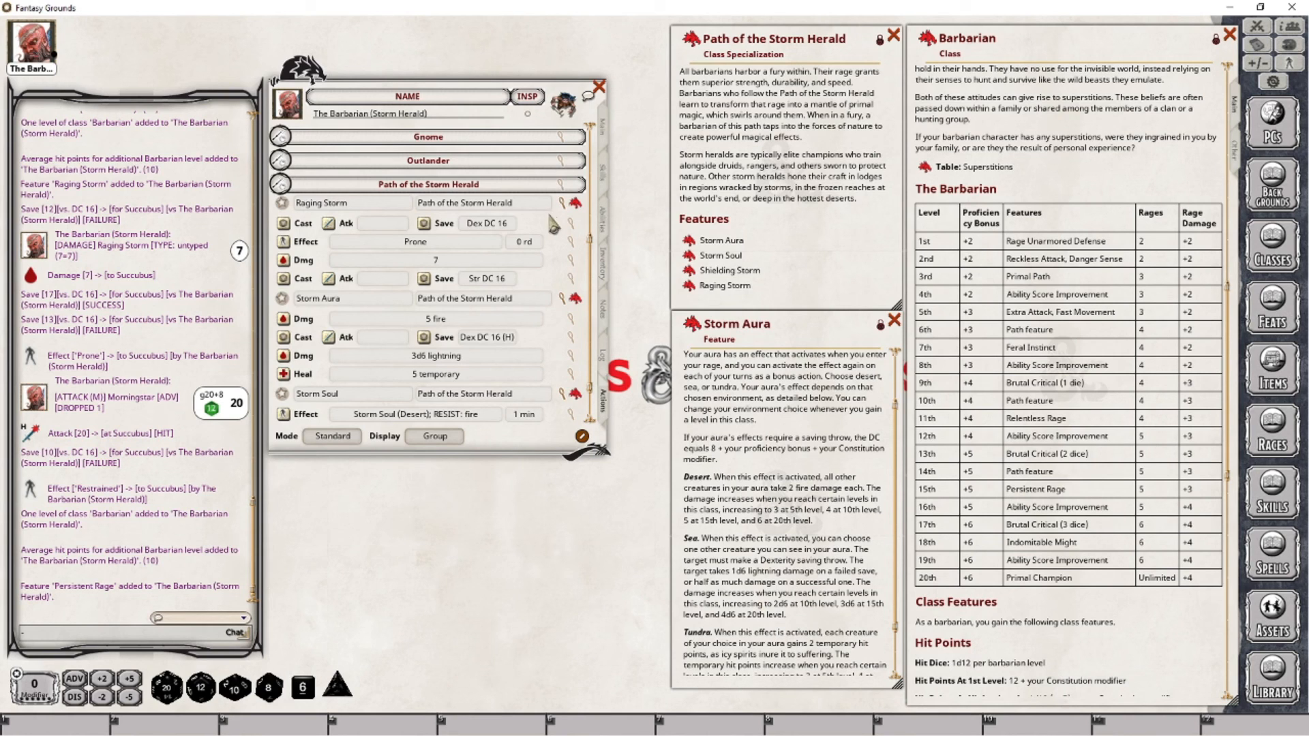
# Level the character up to Barbarian 20 by repeatedly adding the Barbarian class to its class and level entry.
pyautogui.scroll(10, 507, 276)
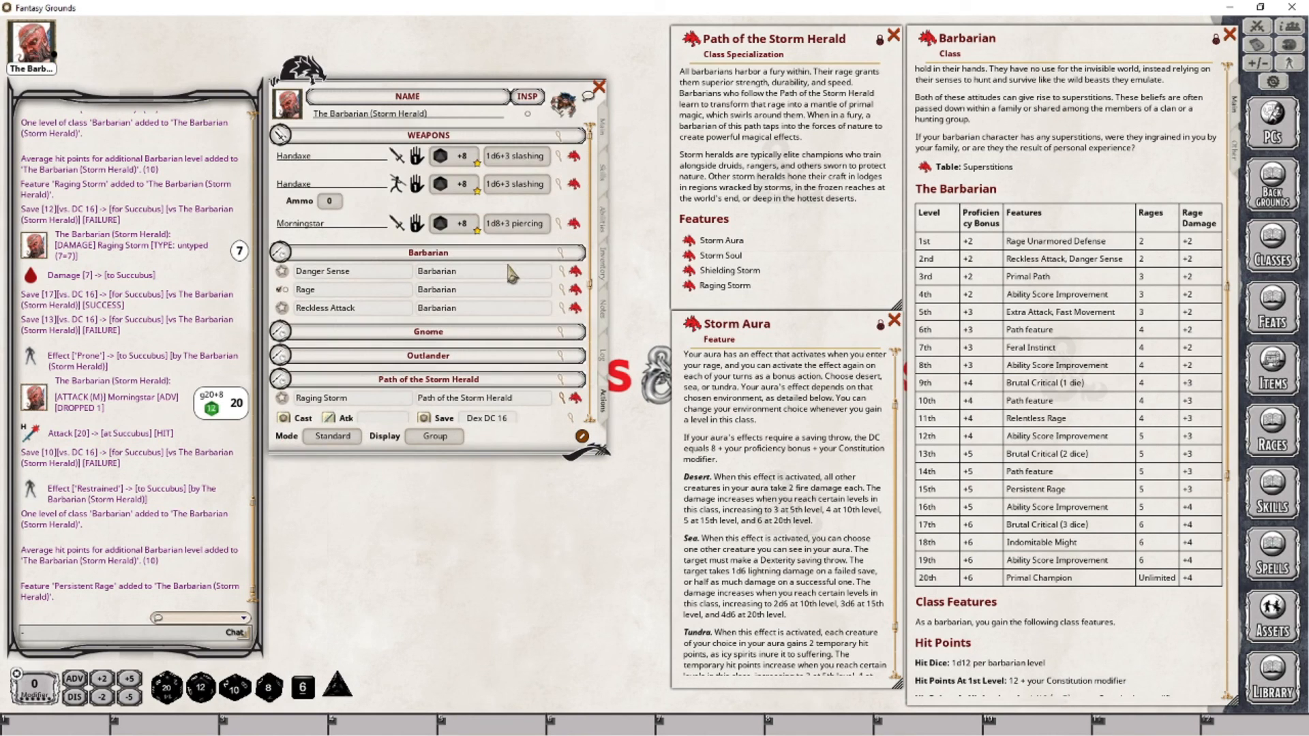
pyautogui.click(603, 127)
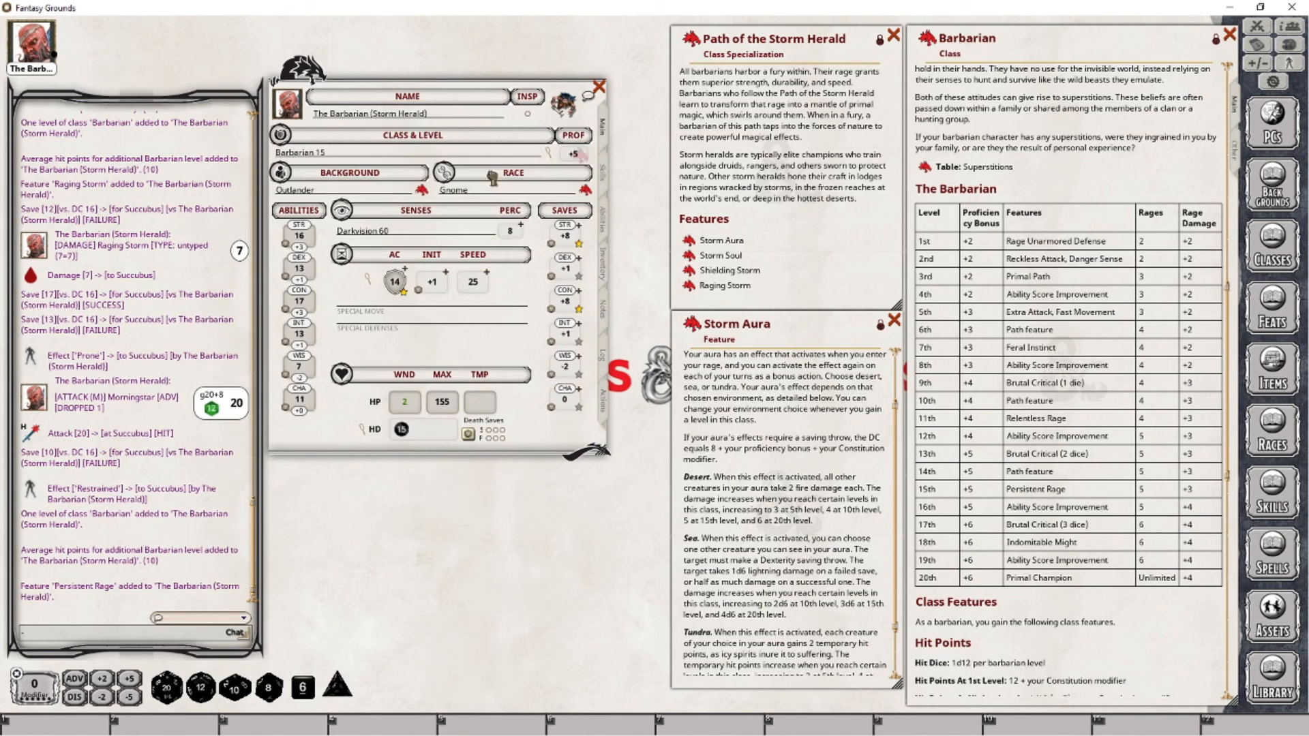
pyautogui.moveTo(334, 154); pyautogui.dragTo(334, 154)
pyautogui.moveTo(925, 42); pyautogui.dragTo(346, 143)
pyautogui.moveTo(927, 43); pyautogui.dragTo(399, 154)
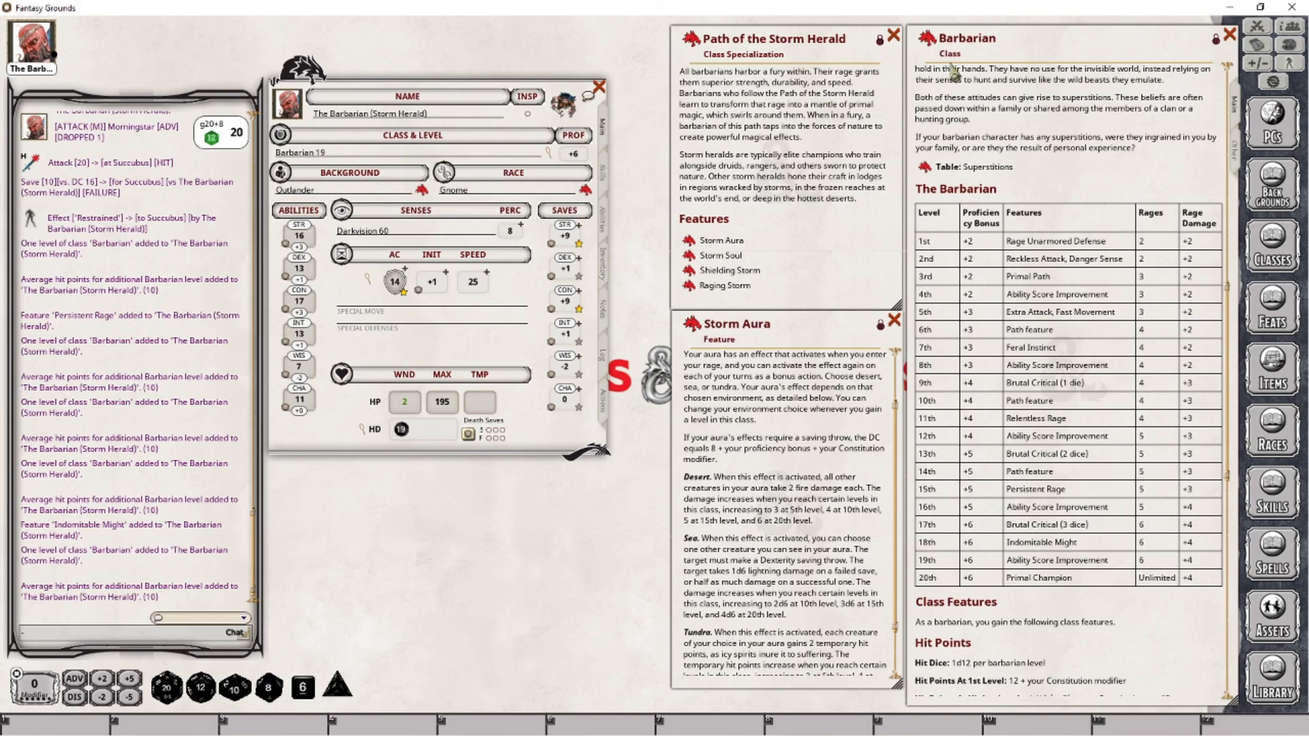
pyautogui.moveTo(923, 45); pyautogui.dragTo(392, 149)
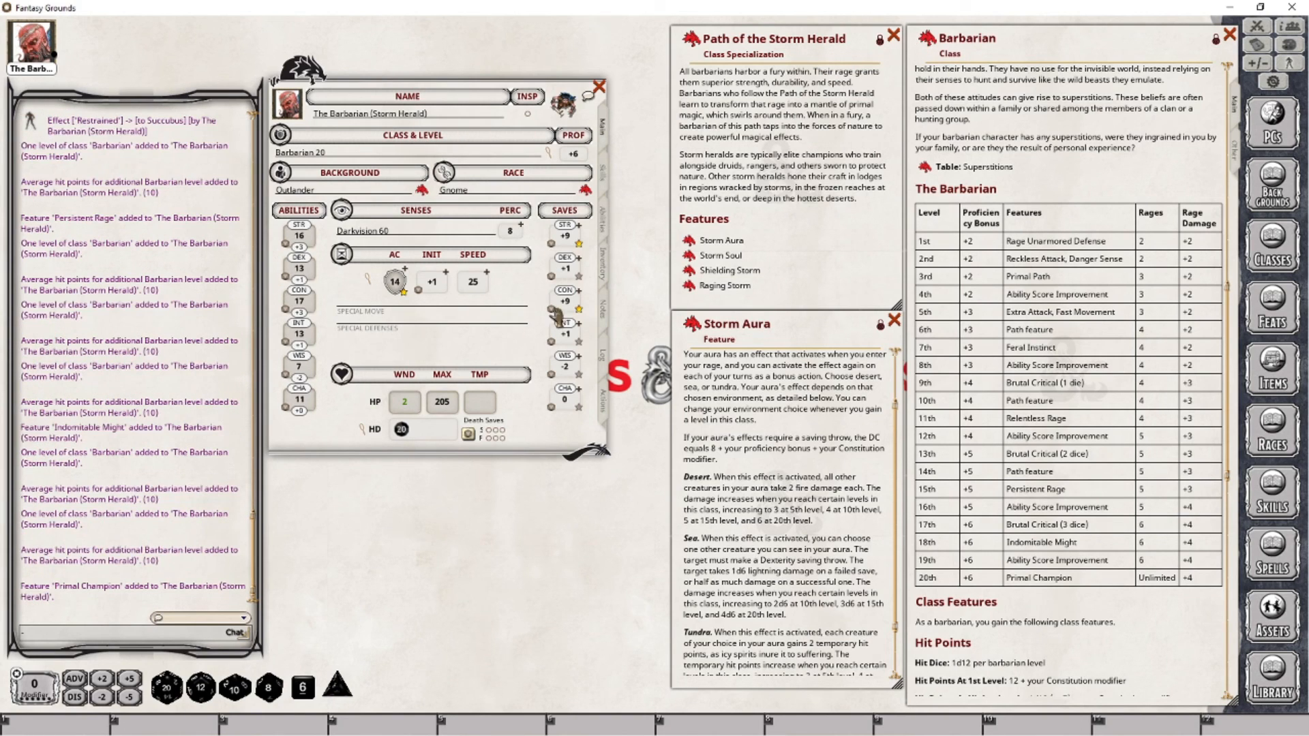
# Set the bonus of Storm Aura's fire damage action to 6.
pyautogui.click(603, 401)
pyautogui.scroll(-6, 531, 347)
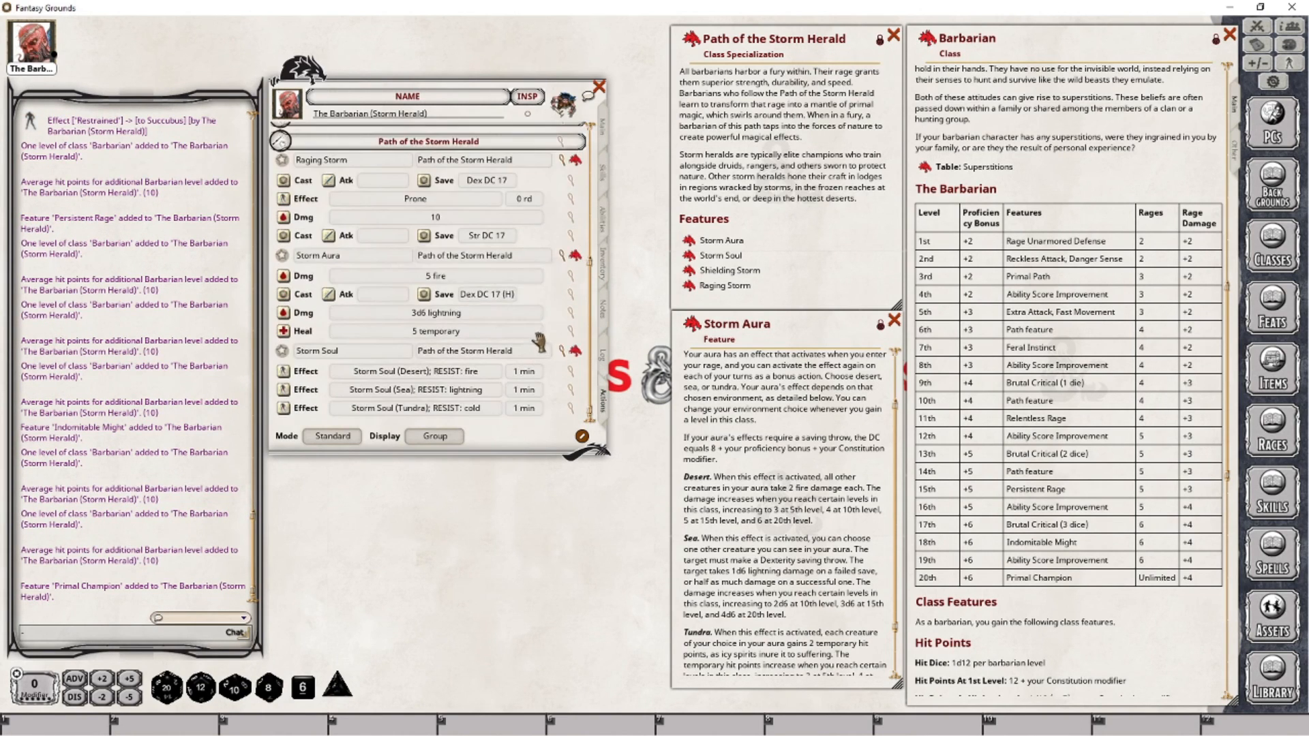
pyautogui.click(573, 275)
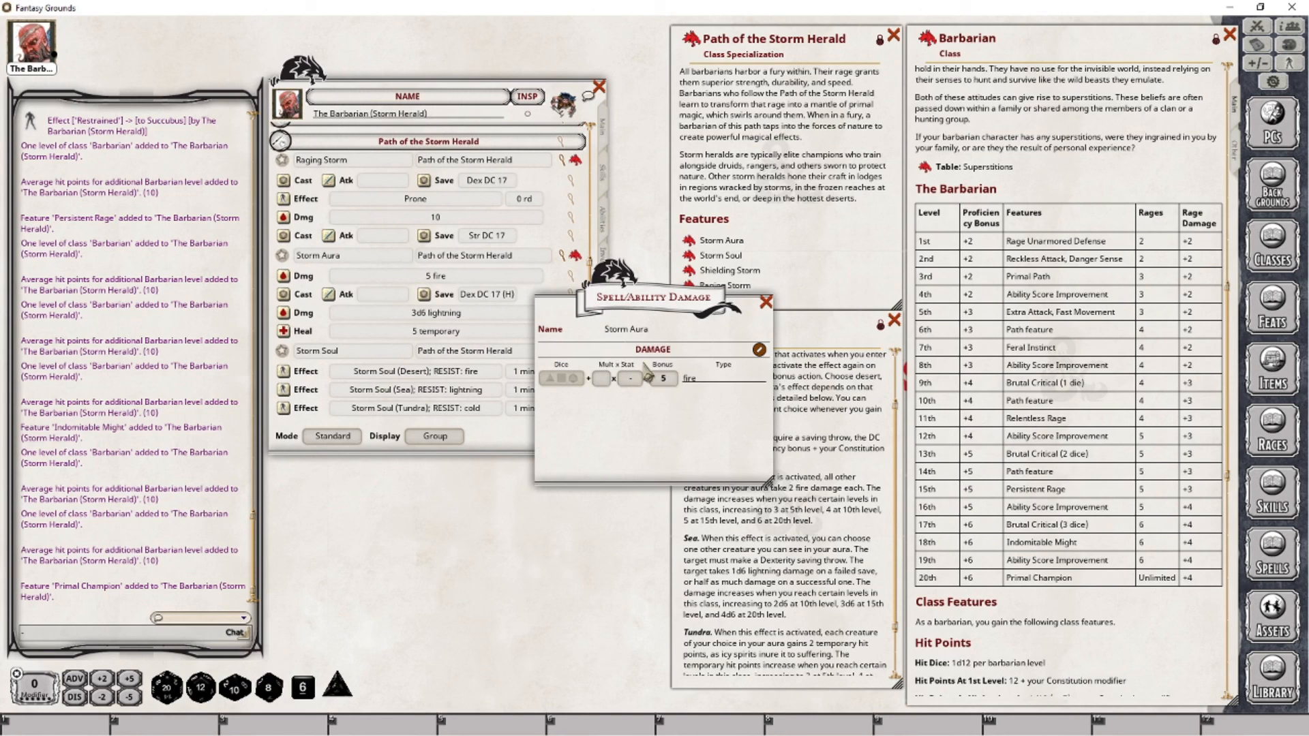
pyautogui.scroll(1, 665, 379)
pyautogui.click(766, 302)
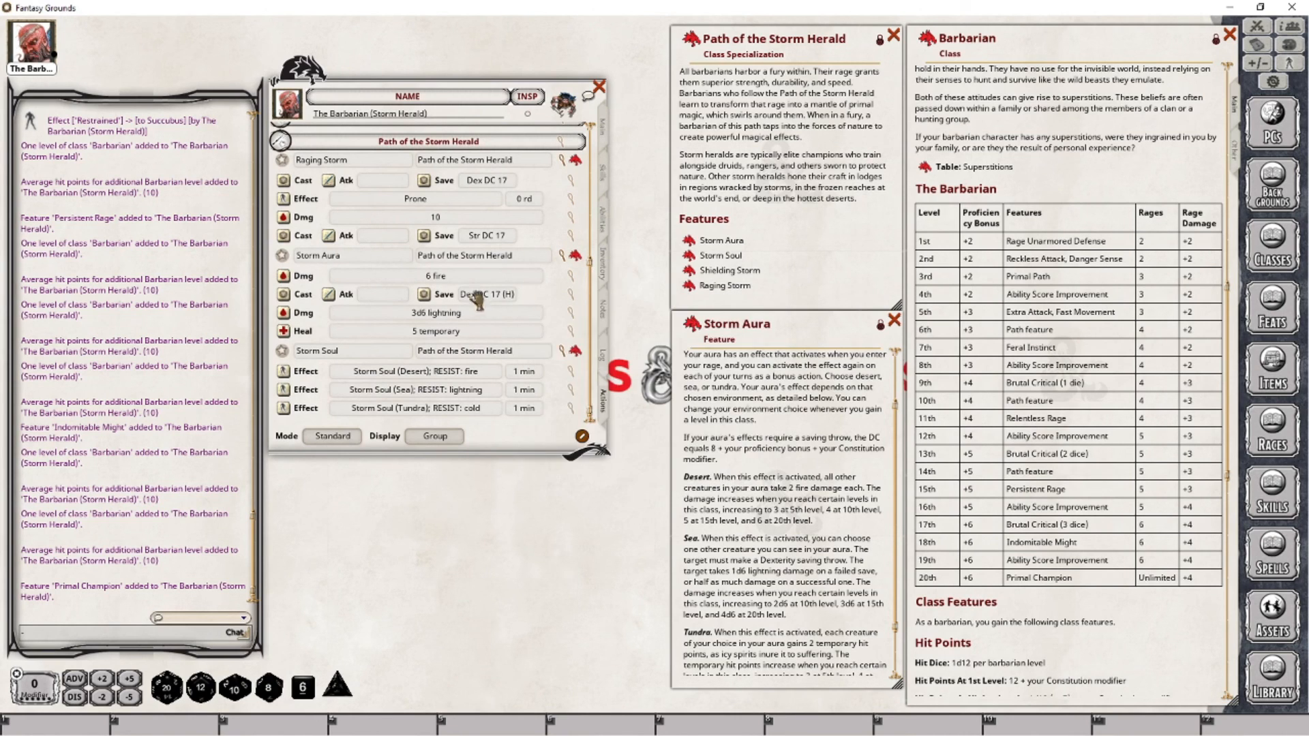
# Add another d6 to Storm Aura's lightning damage action to make it 4d6.
pyautogui.click(572, 313)
pyautogui.moveTo(302, 687); pyautogui.dragTo(563, 378)
pyautogui.click(766, 304)
# Set the bonus of Storm Aura's temporary hit point heal to 6 and close the Storm Aura description.
pyautogui.click(571, 332)
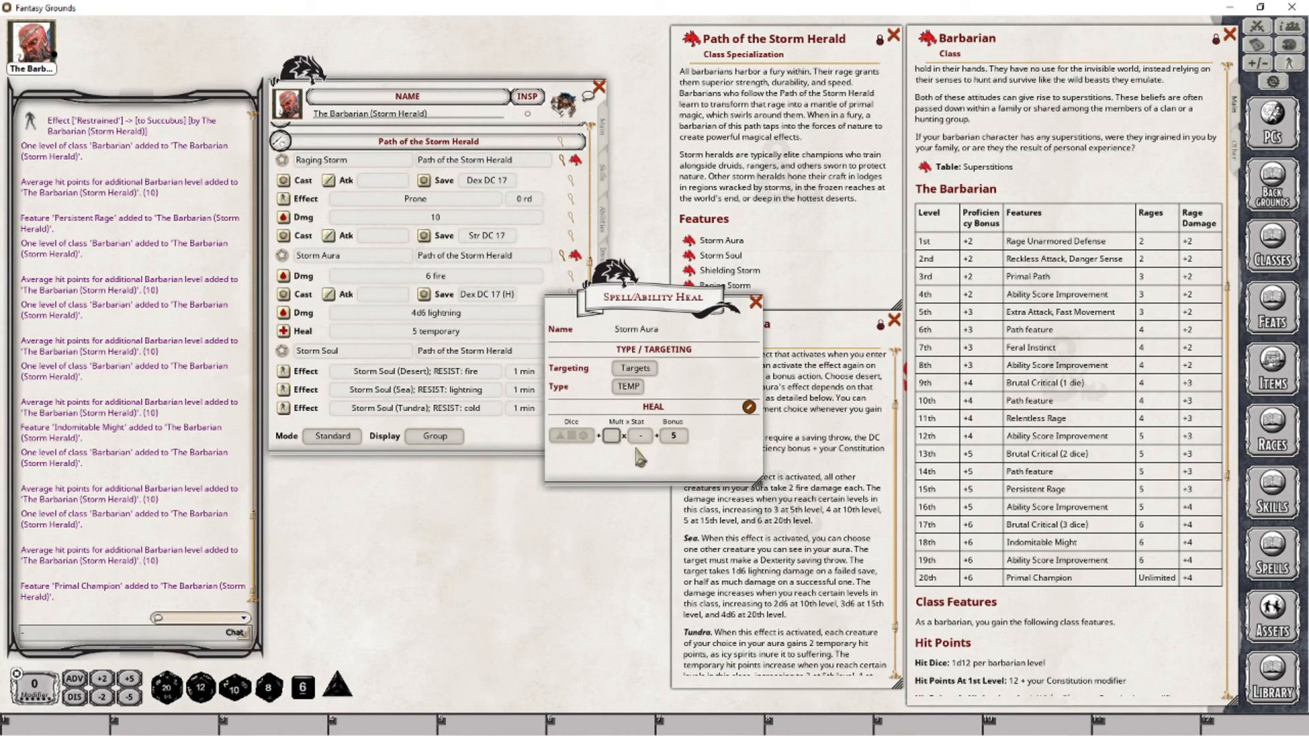
pyautogui.click(755, 302)
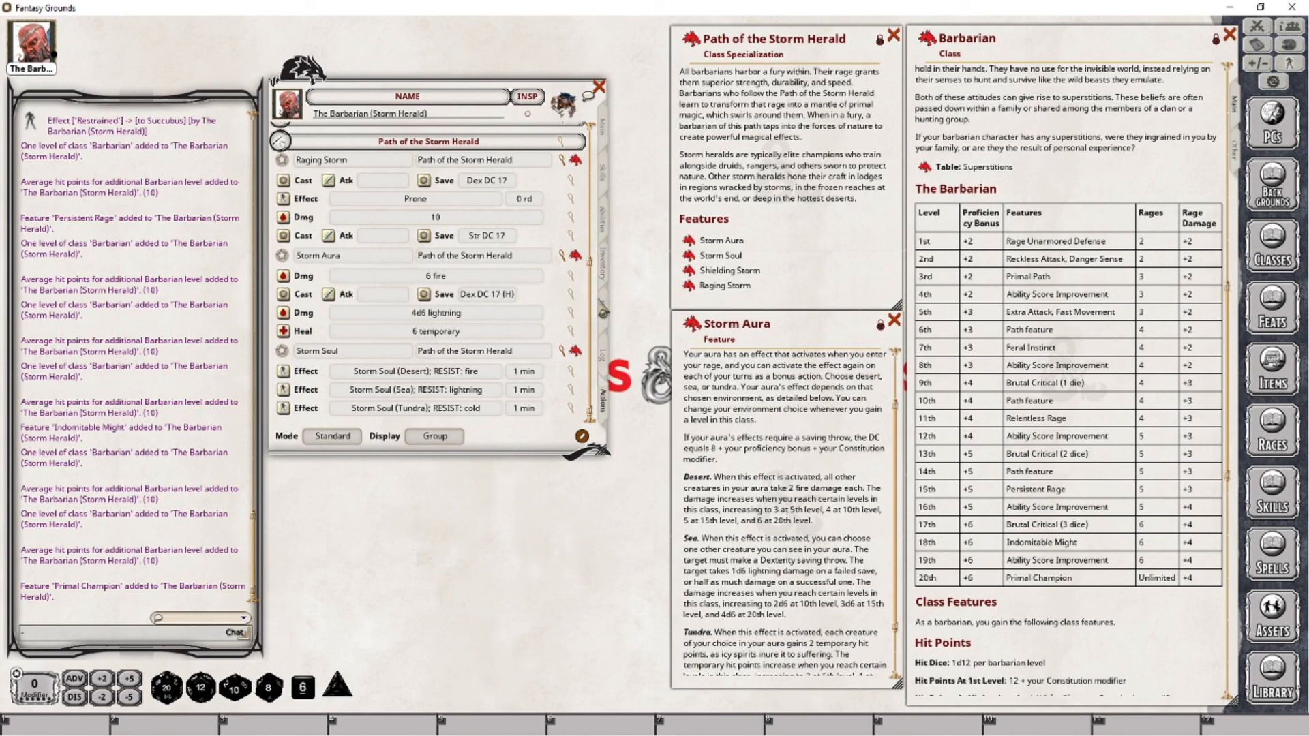
pyautogui.click(894, 320)
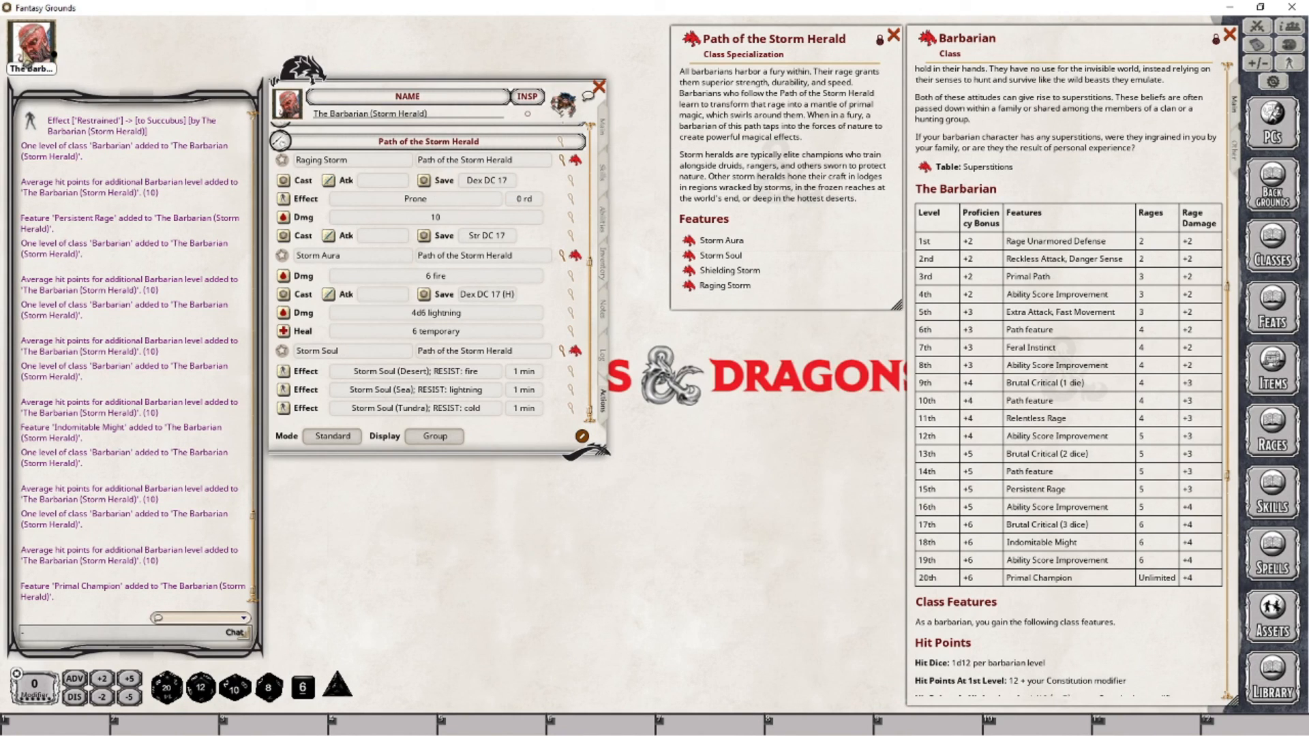